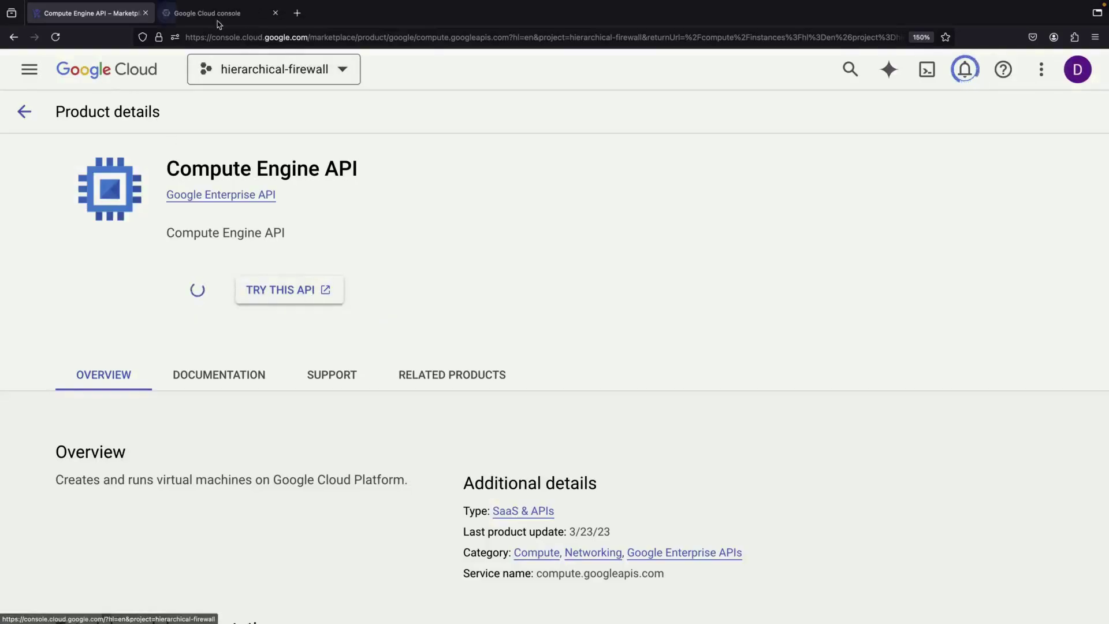
pyautogui.click(208, 13)
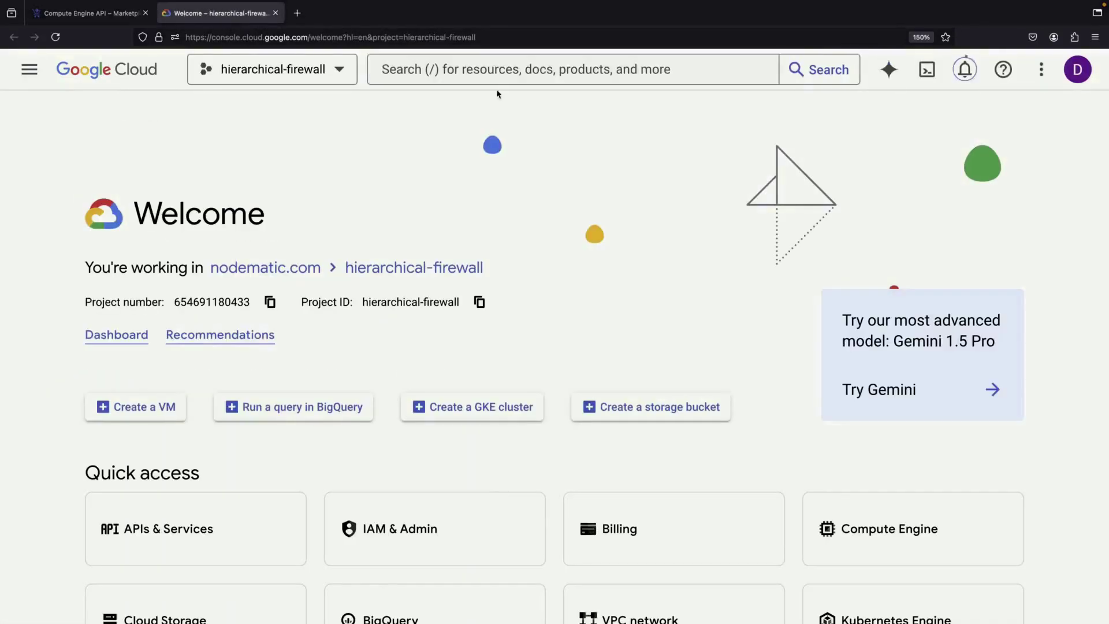
pyautogui.click(526, 69)
pyautogui.write('firewall')
pyautogui.click(508, 223)
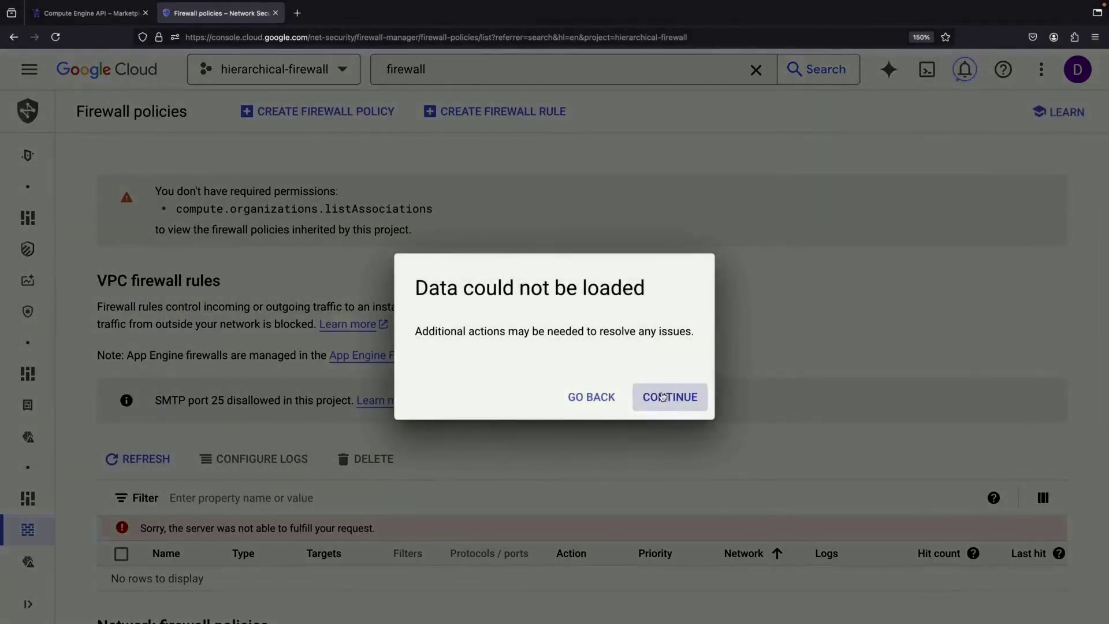
pyautogui.click(663, 397)
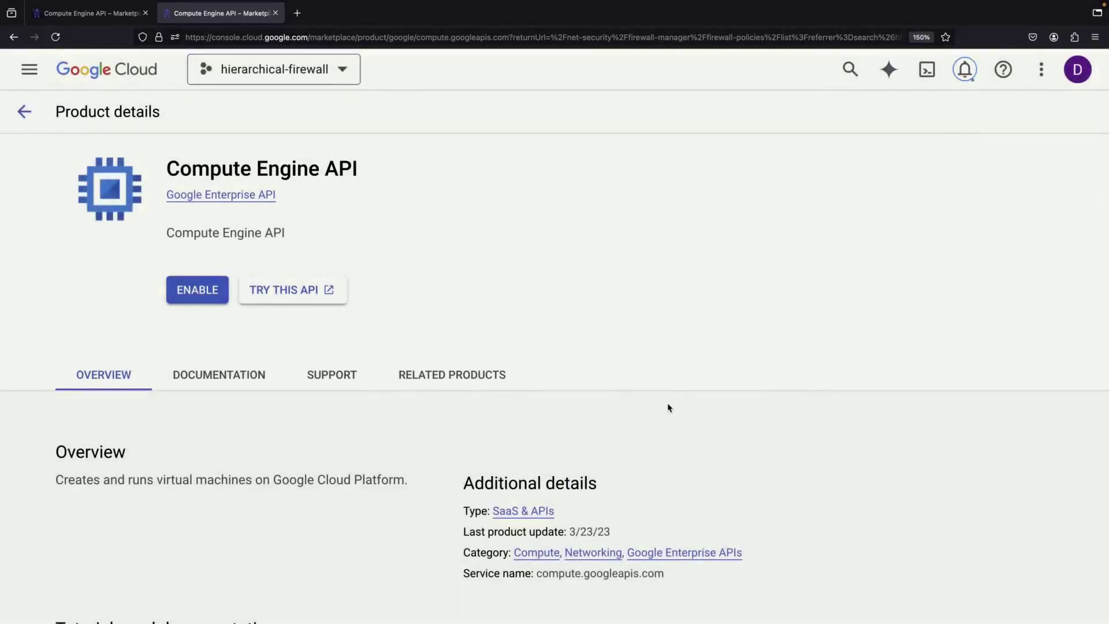
pyautogui.hotkey('ctrl', 'w')
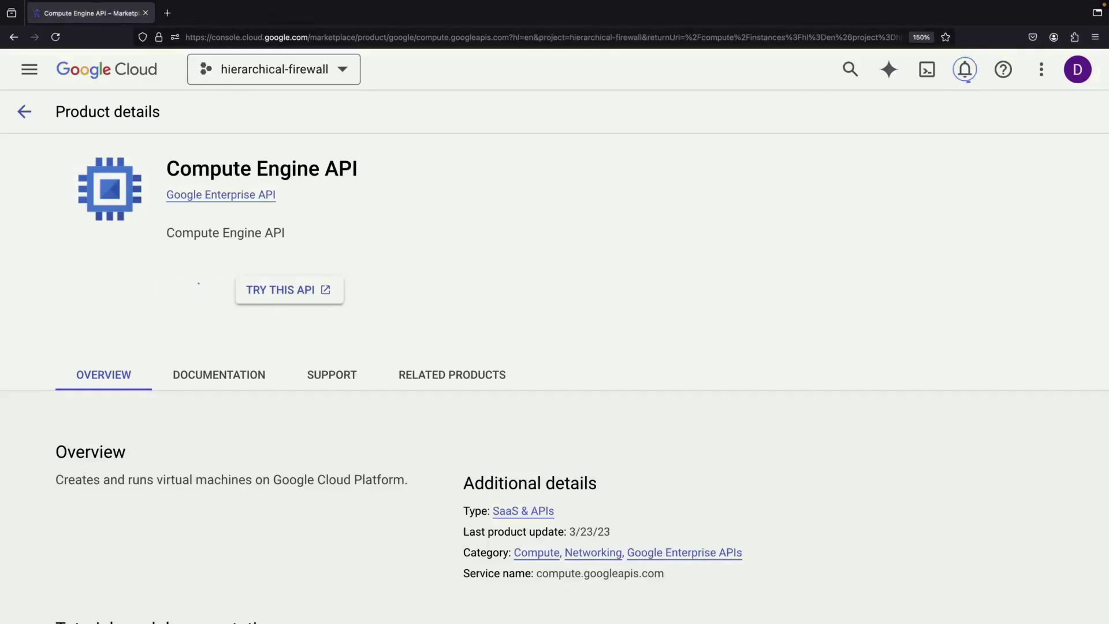
# Open a second console page for the hierarchical-firewall project, search for "firewall" and go to the Network Security firewall policies.
pyautogui.middleClick(79, 67)
pyautogui.hotkey('ctrl', 'Tab')
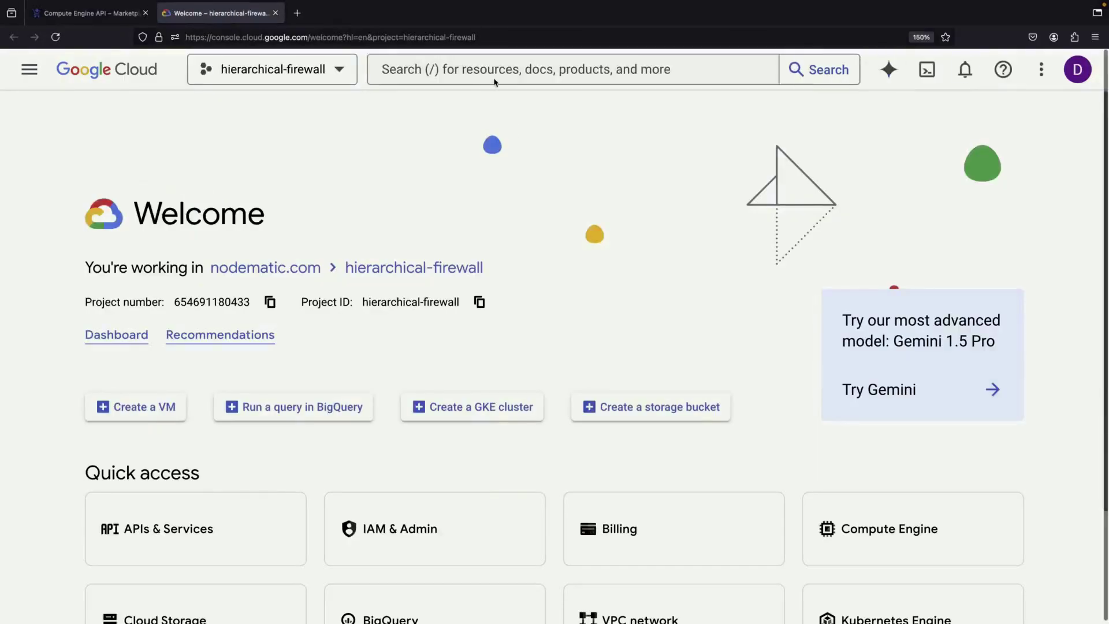
pyautogui.write('/fri')
pyautogui.press('BackSpace')
pyautogui.press('BackSpace')
pyautogui.write('irewall insights')
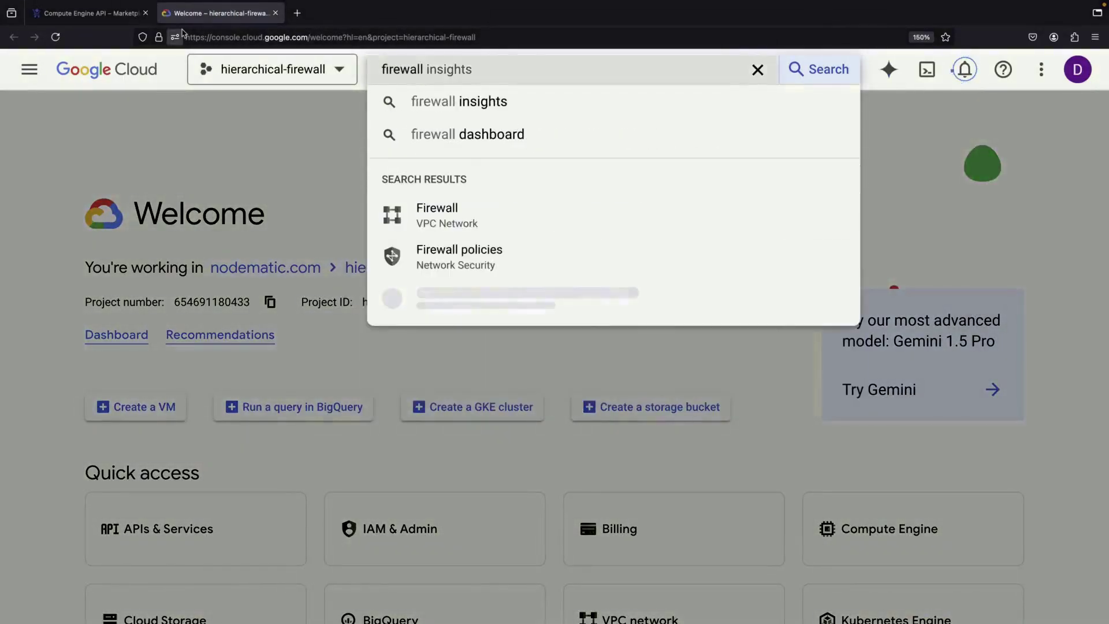
pyautogui.hotkey('ctrl', 'shift', 'Tab')
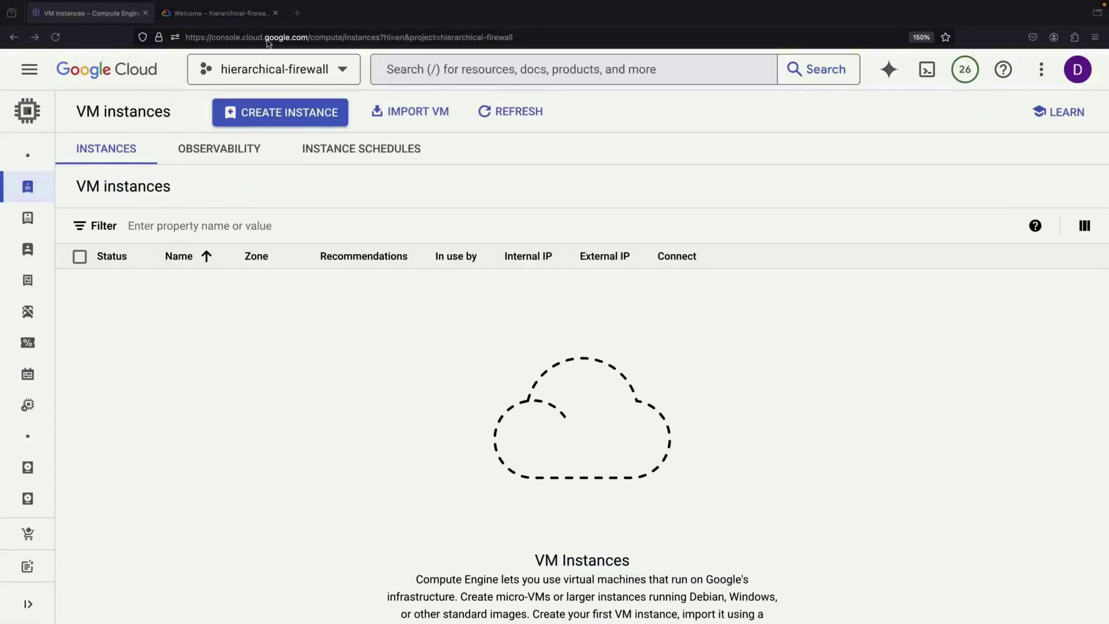
pyautogui.hotkey('ctrl', 'Tab')
pyautogui.click(509, 218)
# Show the IP ranges of the default-allow-internal VPC firewall rule and delete that rule.
pyautogui.scroll(-3, 305, 397)
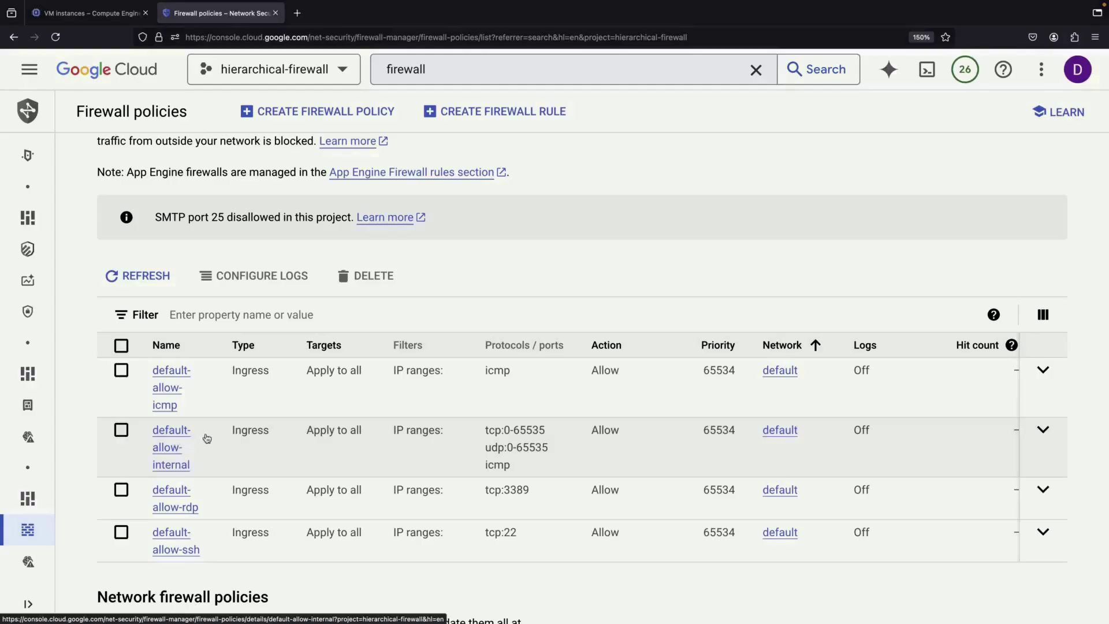
pyautogui.click(1042, 429)
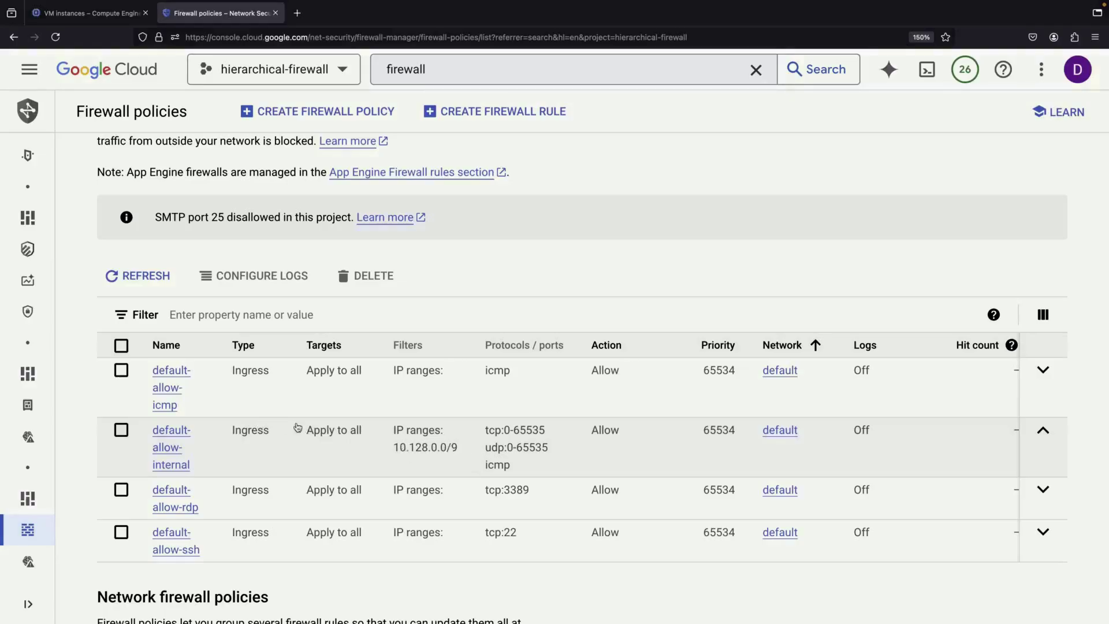
pyautogui.click(121, 430)
pyautogui.click(370, 275)
pyautogui.click(691, 389)
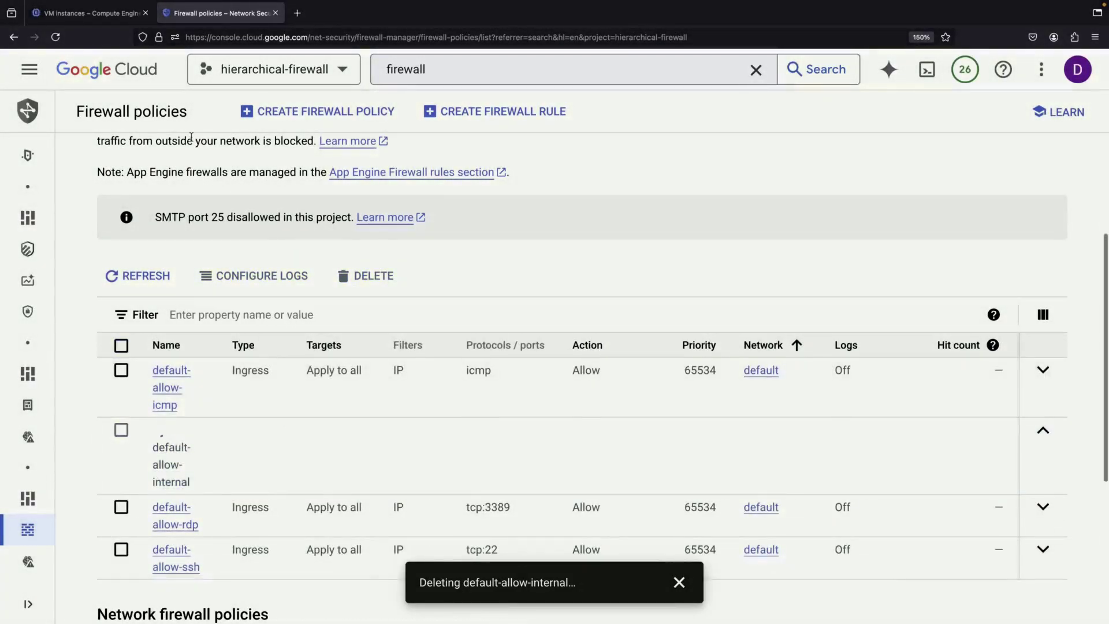
# Start a new VM instance in Compute Engine and name it instance-0.
pyautogui.click(58, 23)
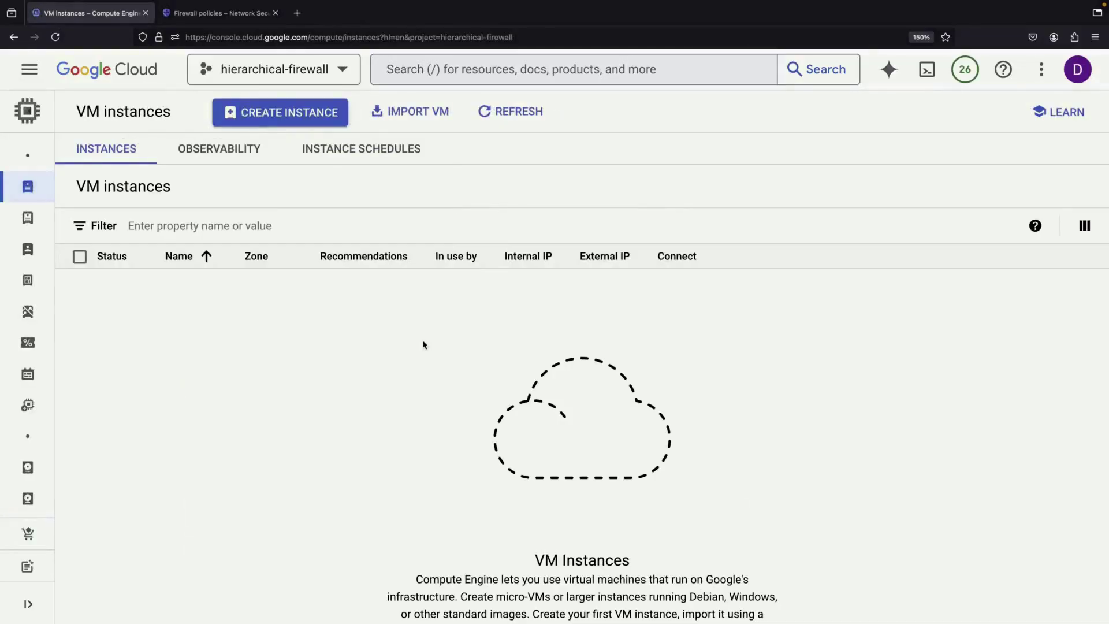
pyautogui.click(269, 119)
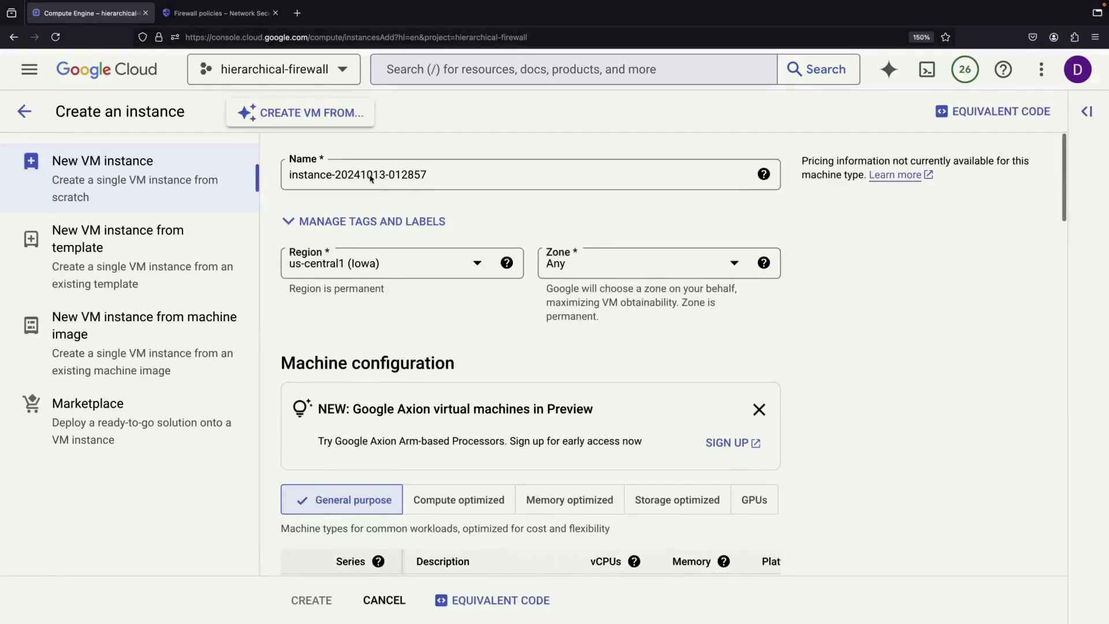
pyautogui.moveTo(334, 174); pyautogui.dragTo(606, 178)
pyautogui.write('0')
pyautogui.click(586, 217)
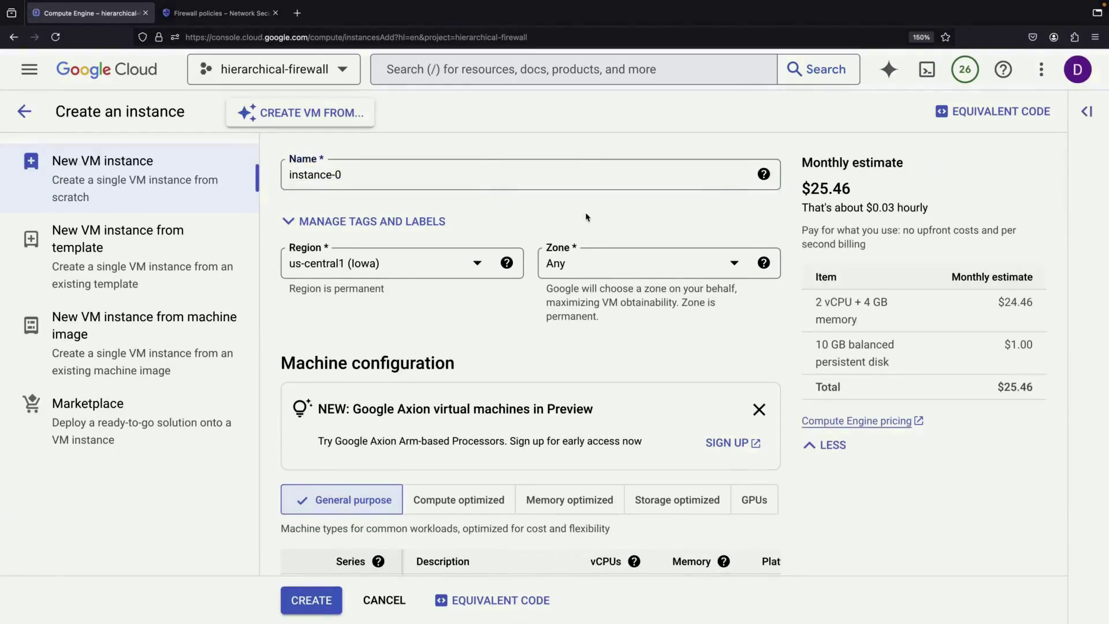
# Set the machine type of instance-0 to the shared-core e2-micro preset.
pyautogui.scroll(-10, 586, 217)
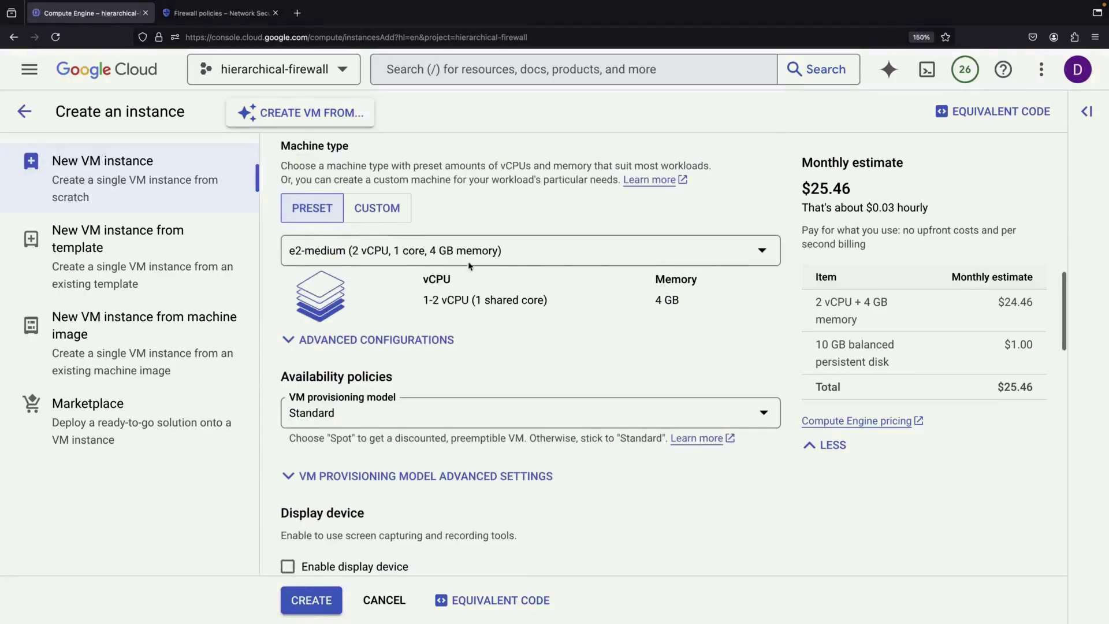
pyautogui.click(469, 263)
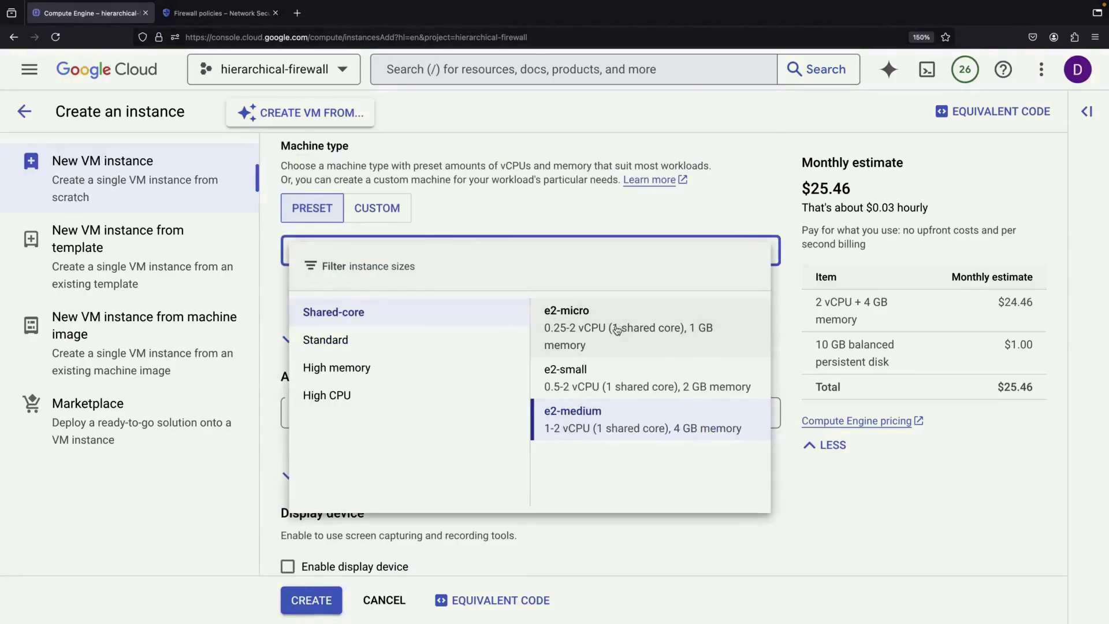
pyautogui.click(651, 326)
# Review the default network interface in the advanced networking options, keep its settings and create instance-0.
pyautogui.scroll(-5, 473, 520)
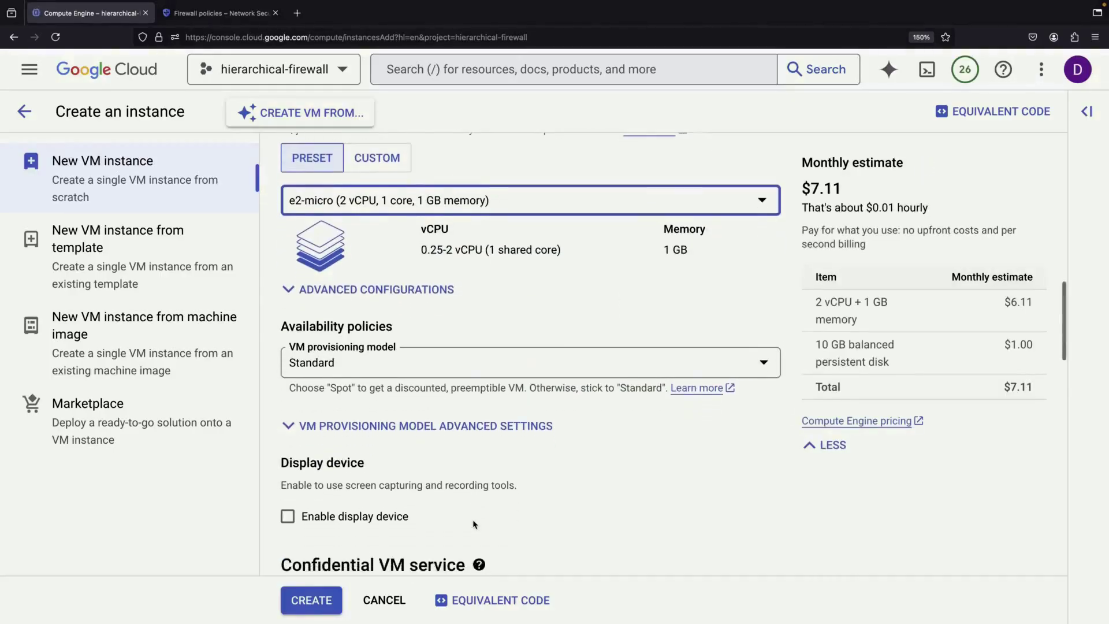
pyautogui.scroll(-12, 473, 521)
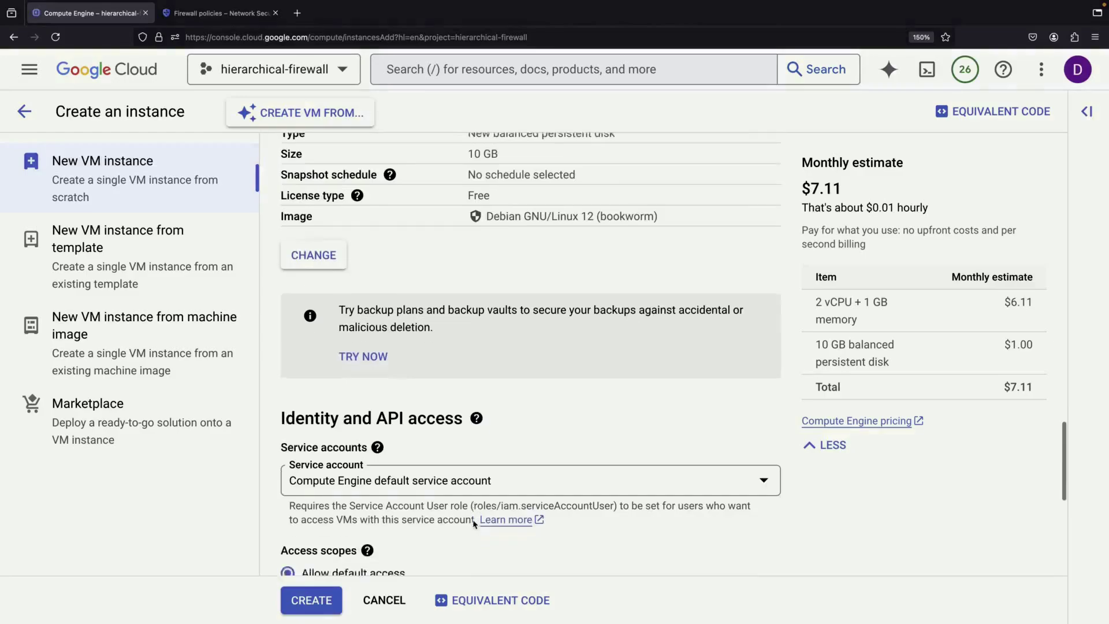
pyautogui.scroll(-1, 473, 520)
pyautogui.click(462, 511)
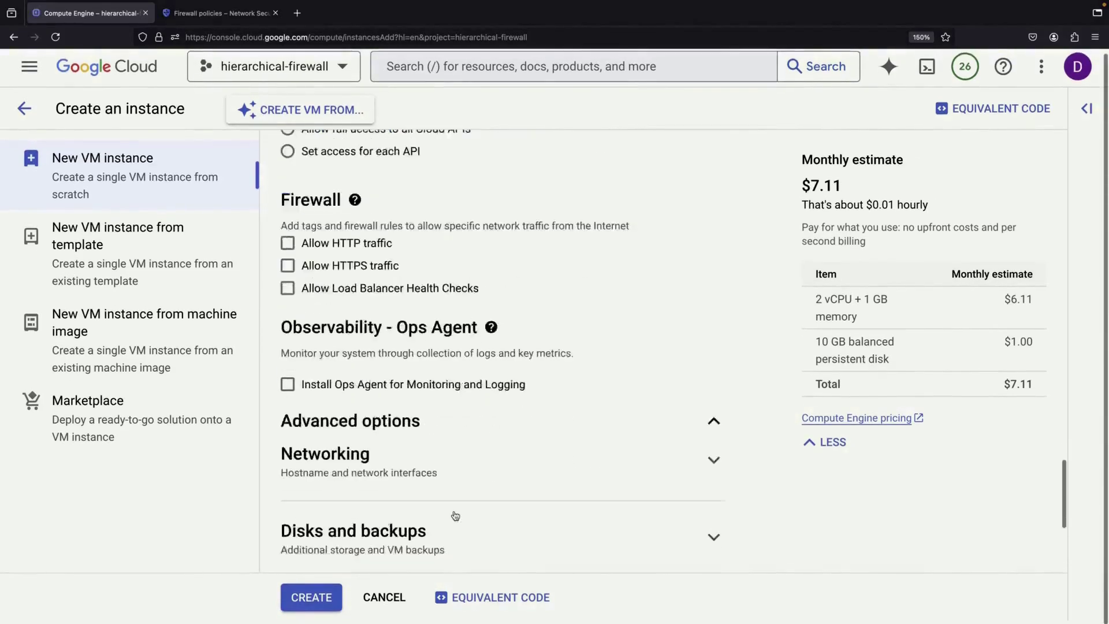
pyautogui.scroll(-2, 453, 515)
pyautogui.click(358, 284)
pyautogui.scroll(-8, 358, 283)
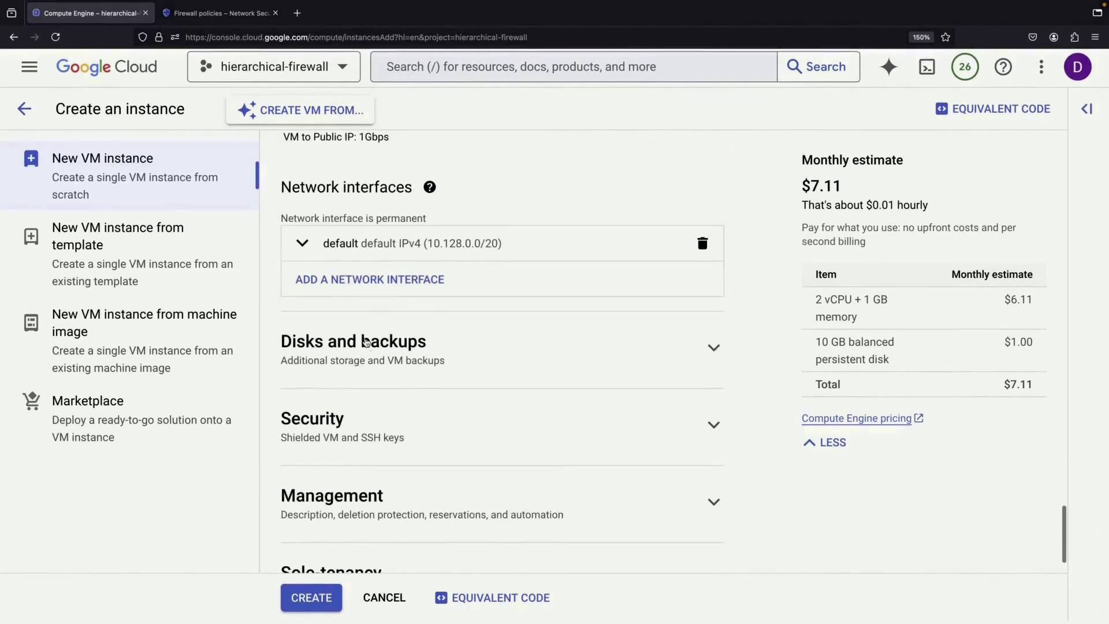
pyautogui.click(332, 236)
pyautogui.scroll(-3, 426, 374)
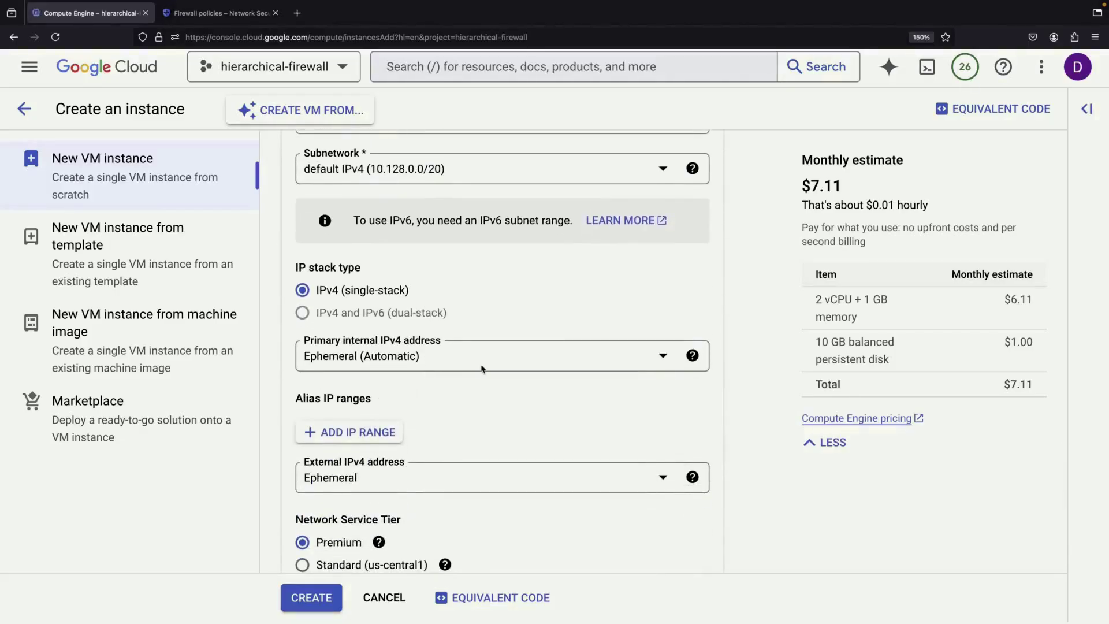
pyautogui.scroll(-1, 491, 396)
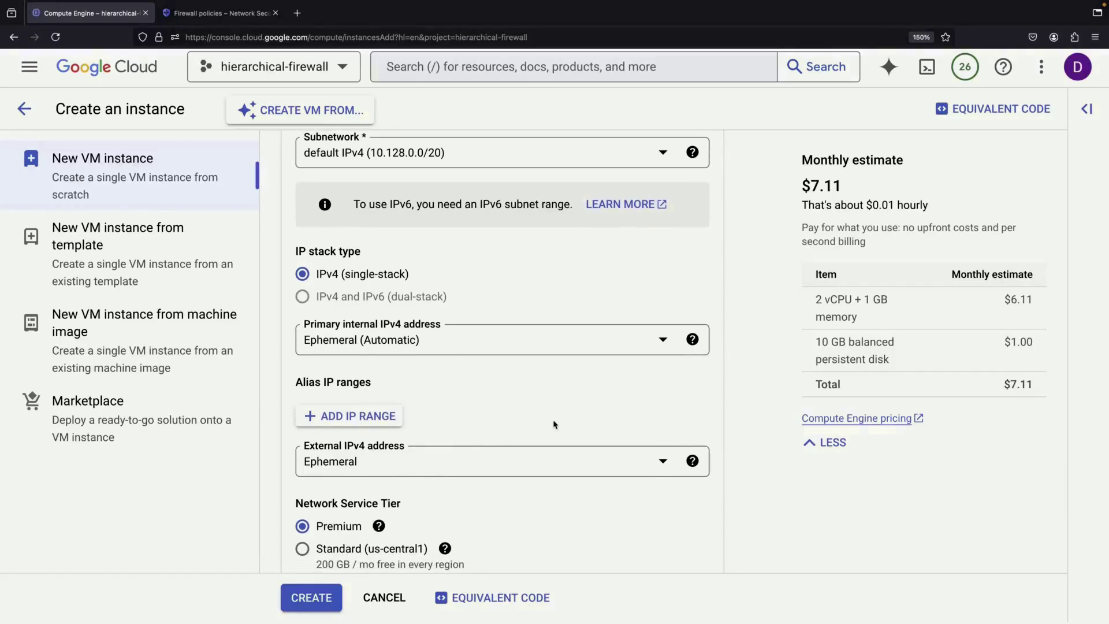
pyautogui.scroll(-6, 553, 425)
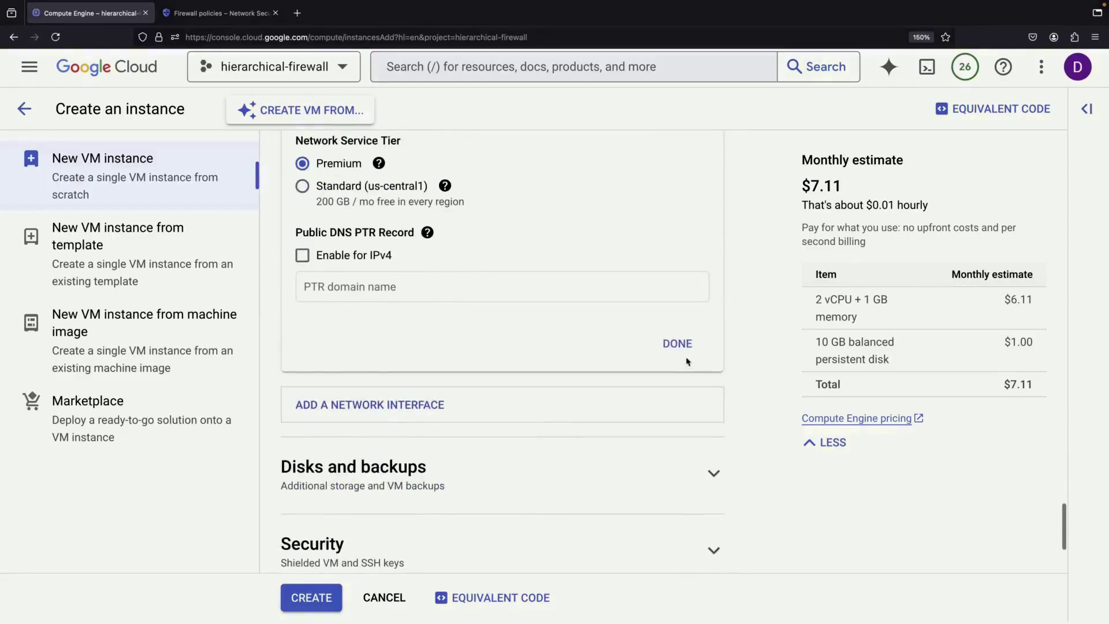
pyautogui.click(684, 349)
pyautogui.click(306, 599)
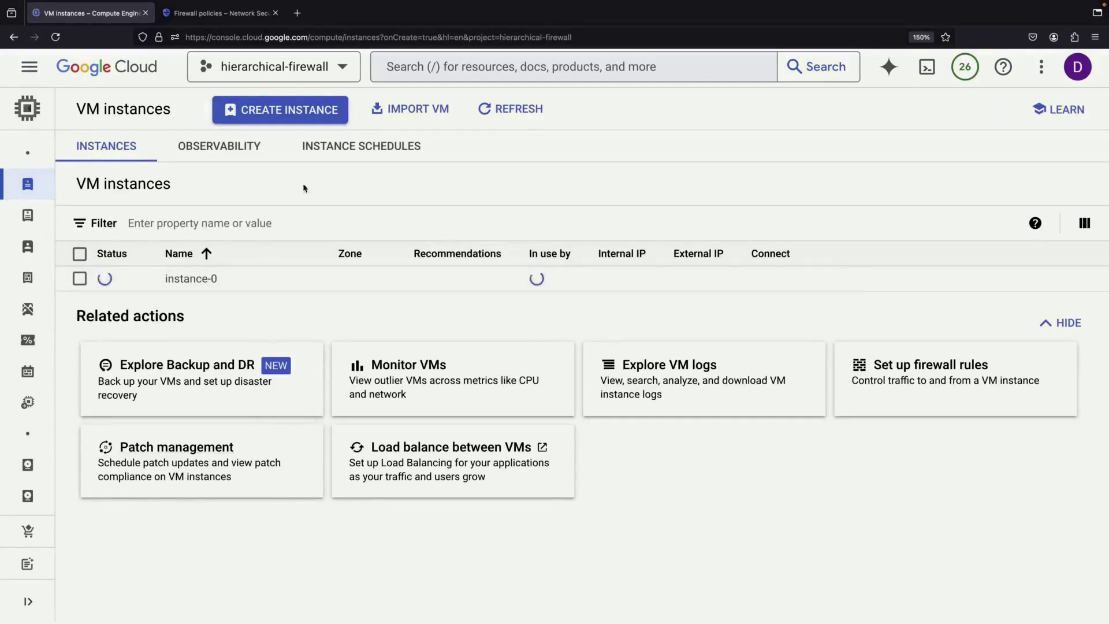
# Start a second VM instance and name it instance-1.
pyautogui.click(280, 110)
pyautogui.doubleClick(500, 174)
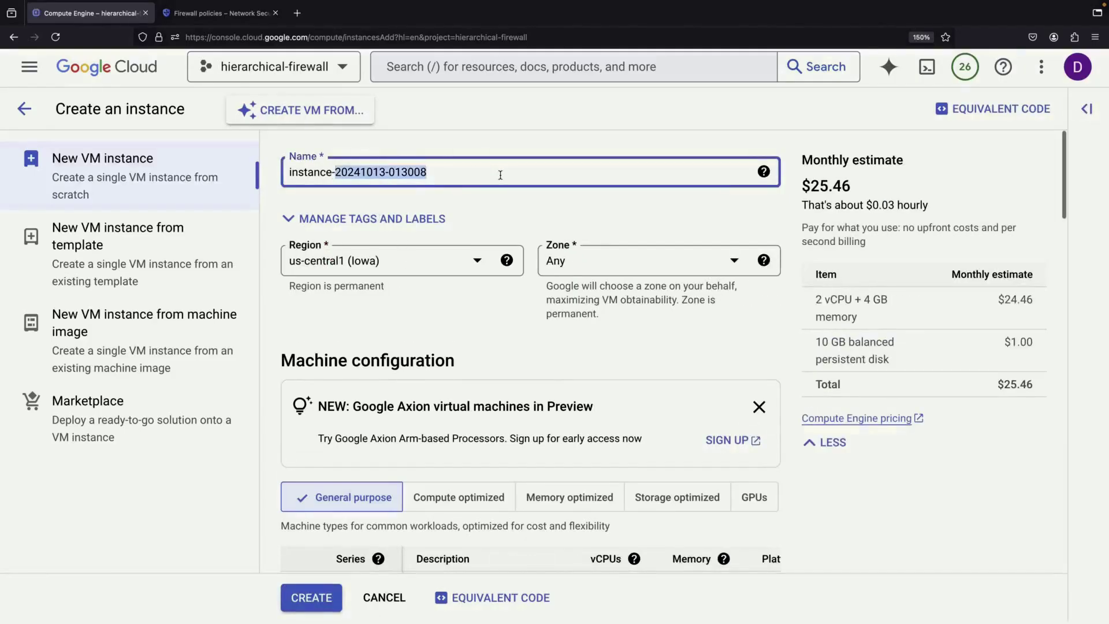
pyautogui.write('1')
pyautogui.click(508, 218)
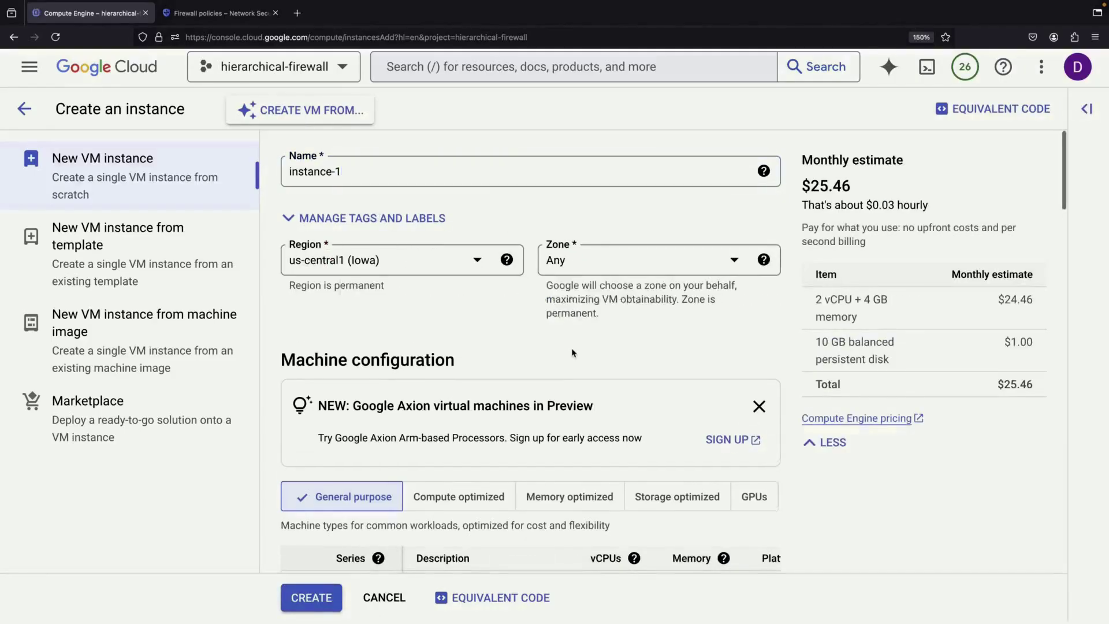
# Choose the e2-micro machine type for instance-1 and create the instance with the remaining default settings.
pyautogui.scroll(-8, 572, 353)
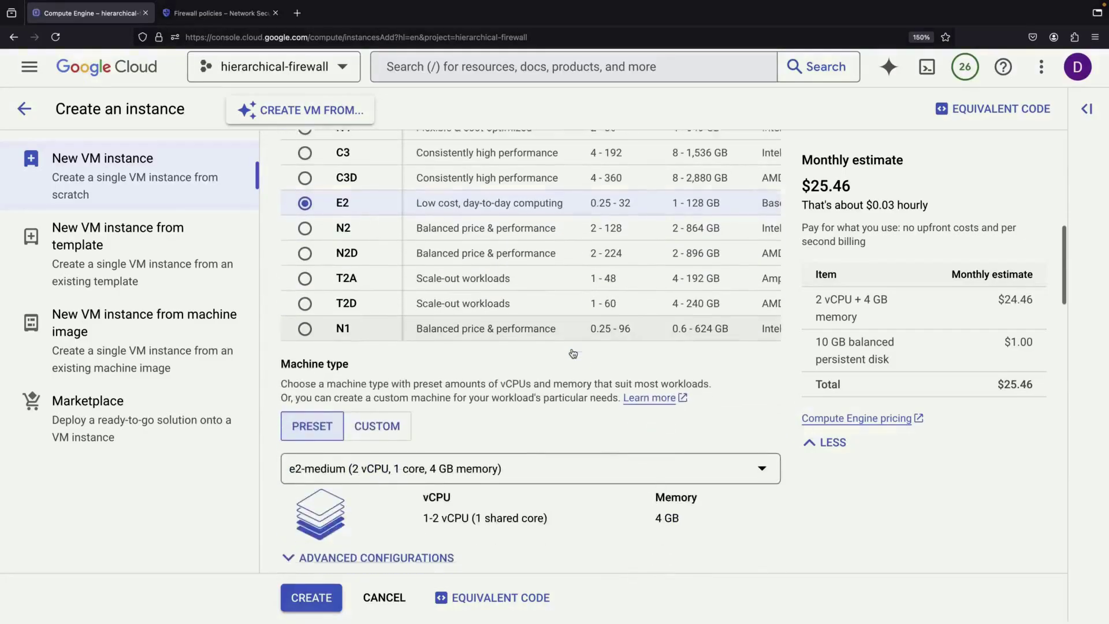
pyautogui.scroll(-3, 572, 353)
pyautogui.click(550, 334)
pyautogui.click(592, 398)
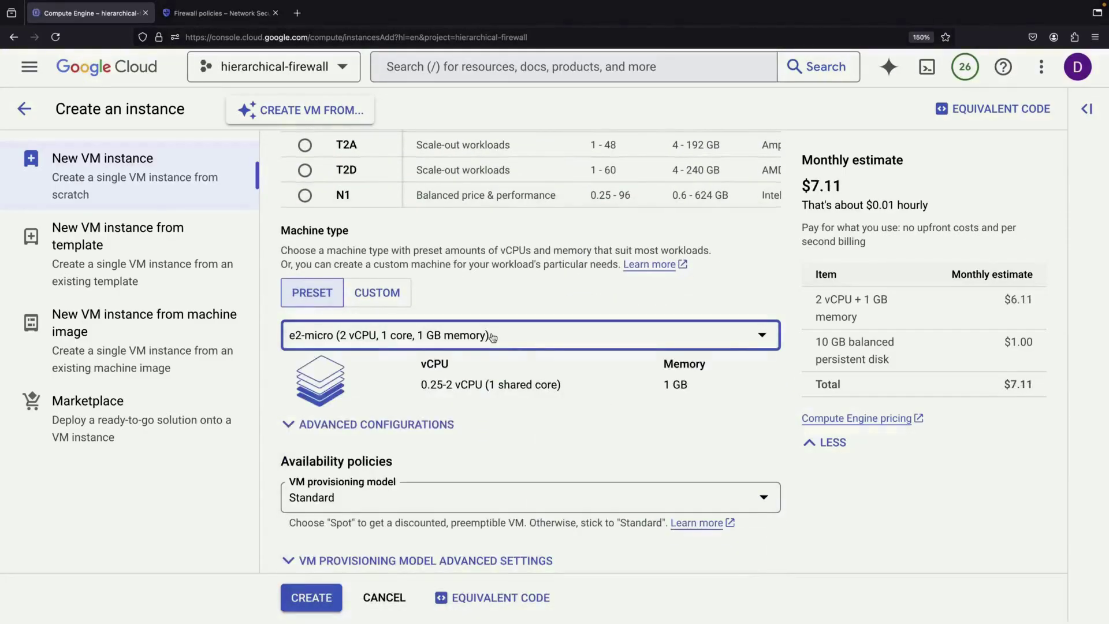
pyautogui.scroll(-4, 493, 337)
pyautogui.scroll(-10, 493, 338)
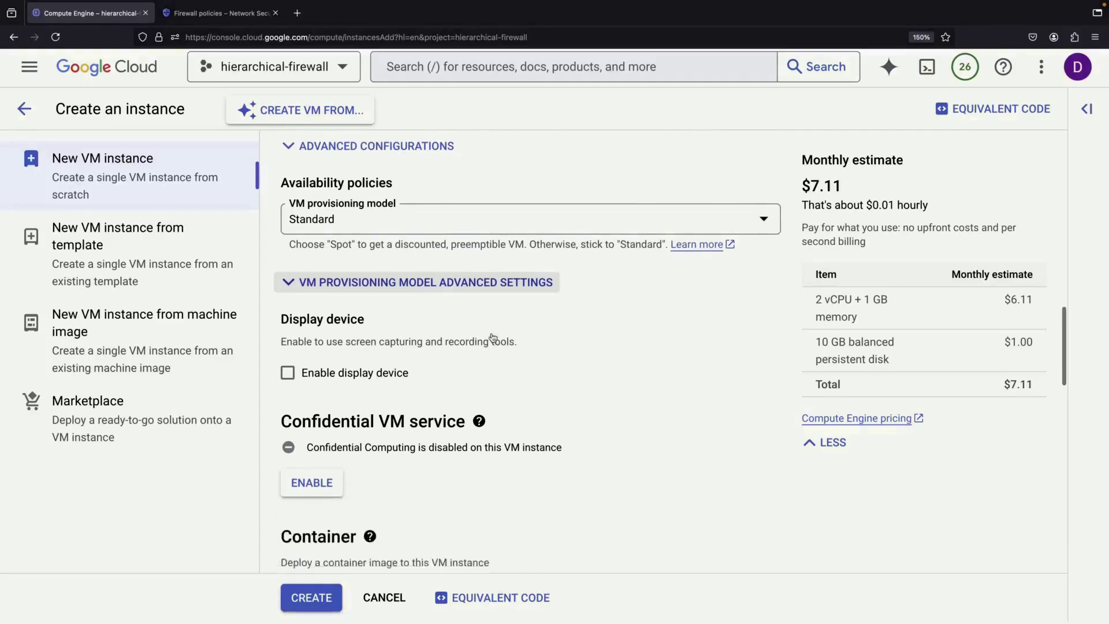
pyautogui.click(324, 596)
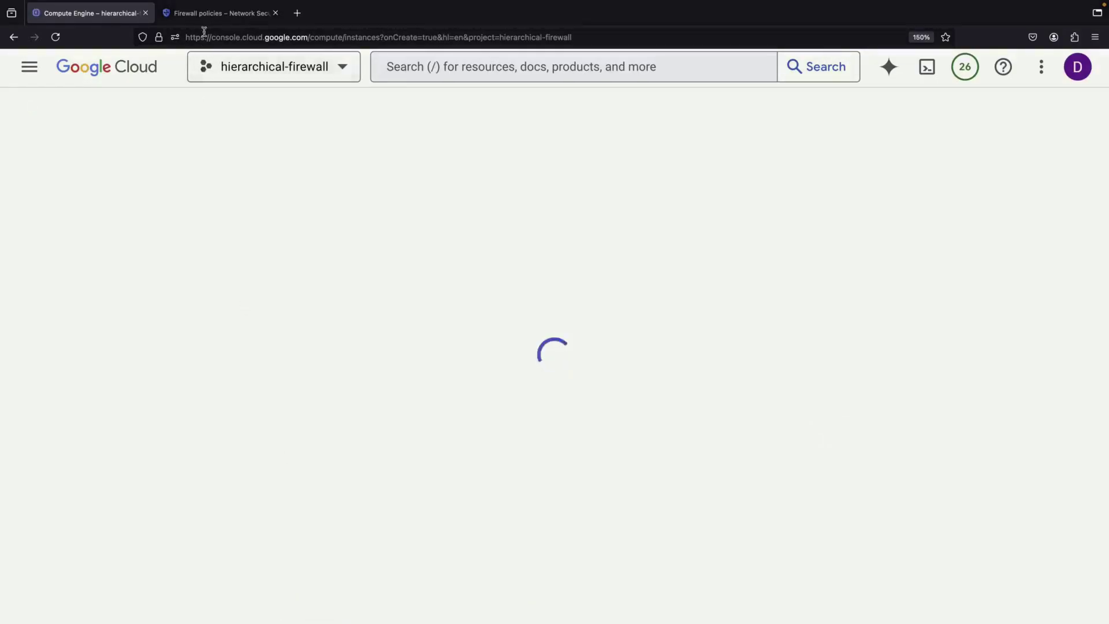
# Return to the firewall policies page and check the remaining VPC firewall rules.
pyautogui.click(205, 13)
pyautogui.click(680, 582)
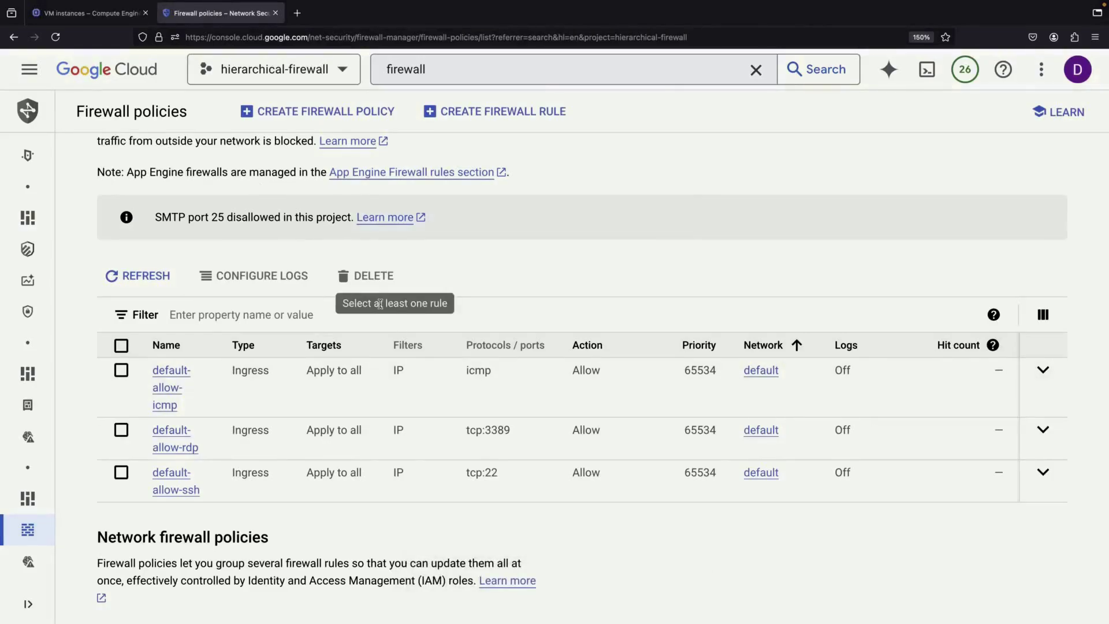
pyautogui.scroll(3, 508, 277)
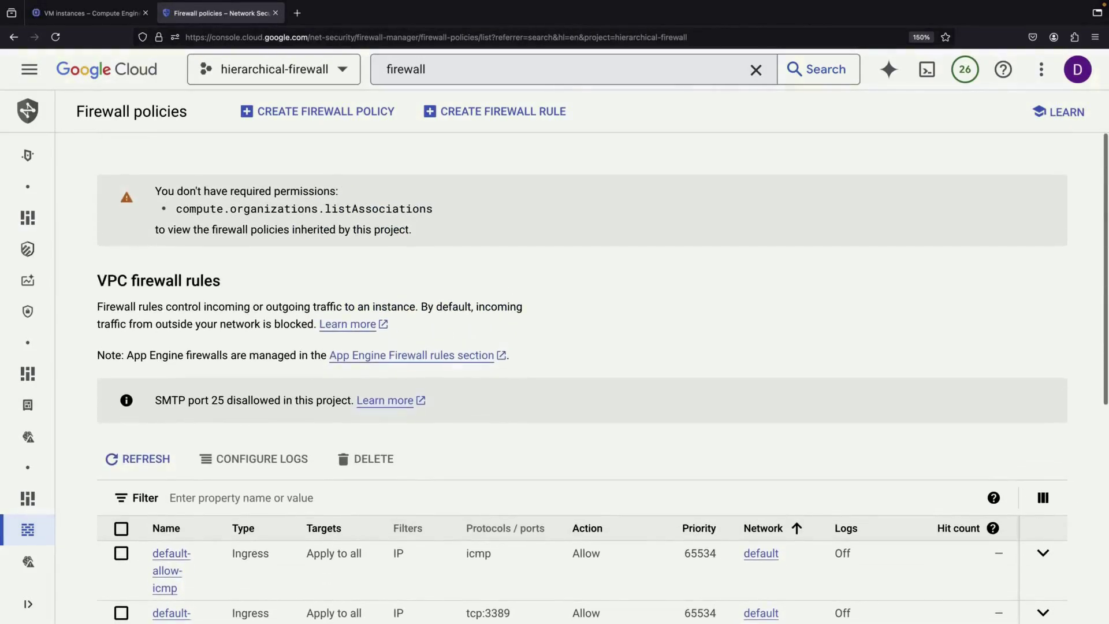
# Open browser SSH sessions to instance-0 and instance-1, and switch to the instance-0 session.
pyautogui.click(90, 12)
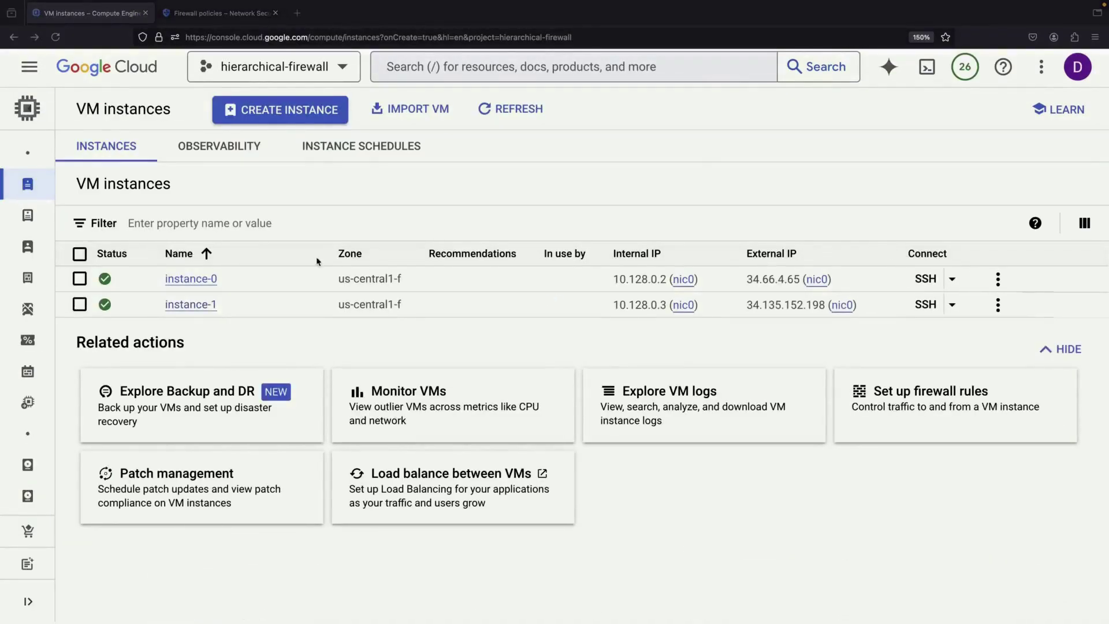
pyautogui.click(925, 280)
pyautogui.click(107, 15)
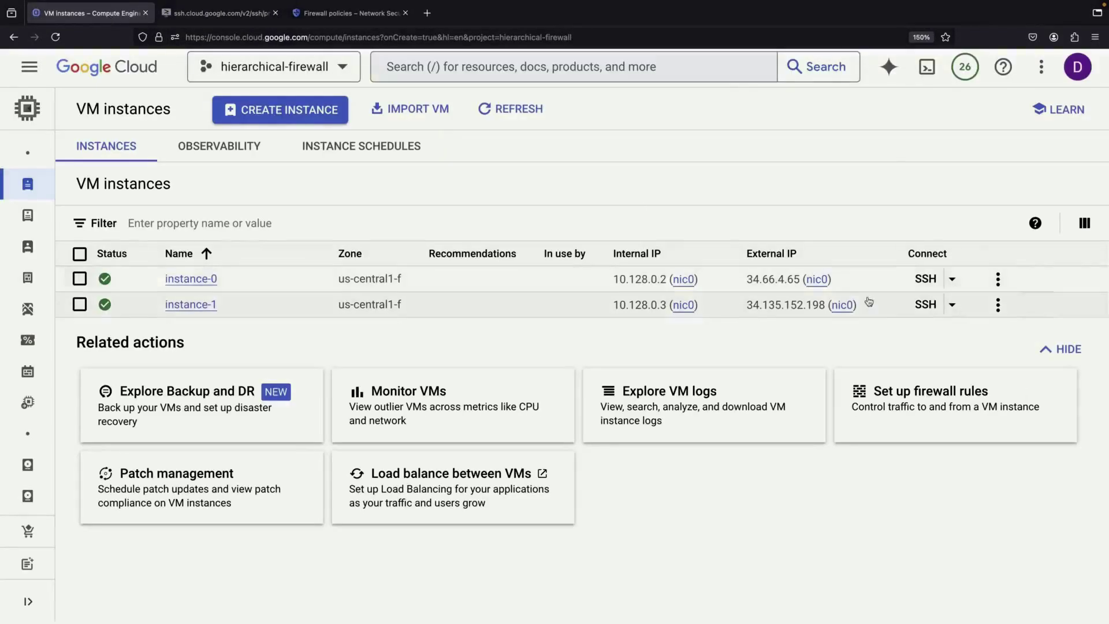
pyautogui.click(925, 305)
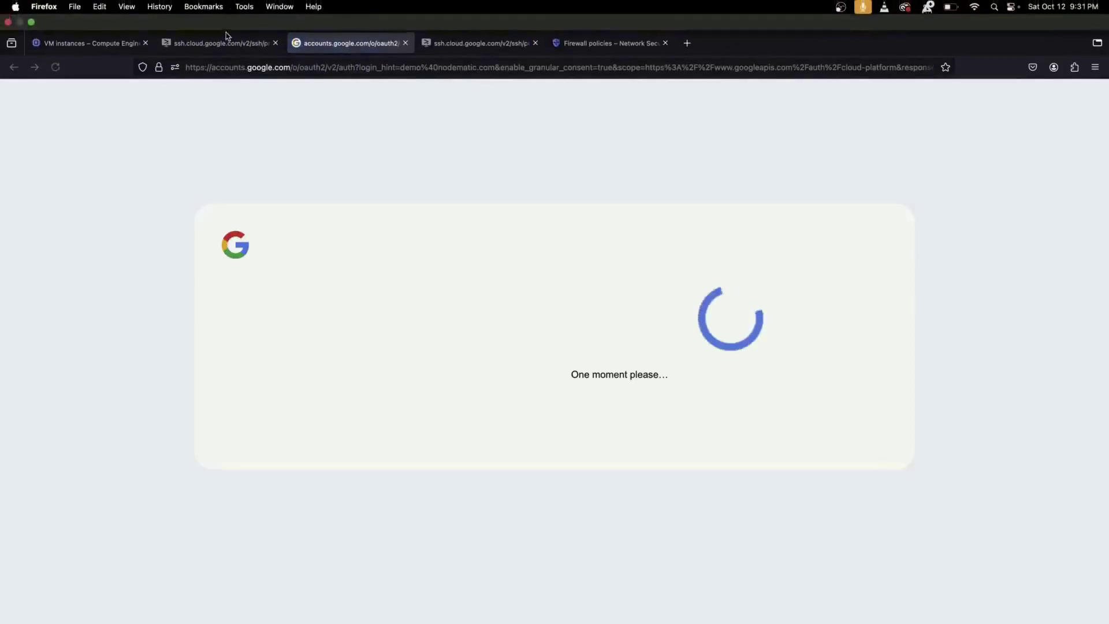
pyautogui.click(225, 13)
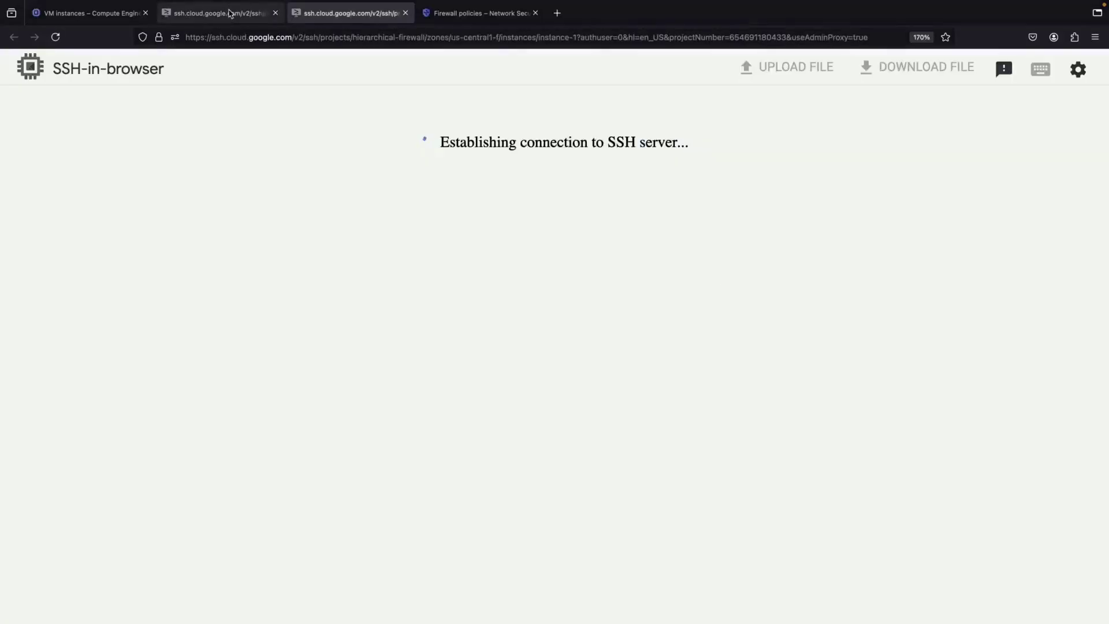
# In the instance-0 SSH session, run "sudo apt-get update && sudo apt-get install apache2".
pyautogui.click(229, 13)
pyautogui.write('sudo ap')
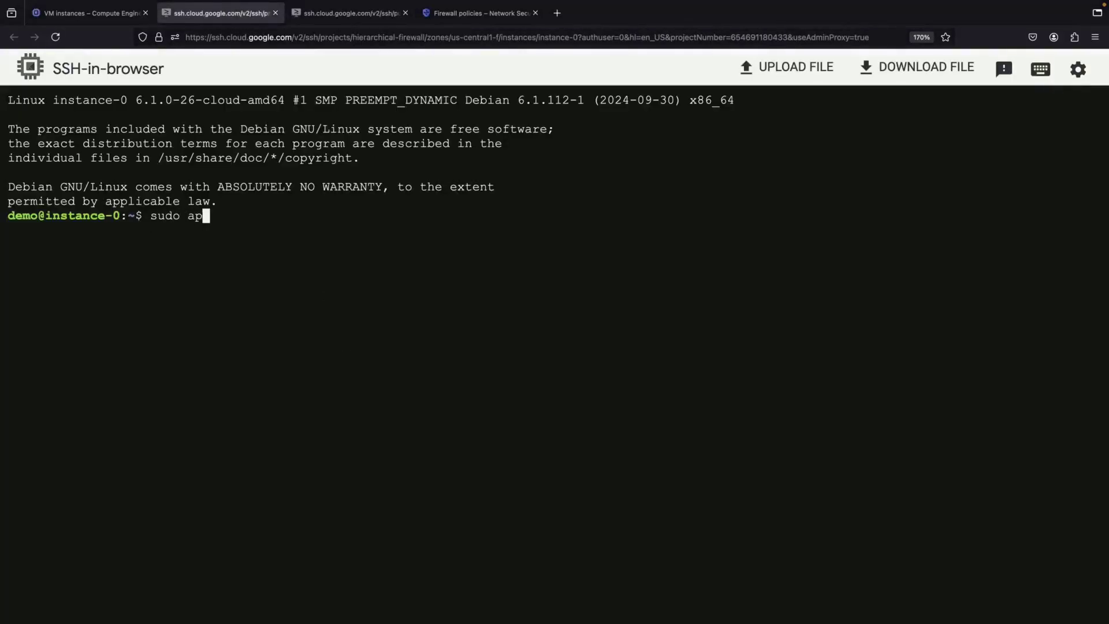
pyautogui.write('t-get update ')
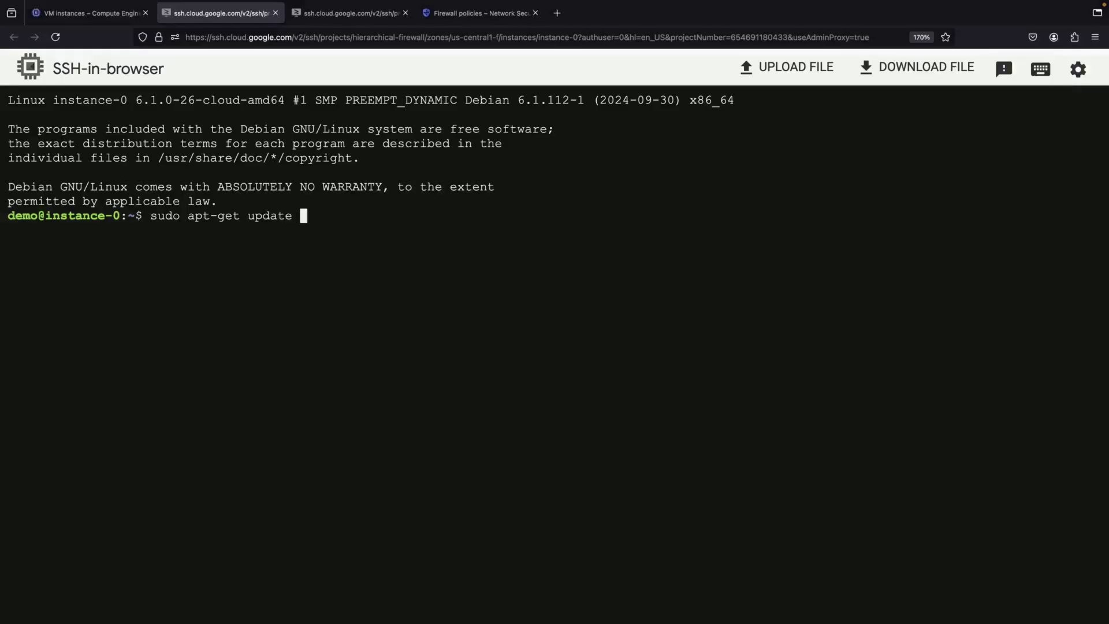
pyautogui.write('&& apt-get instal')
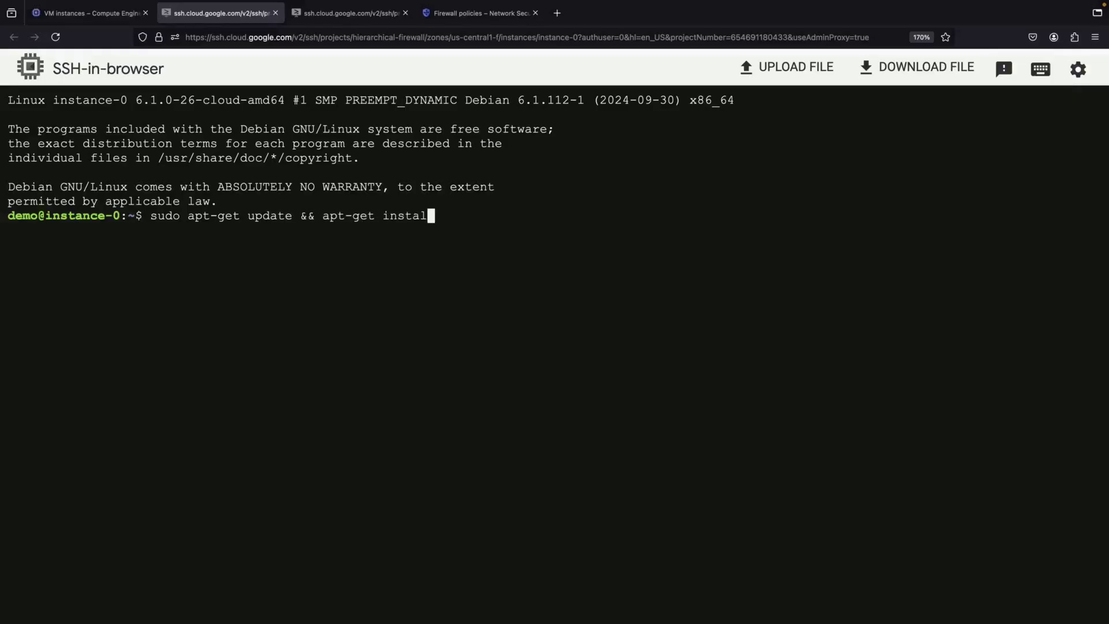
pyautogui.write('sudo')
pyautogui.press('Right')
pyautogui.press('Right')
pyautogui.press('Right')
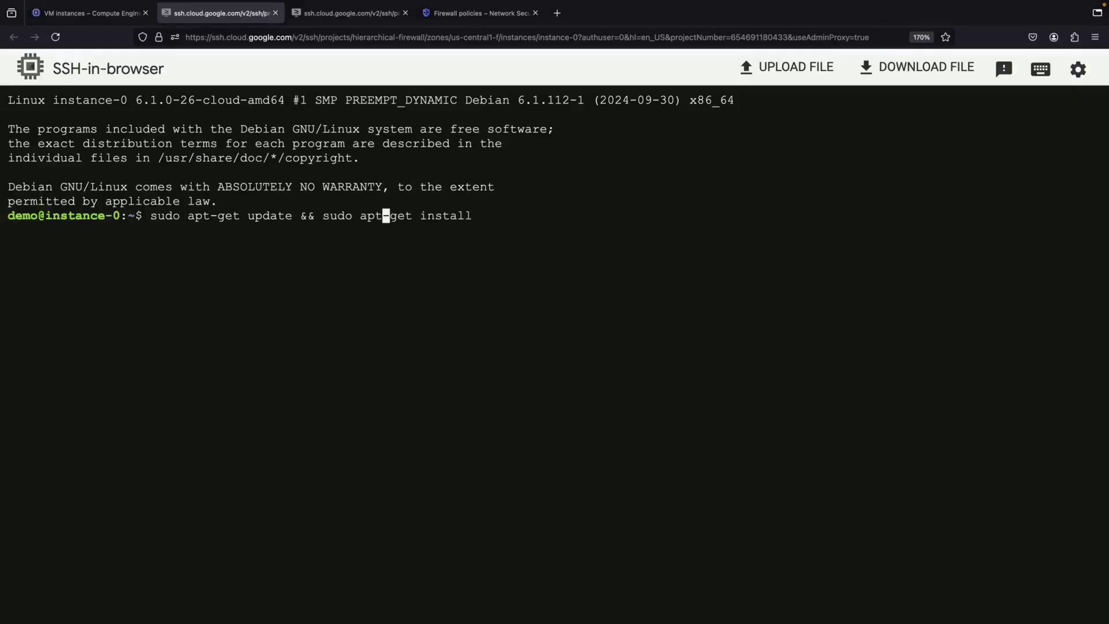
pyautogui.write('l apache2')
pyautogui.press('Return')
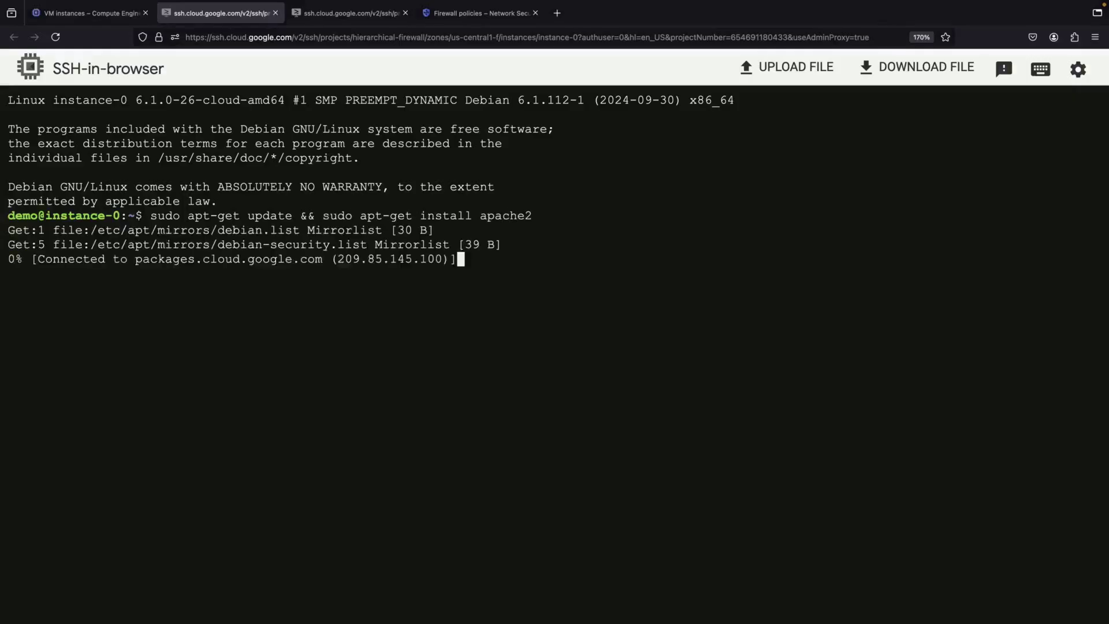
# Confirm the apache2 installation on instance-0 and run the same update-and-install command in the instance-1 SSH session.
pyautogui.moveTo(150, 215); pyautogui.dragTo(532, 218)
pyautogui.press('super+c')
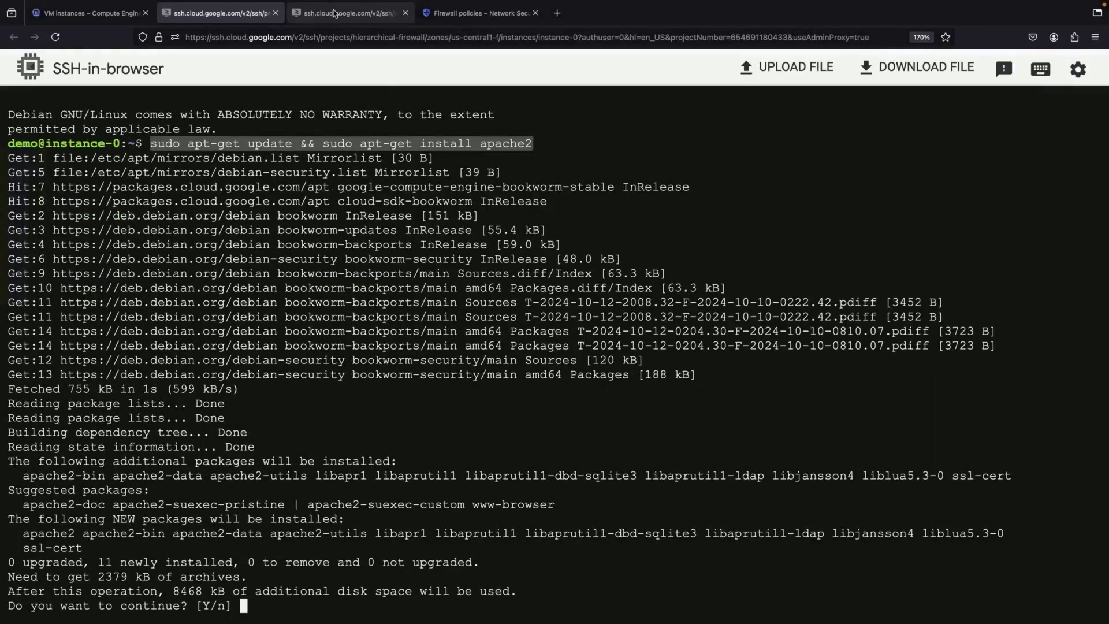
pyautogui.press('Return')
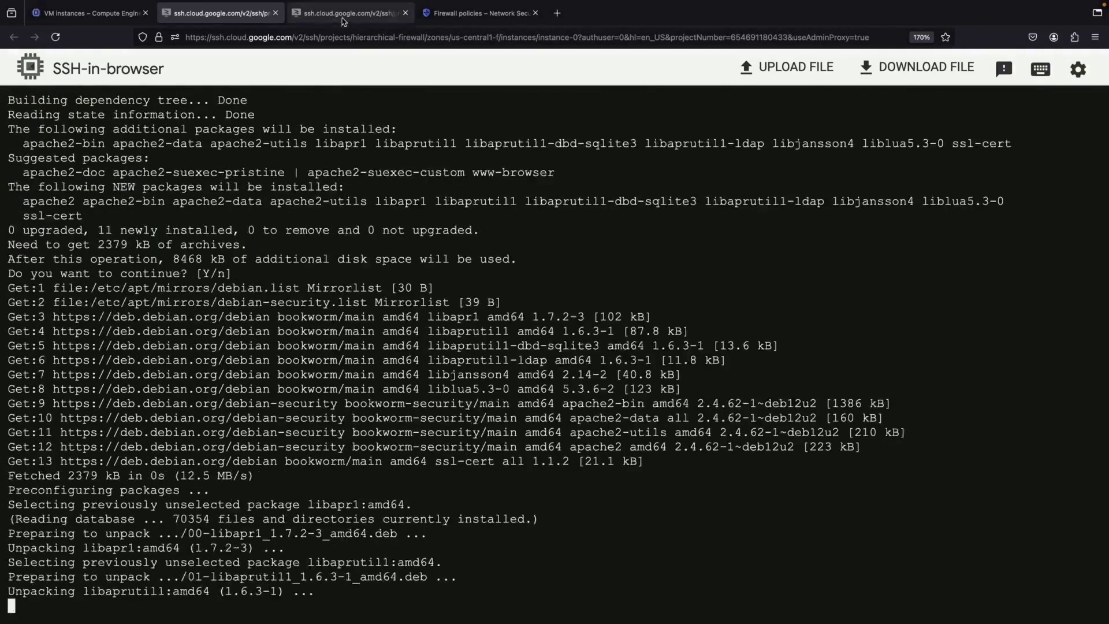
pyautogui.click(351, 13)
pyautogui.press('super+v')
pyautogui.press('Return')
pyautogui.click(228, 21)
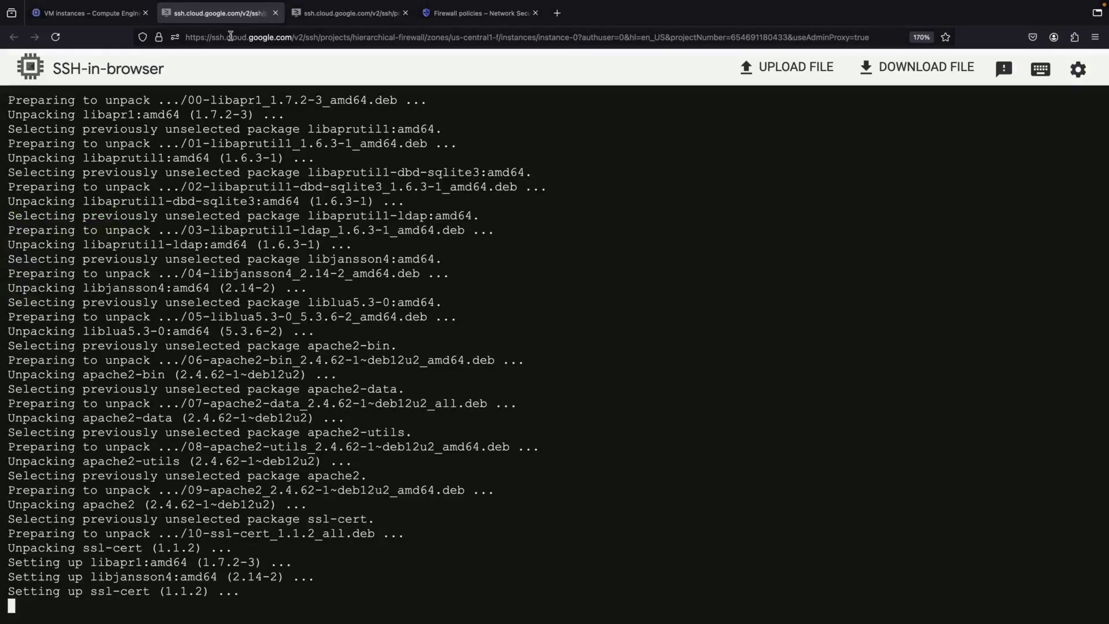
pyautogui.click(347, 13)
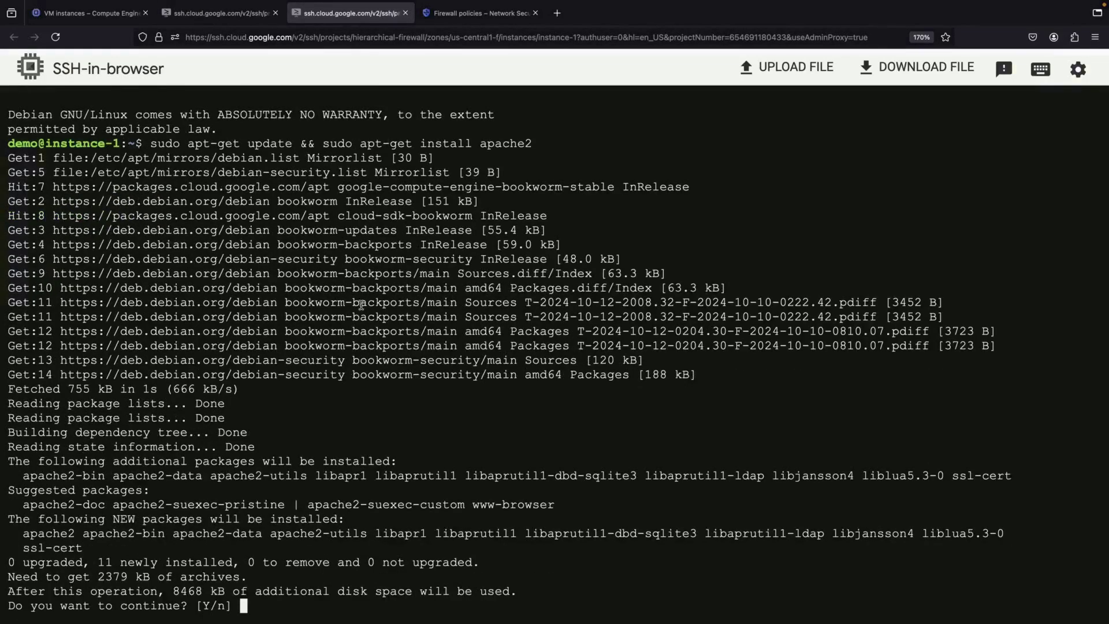
# Return to the instance-0 session and run "curl localhost" to check the web server's default page.
pyautogui.click(222, 13)
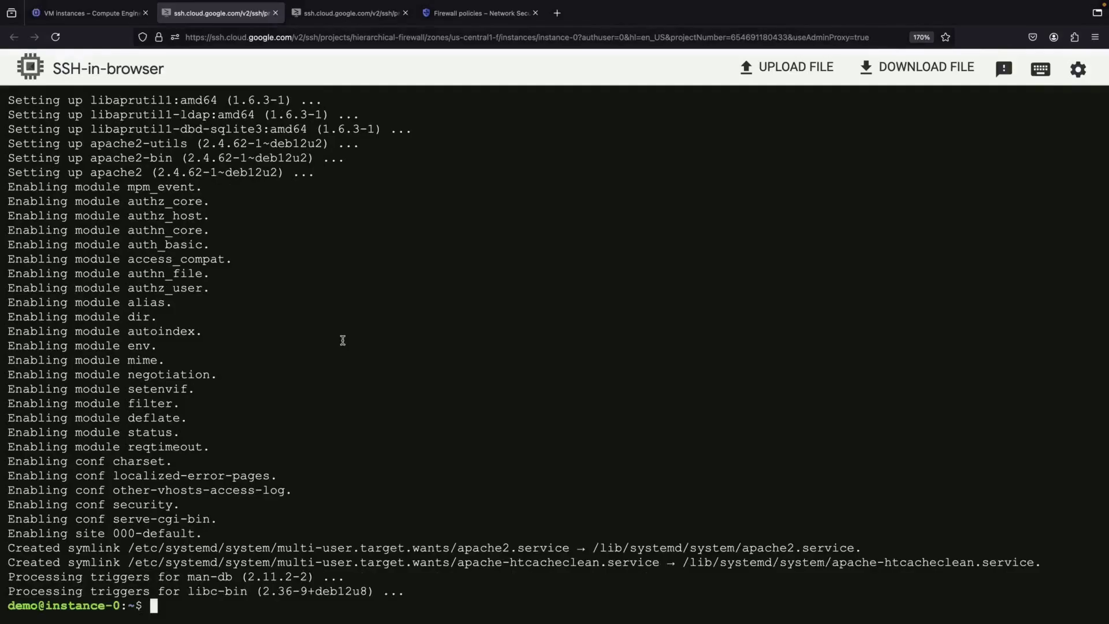
pyautogui.write('curl localhost')
pyautogui.press('Return')
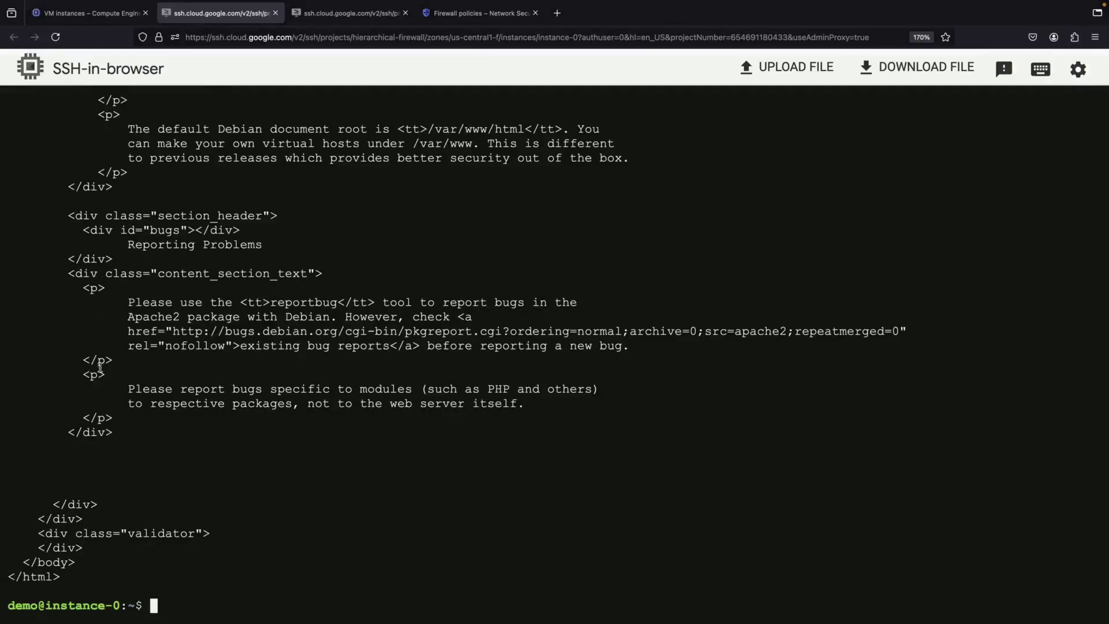
pyautogui.doubleClick(157, 320)
pyautogui.click(226, 442)
# Try to write "Instance 0" to /var/www/html/index.html on instance-0 with "echo -n" and a plain output redirect.
pyautogui.write('echo -n "Instance 0')
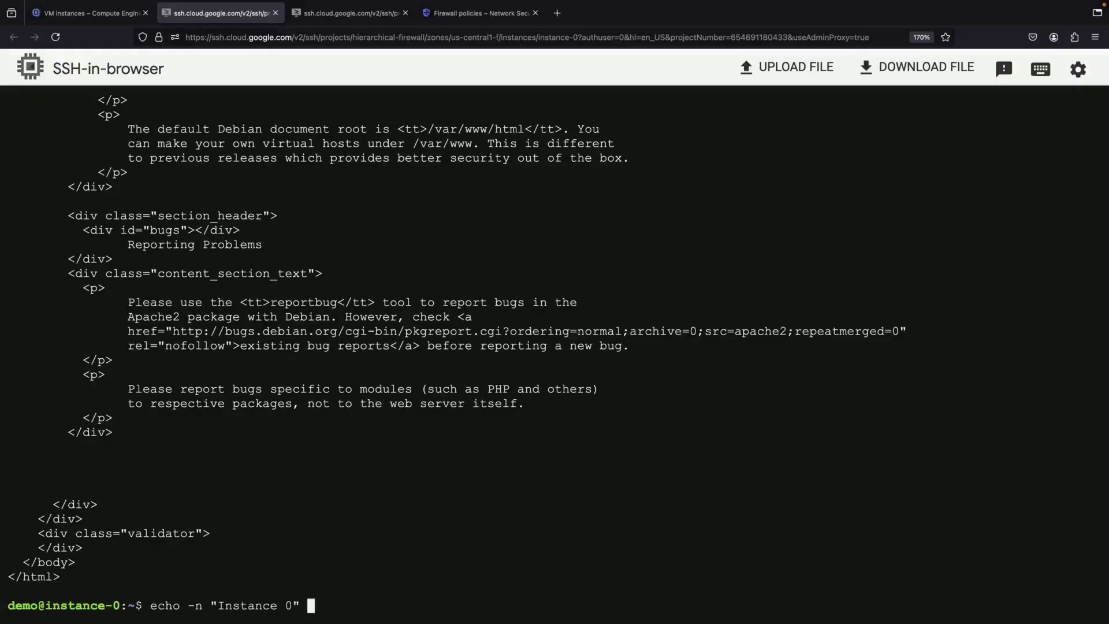
pyautogui.write('" > /var/www/html/index.html')
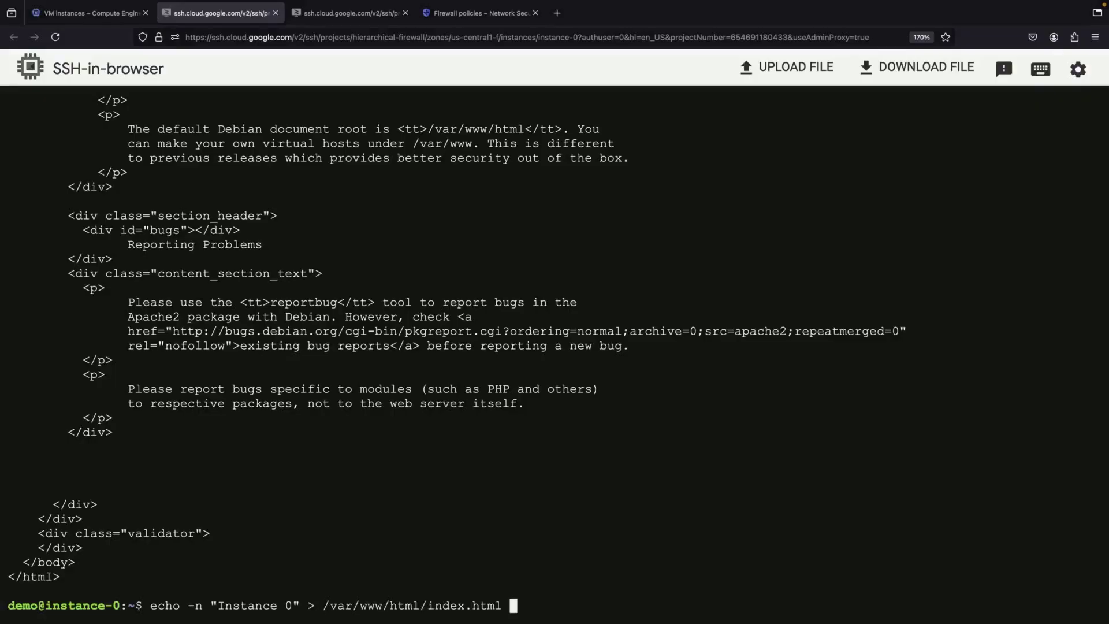
pyautogui.press('Return')
# Rerun the echo command on instance-0, piping "Instance 0" through "sudo tee" into /var/www/html/index.html.
pyautogui.press('Up')
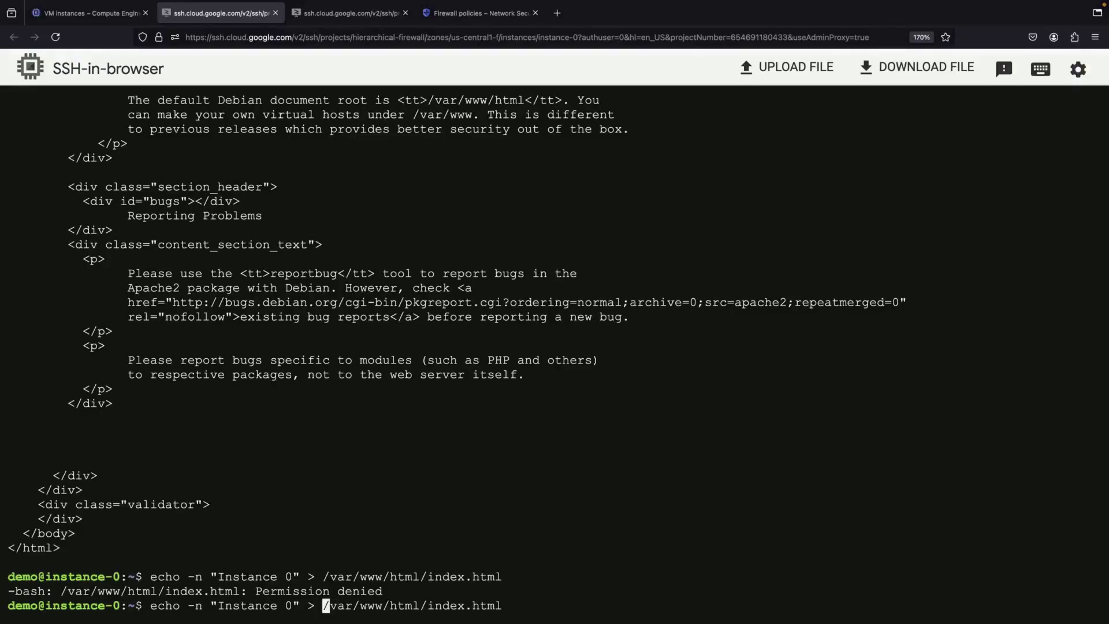
pyautogui.press('BackSpace')
pyautogui.write('| sudo tee')
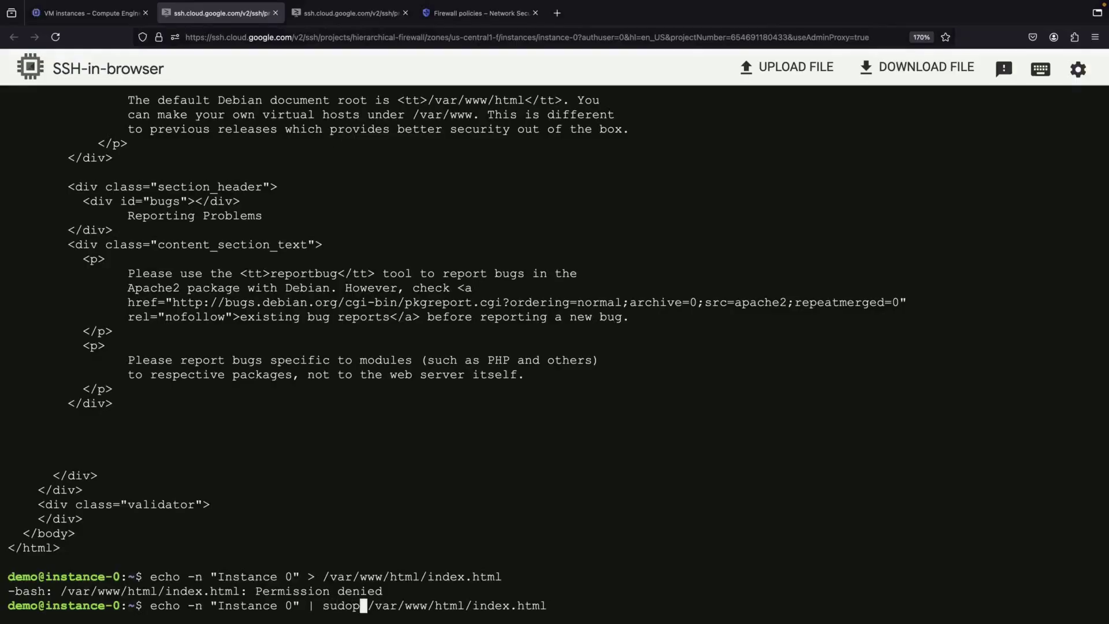
pyautogui.press('Return')
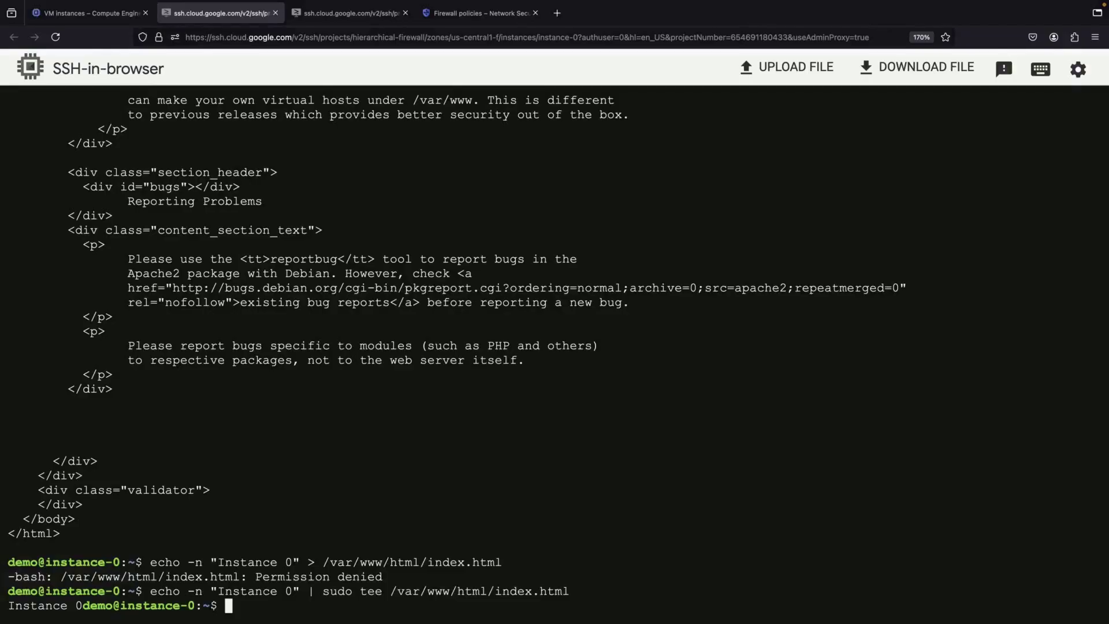
pyautogui.press('Return')
# Run "curl localhost" again on instance-0 to check the new index page.
pyautogui.press('Up')
pyautogui.press('Up')
pyautogui.press('Up')
pyautogui.press('Return')
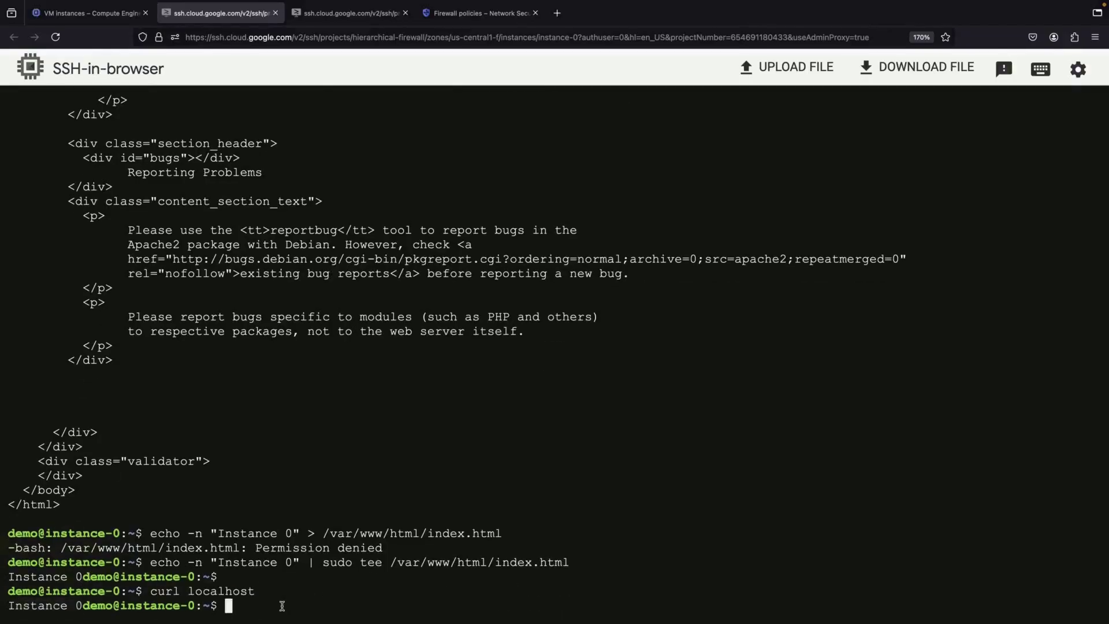
pyautogui.press('Return')
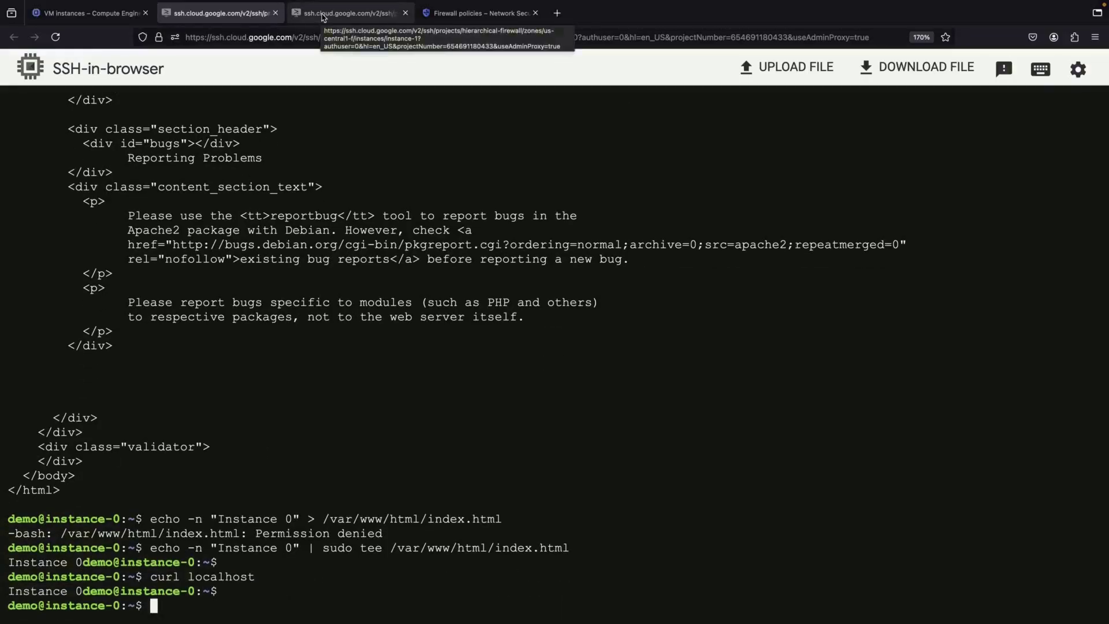
# In the instance-1 session, write 'Instance 1' to /var/www/html/index.html using echo piped to "sudo tee".
pyautogui.click(322, 16)
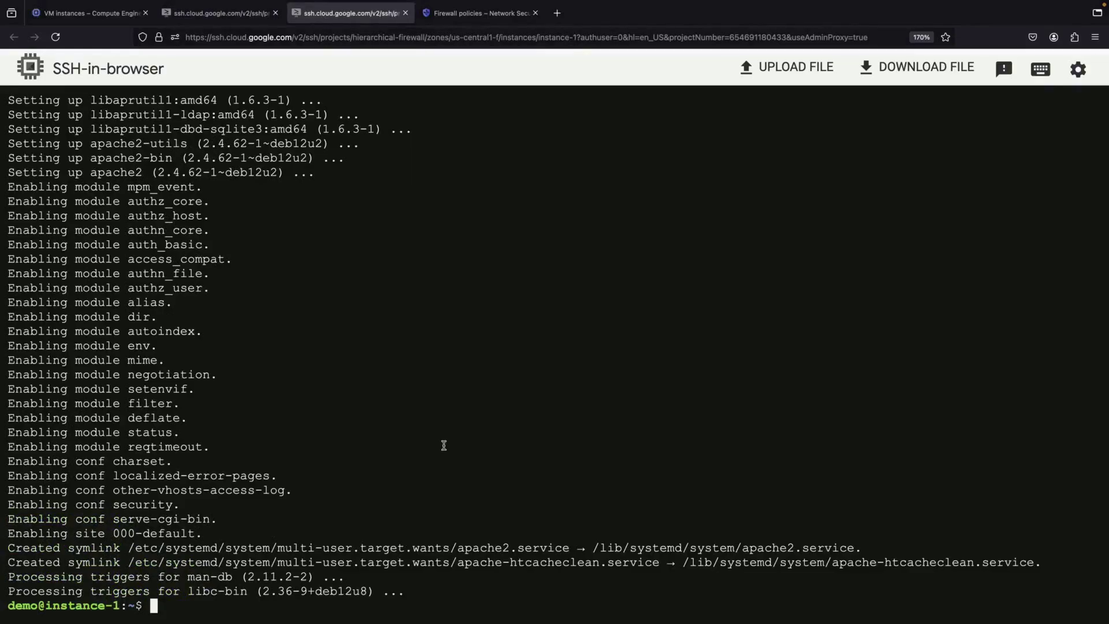
pyautogui.write("echo 'Instance 1' | sudo tee /var/ww")
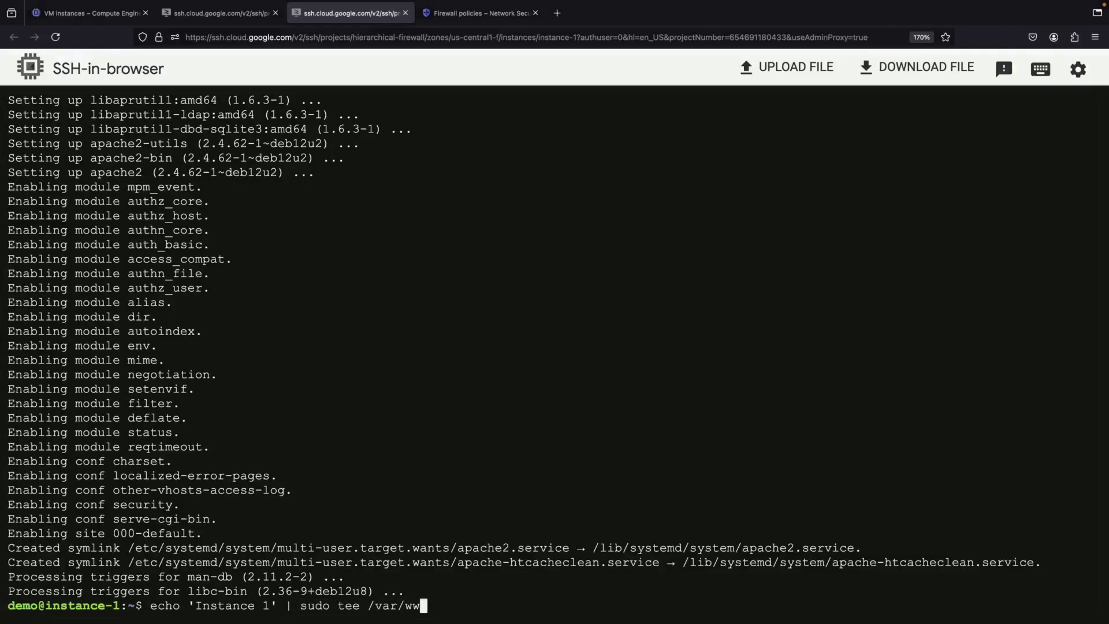
pyautogui.press('Tab')
pyautogui.press('Tab')
pyautogui.press('Tab')
pyautogui.press('Return')
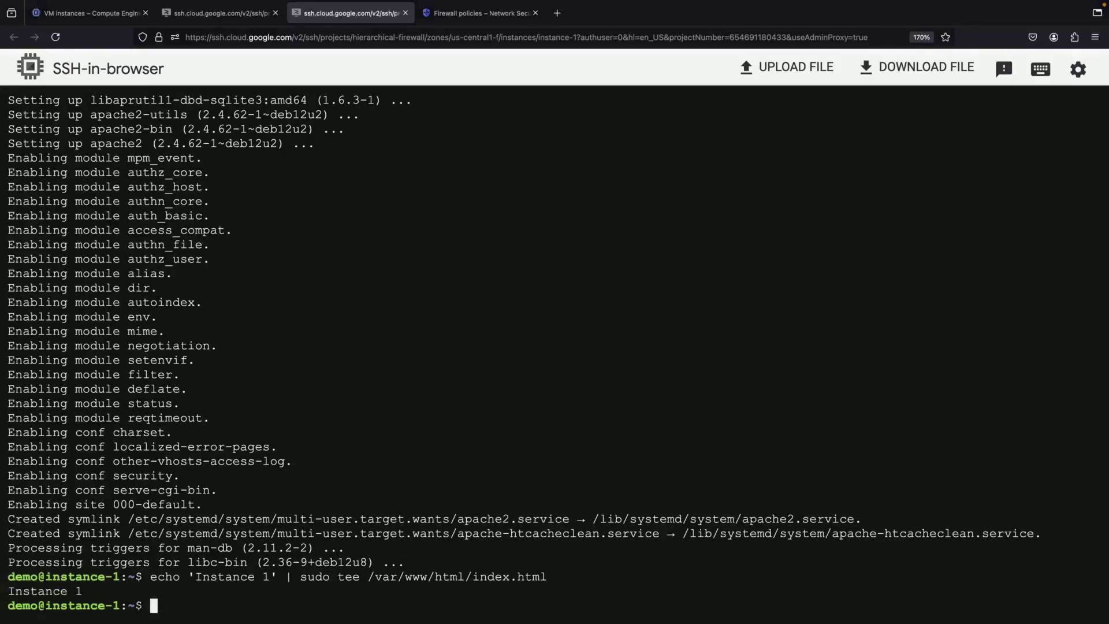
# Rewrite the instance-0 index page with the echo command without the -n option, and clear the terminal.
pyautogui.click(214, 13)
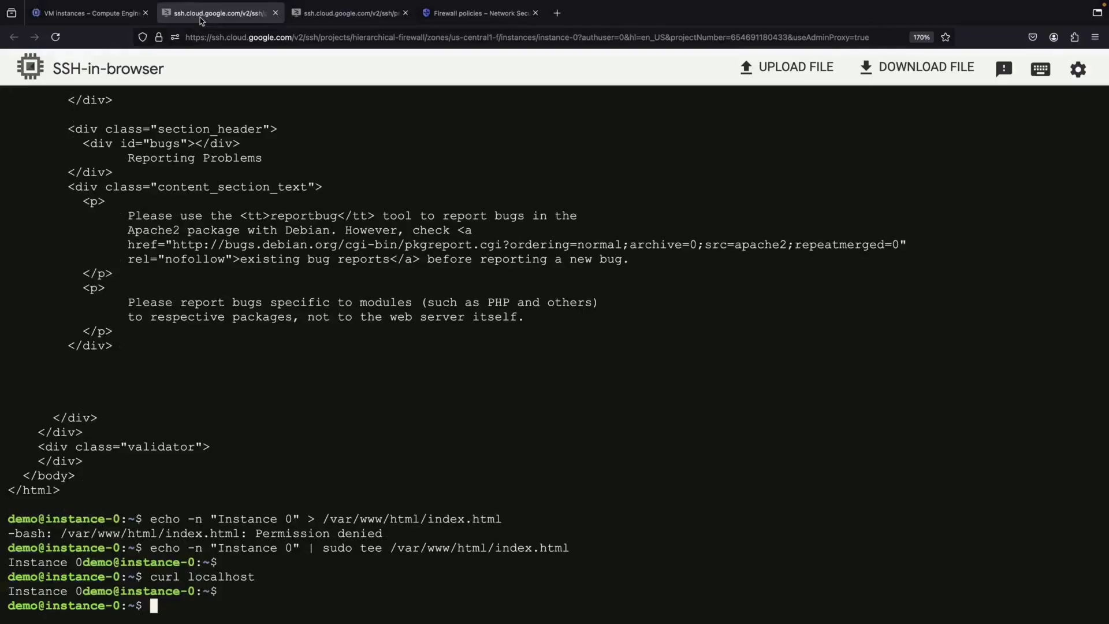
pyautogui.press('Up')
pyautogui.press('Up')
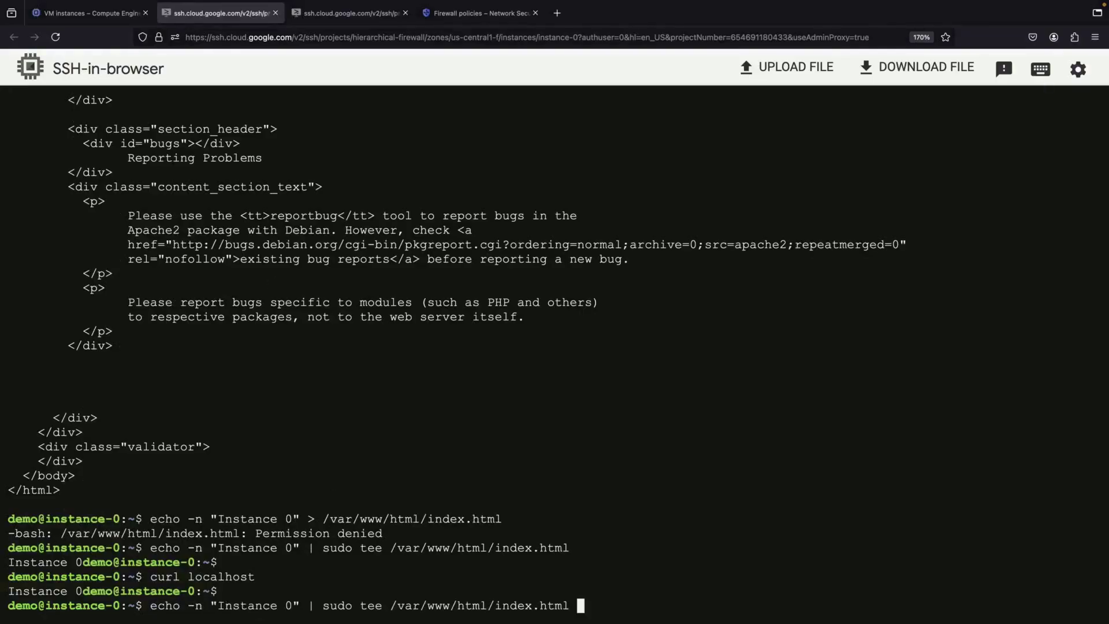
pyautogui.press('BackSpace')
pyautogui.press('BackSpace')
pyautogui.press('BackSpace')
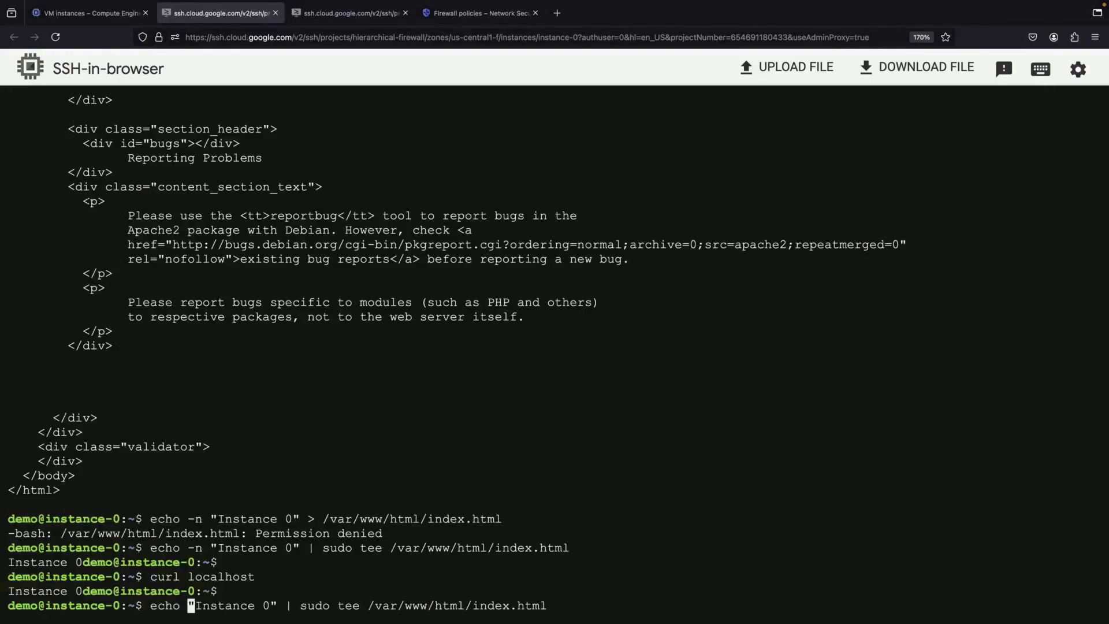
pyautogui.press('Return')
pyautogui.write('clear')
pyautogui.press('Return')
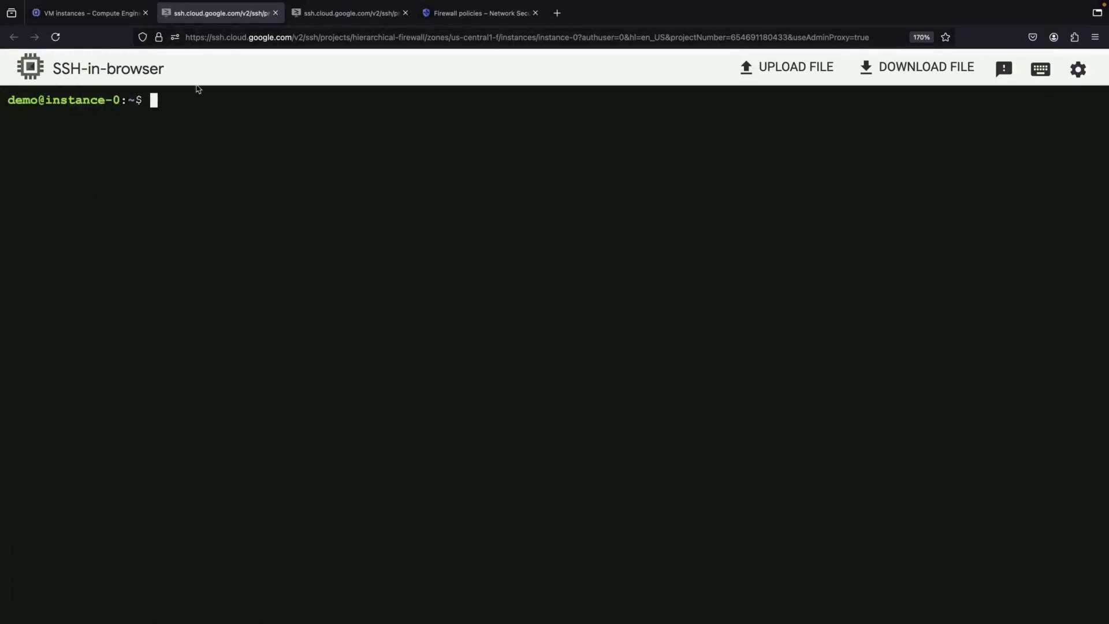
# Copy instance-1's internal IP from the VM instances list, test it from instance-0 with "curl 10.128.0.3", and interrupt the request.
pyautogui.click(98, 15)
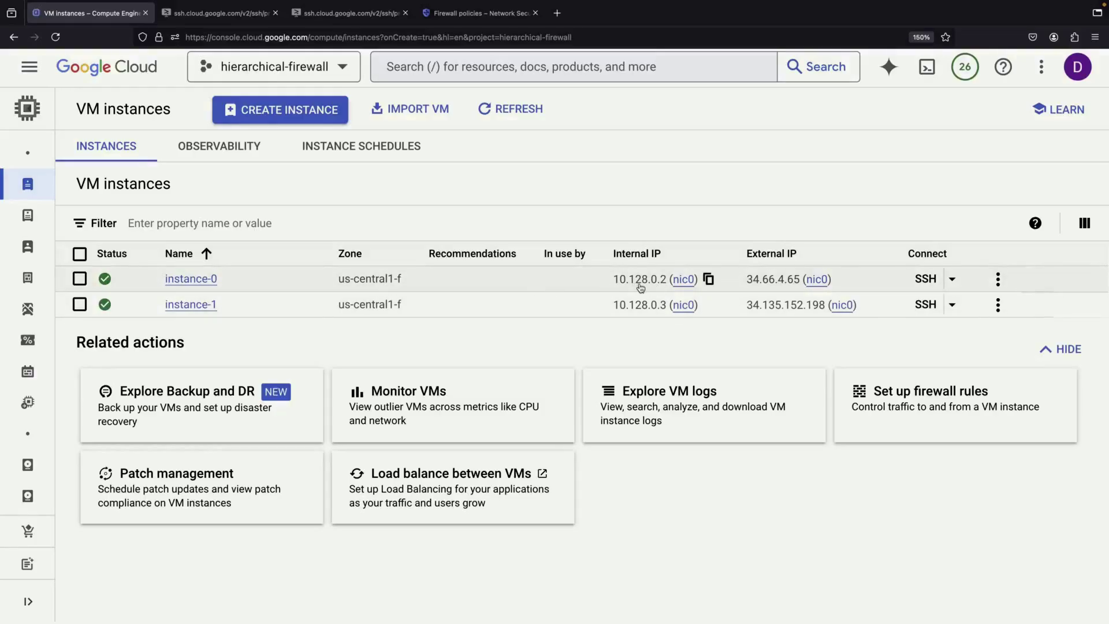
pyautogui.click(708, 304)
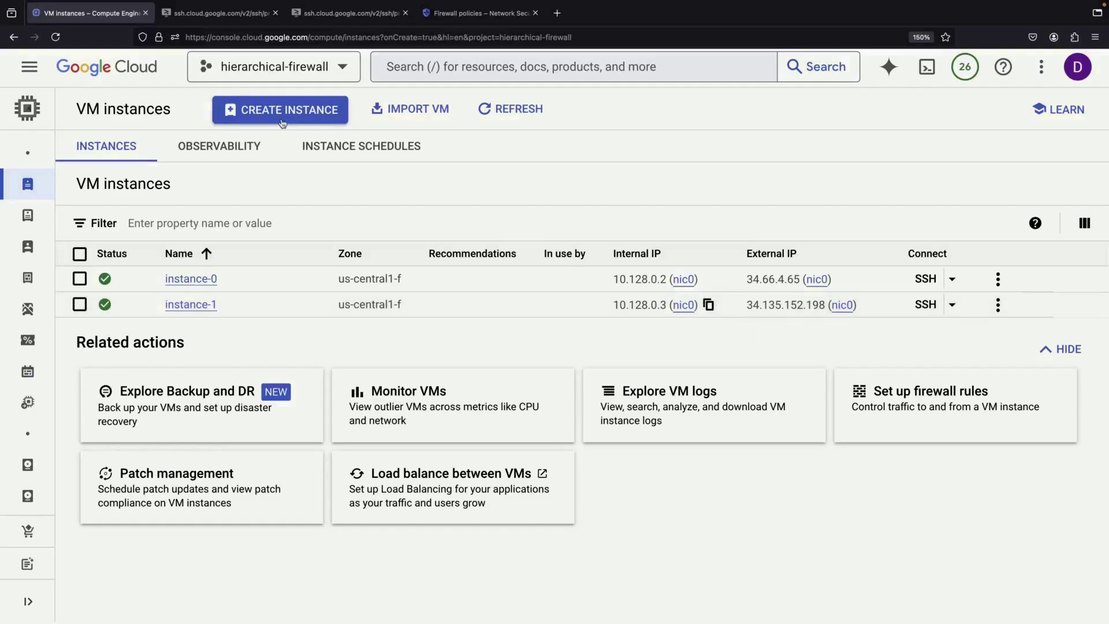
pyautogui.click(221, 12)
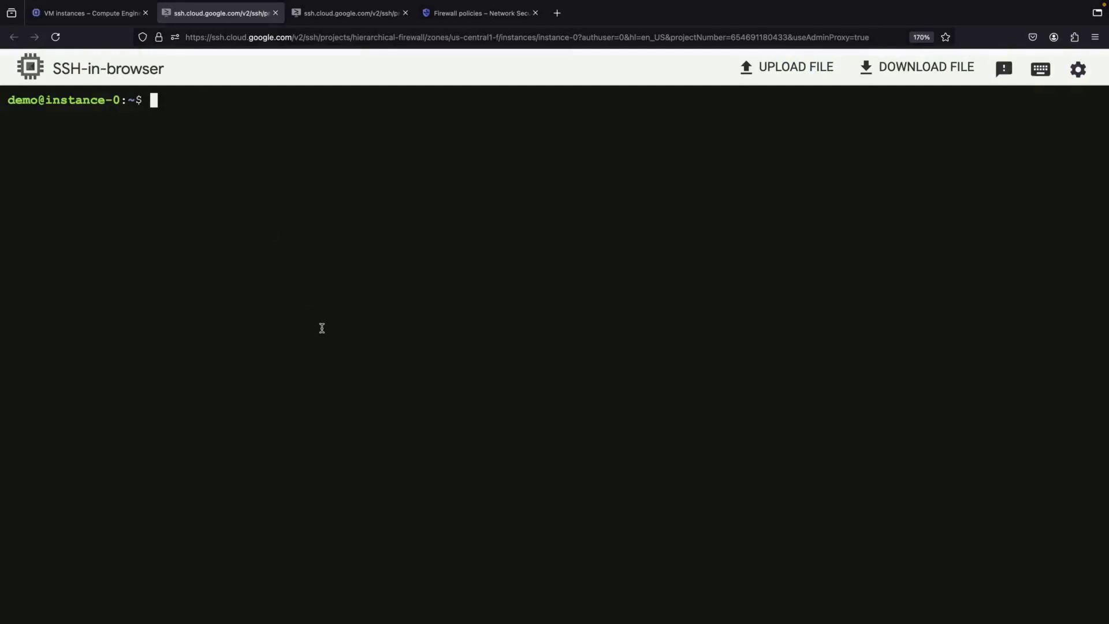
pyautogui.write('curl')
pyautogui.press('super+v')
pyautogui.press('Return')
pyautogui.hotkey('ctrl', 'c')
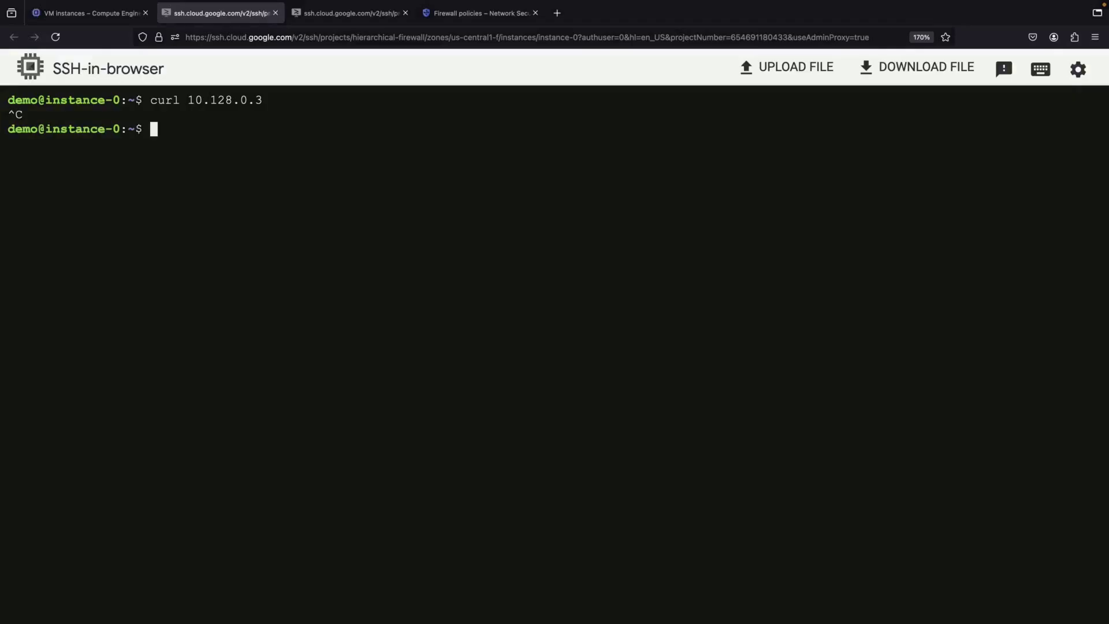
pyautogui.press('Up')
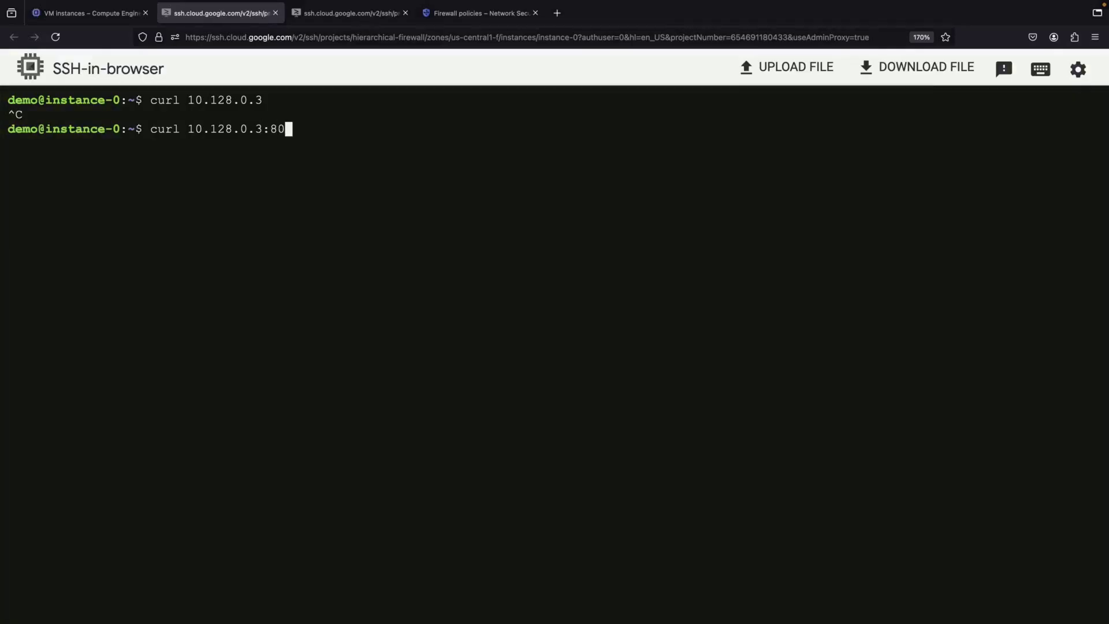
pyautogui.write('http://')
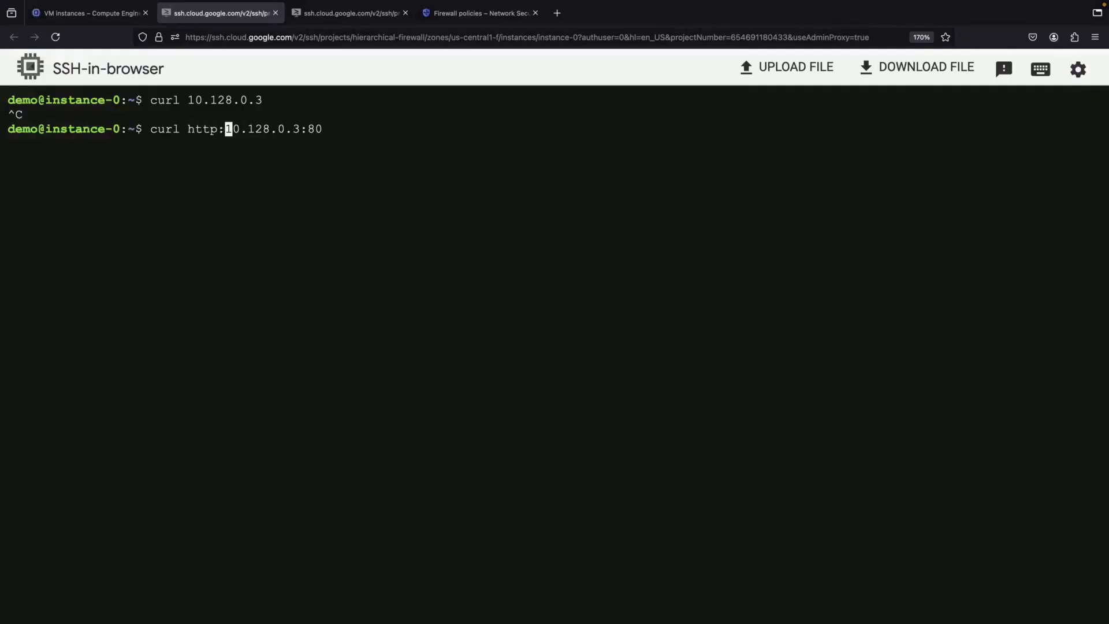
pyautogui.press('Return')
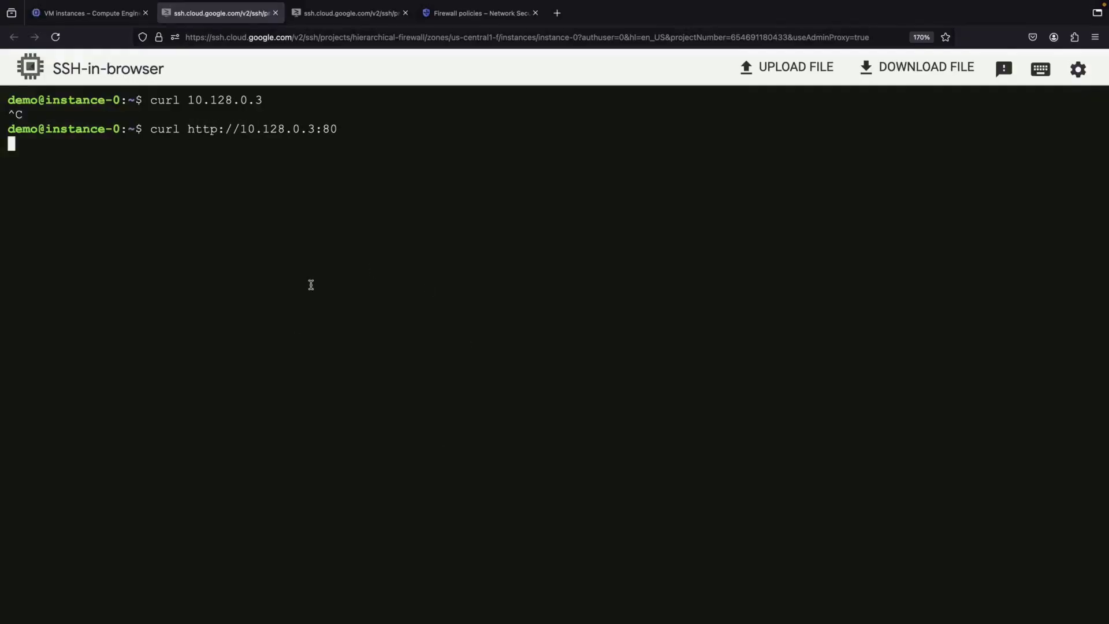
pyautogui.hotkey('ctrl', 'c')
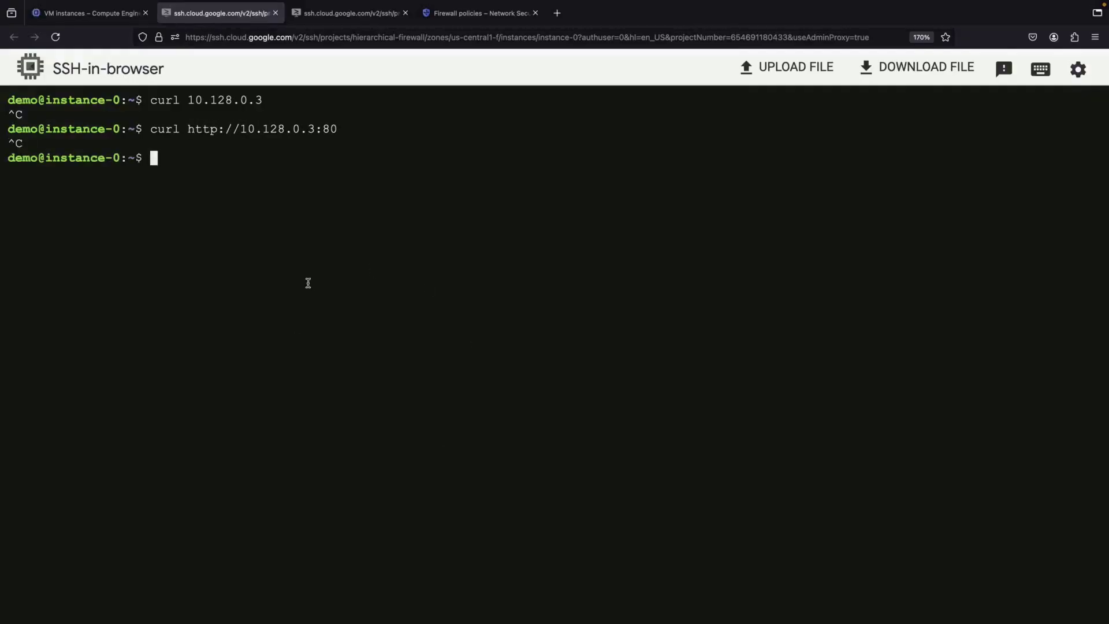
# Start a new VPC firewall rule from the firewall policies page and name it allow-internal.
pyautogui.click(61, 15)
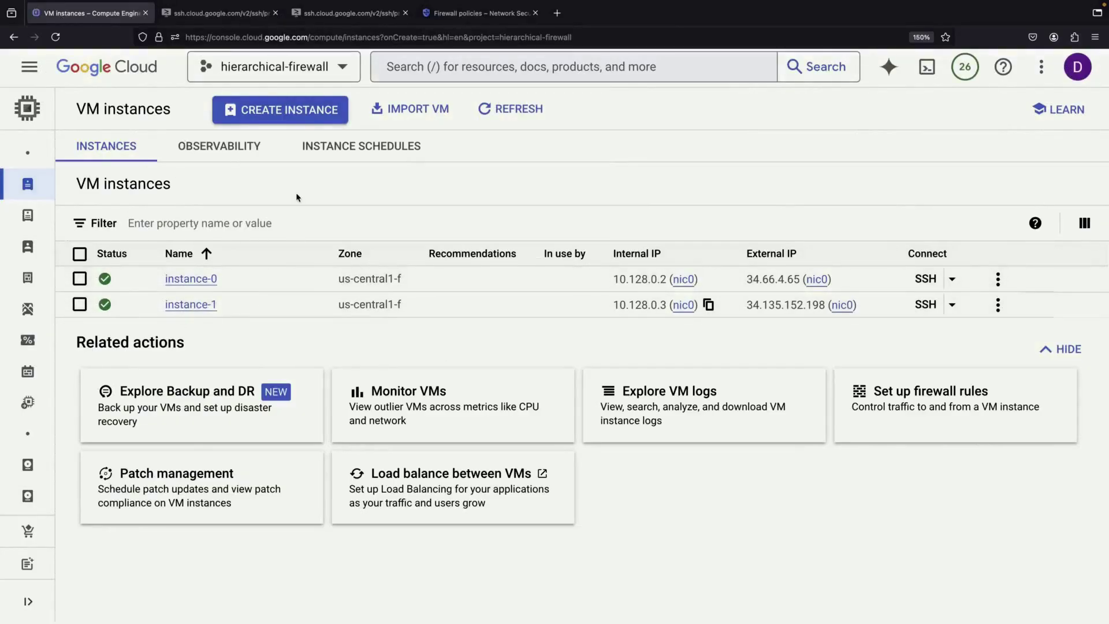
pyautogui.scroll(-2, 479, 279)
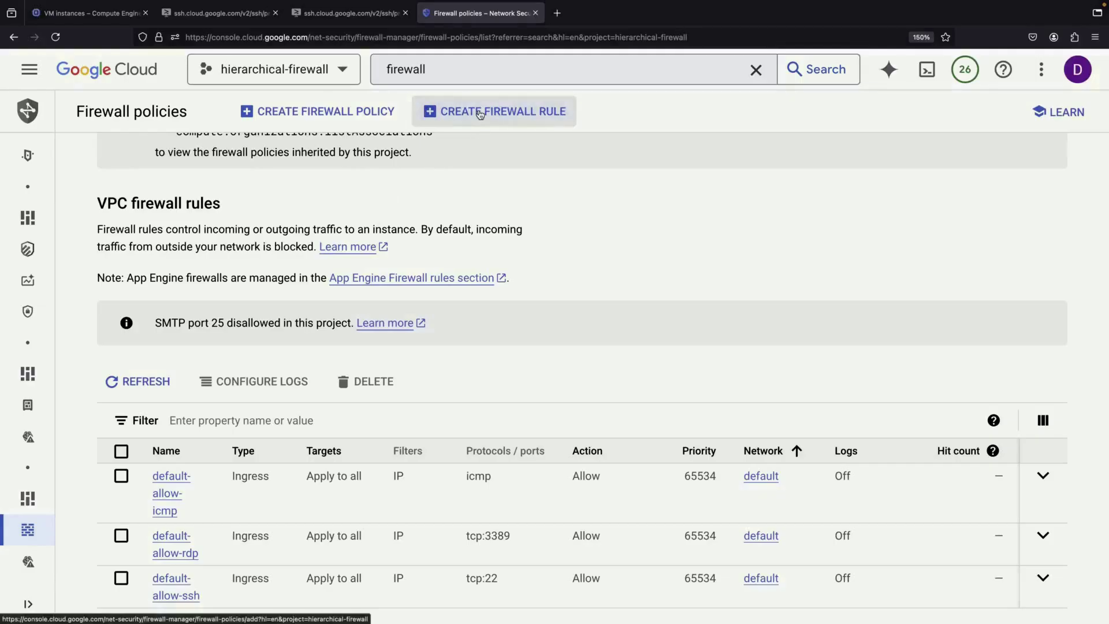
pyautogui.click(496, 112)
pyautogui.click(286, 227)
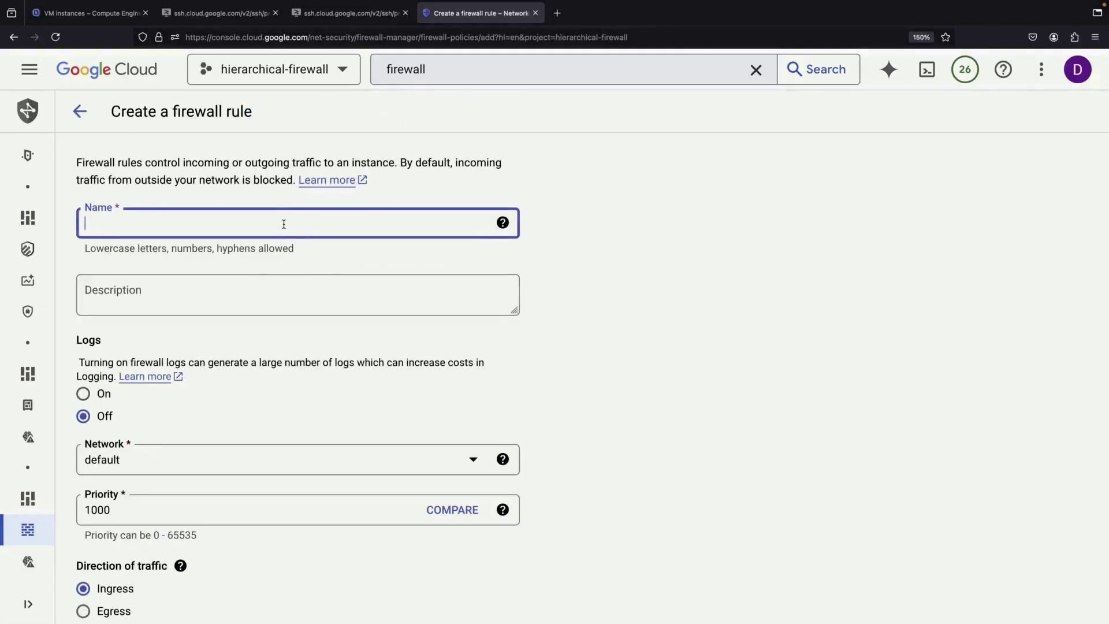
pyautogui.write('internal')
pyautogui.click(84, 223)
pyautogui.write('allow-')
# Apply the rule to all instances in the network, with 10.0.0.0/8 as the source IPv4 range.
pyautogui.scroll(-5, 200, 424)
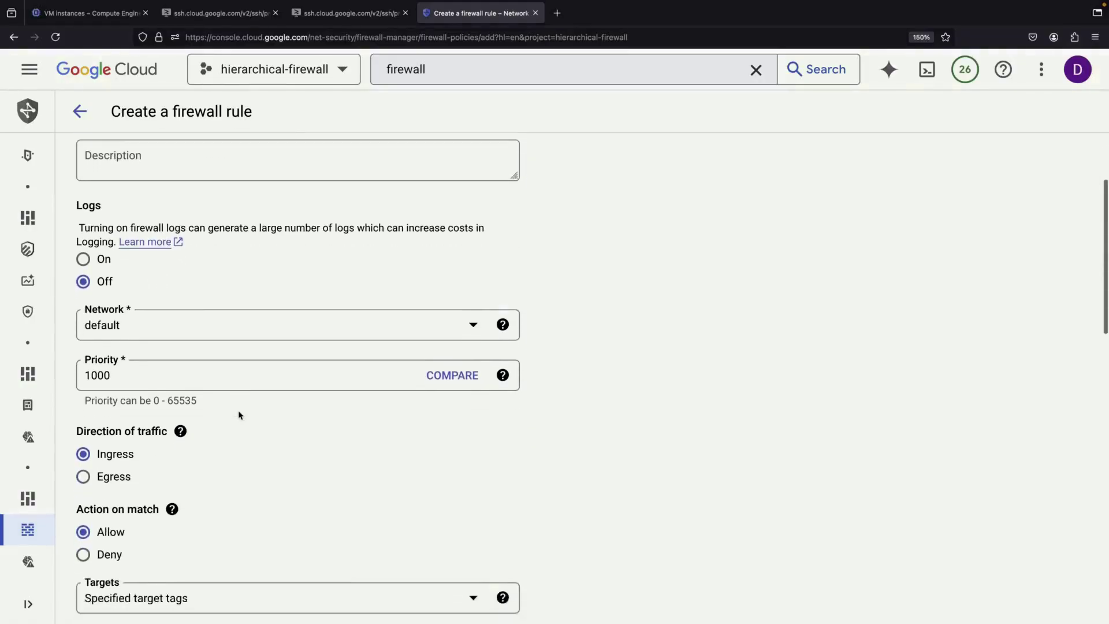
pyautogui.click(228, 485)
pyautogui.click(214, 495)
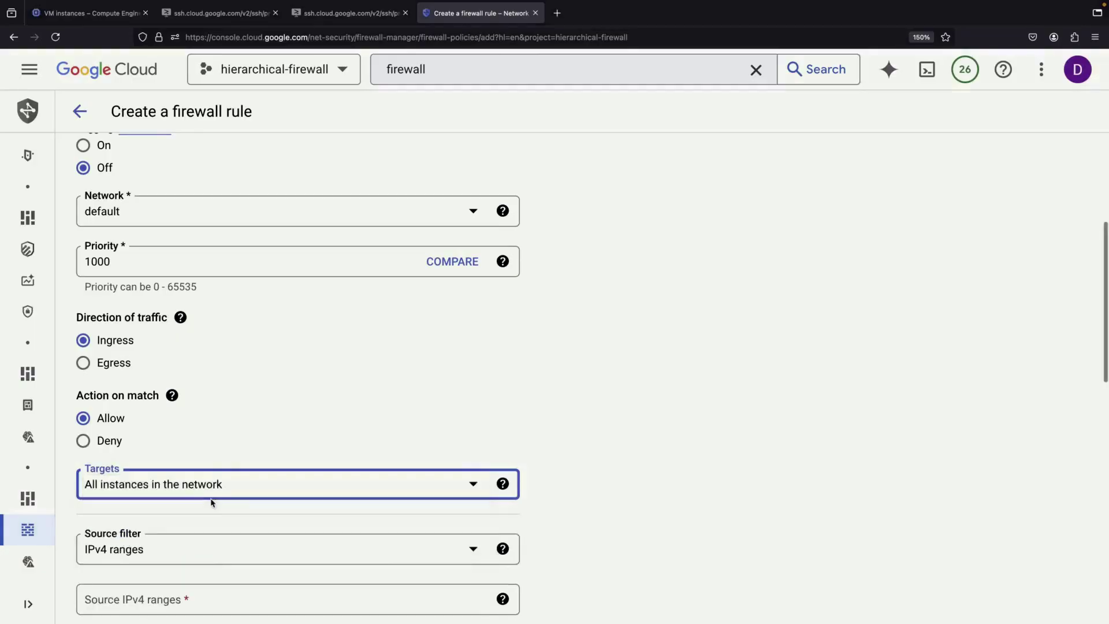
pyautogui.click(211, 546)
pyautogui.click(300, 392)
pyautogui.scroll(-3, 178, 240)
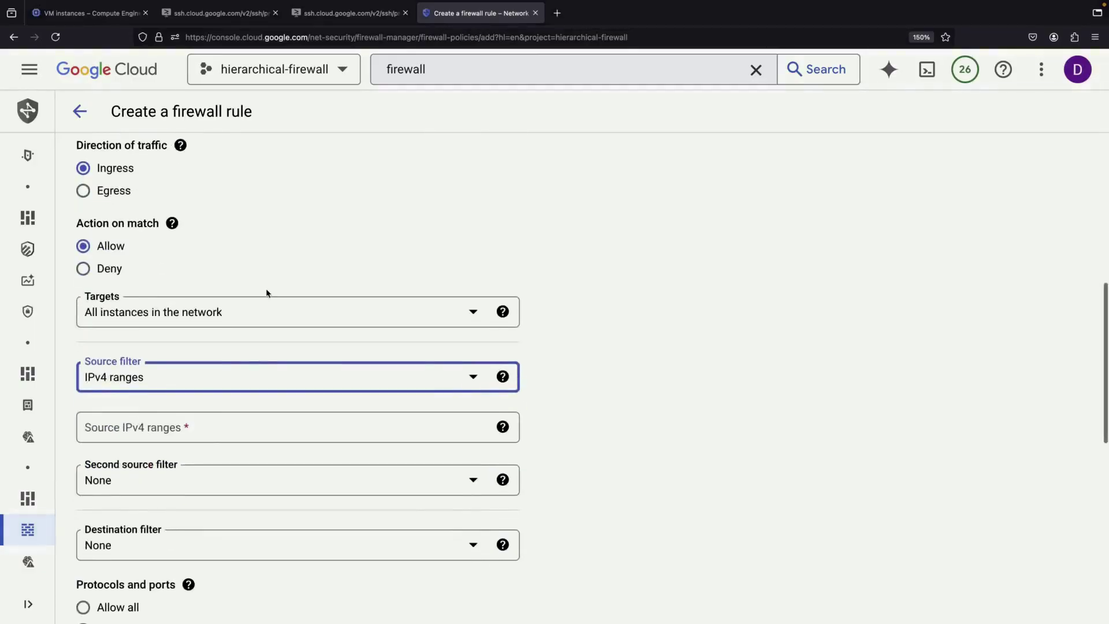
pyautogui.click(242, 425)
pyautogui.write('10.0.0.0/')
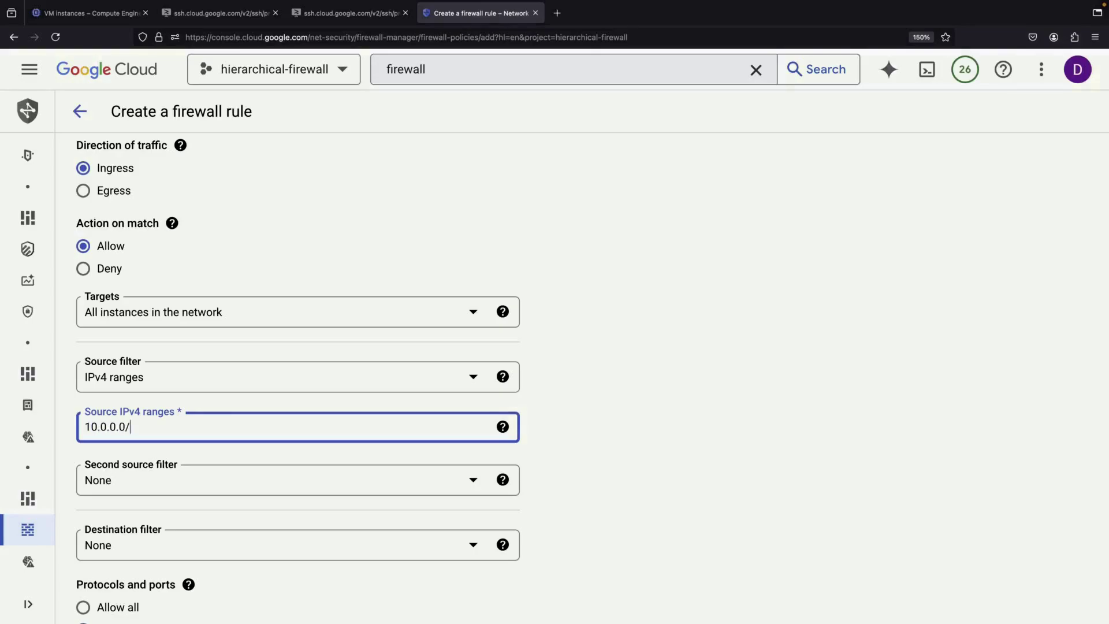
pyautogui.write('8')
pyautogui.press('Return')
# Restrict the rule's specified protocols and ports to TCP port 80.
pyautogui.scroll(-4, 223, 478)
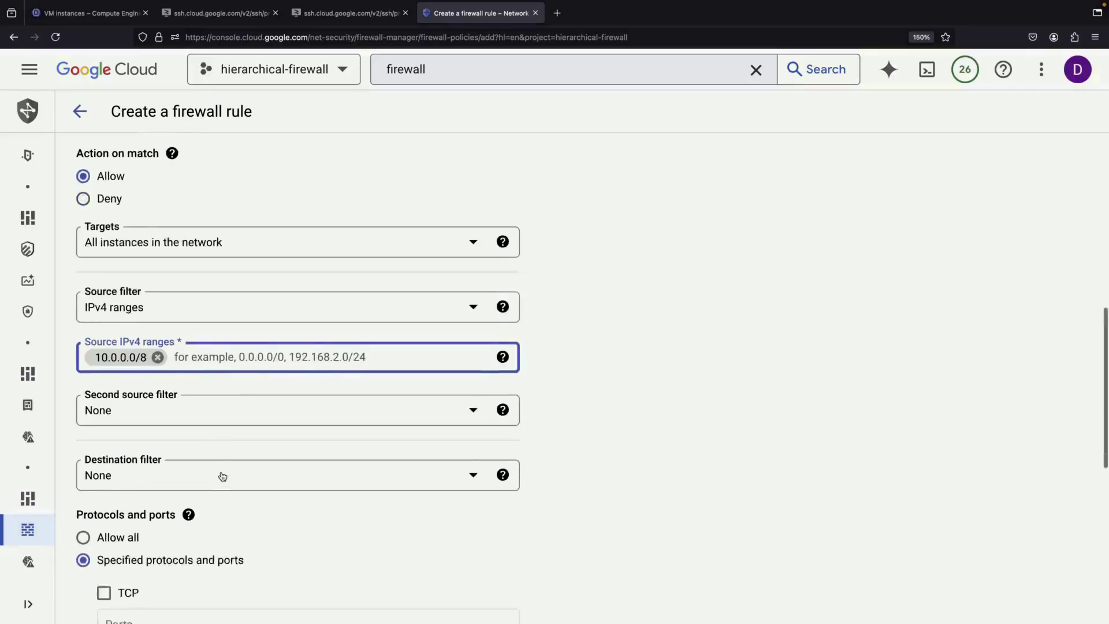
pyautogui.click(123, 453)
pyautogui.click(145, 461)
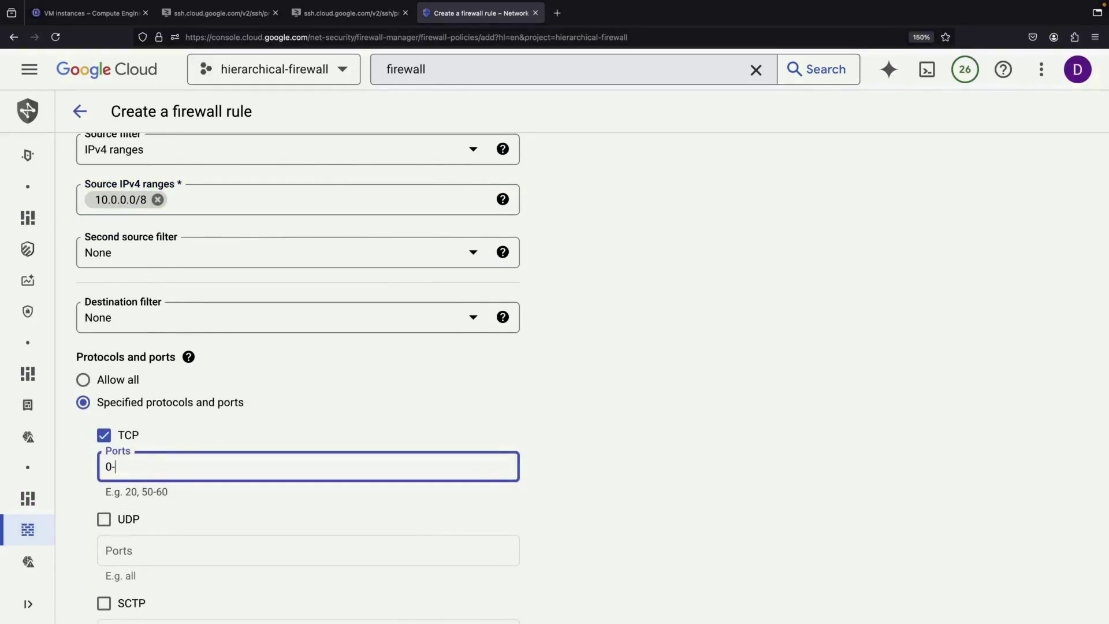
pyautogui.write('80')
pyautogui.scroll(-3, 152, 512)
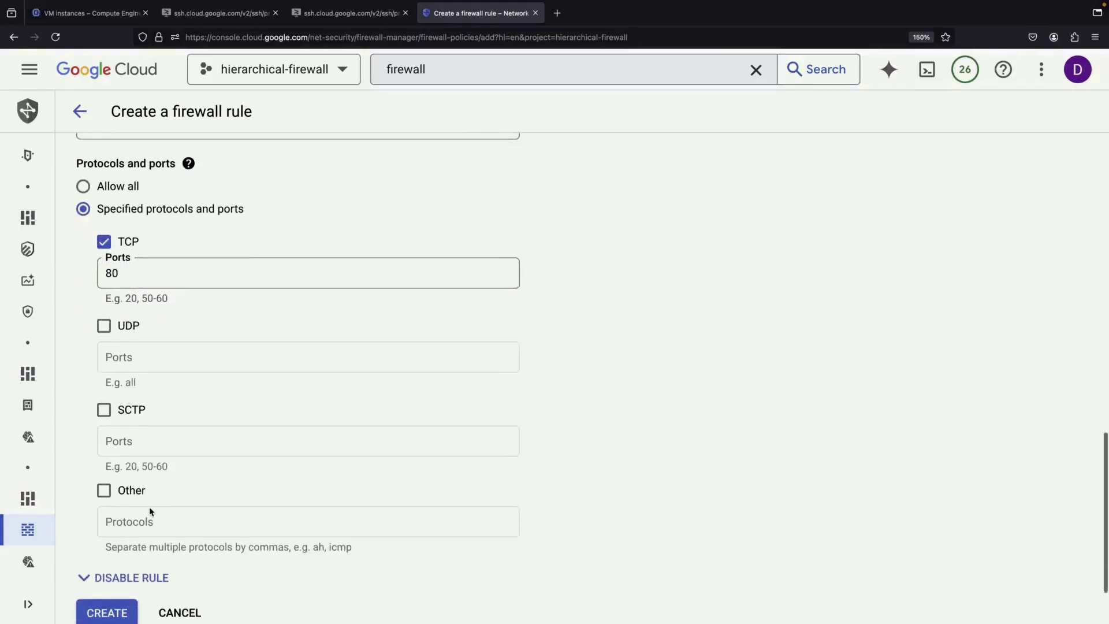
# Review the rule's settings and create the allow-internal firewall rule.
pyautogui.scroll(6, 222, 202)
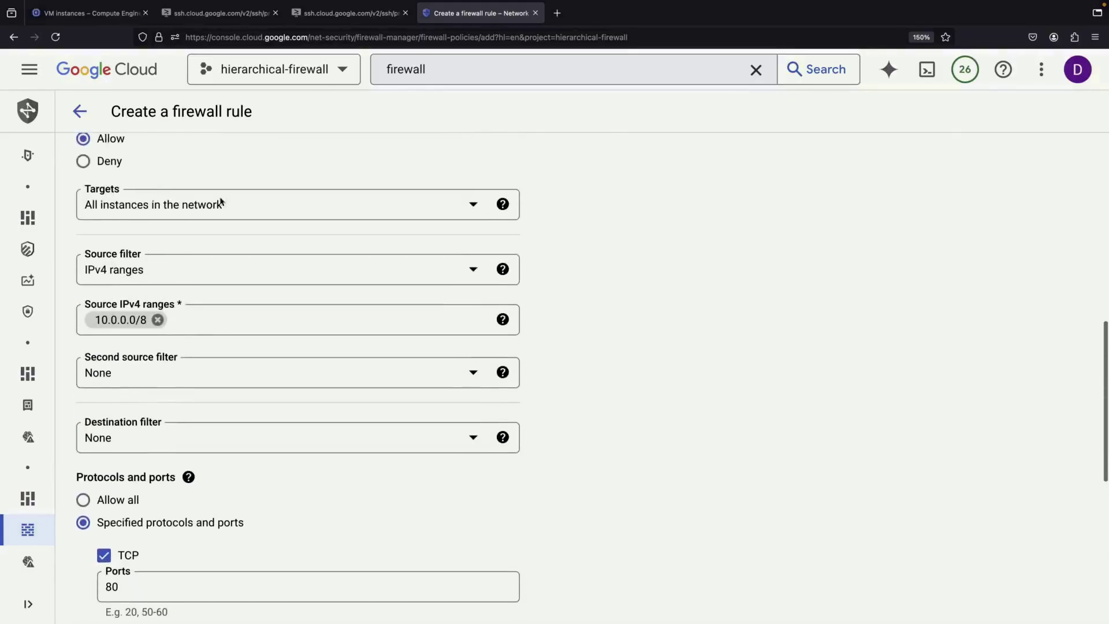
pyautogui.scroll(3, 280, 401)
pyautogui.scroll(-4, 280, 402)
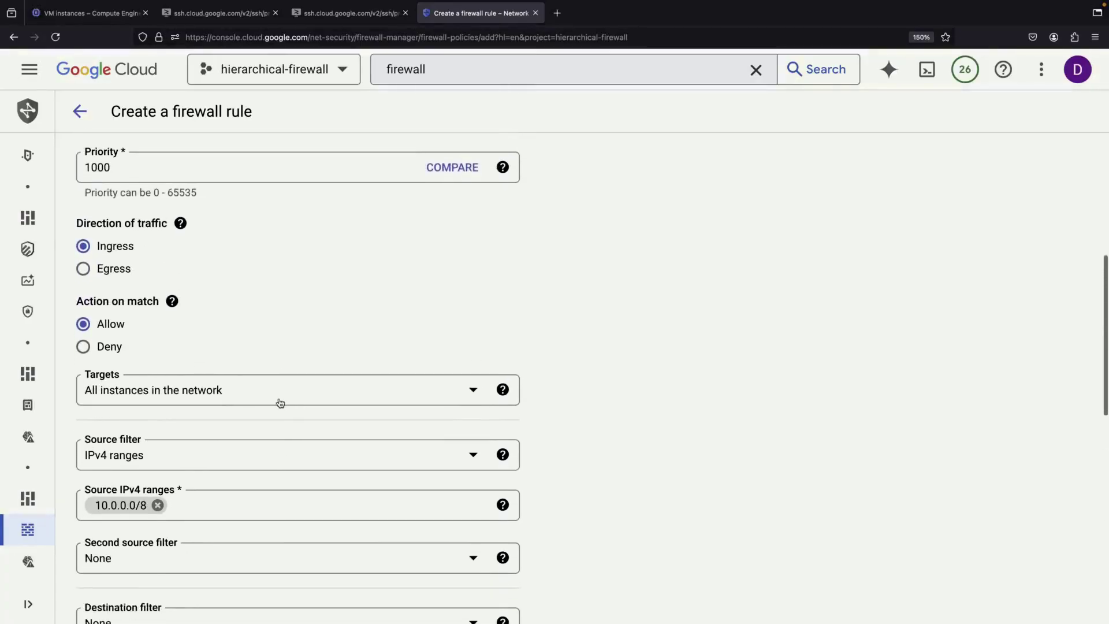
pyautogui.scroll(-5, 280, 402)
pyautogui.click(107, 612)
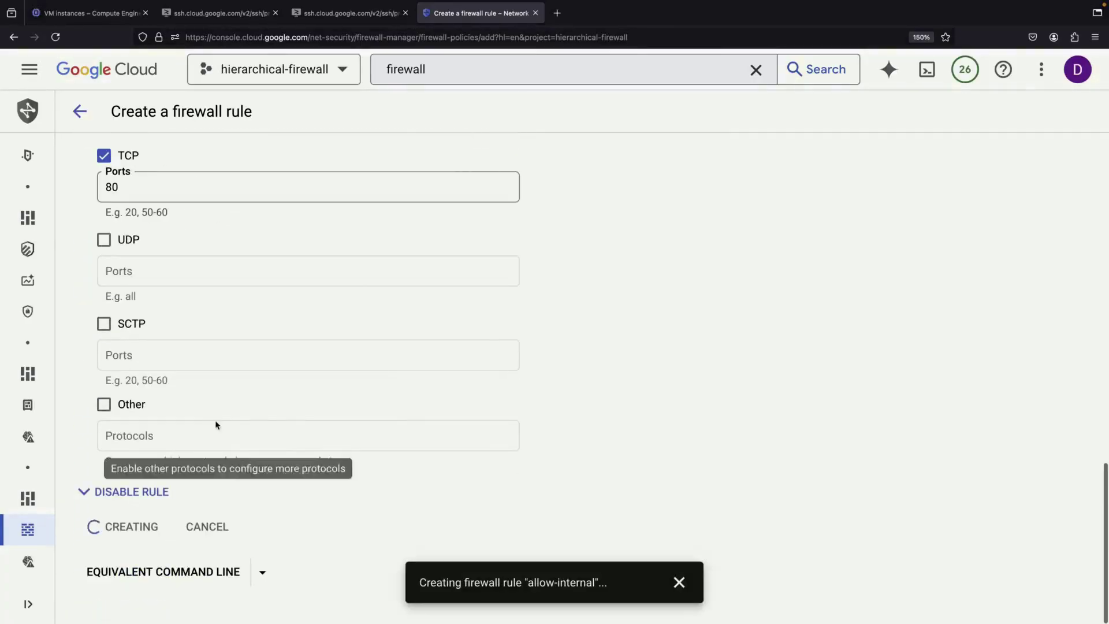
pyautogui.click(679, 582)
pyautogui.scroll(-1, 450, 446)
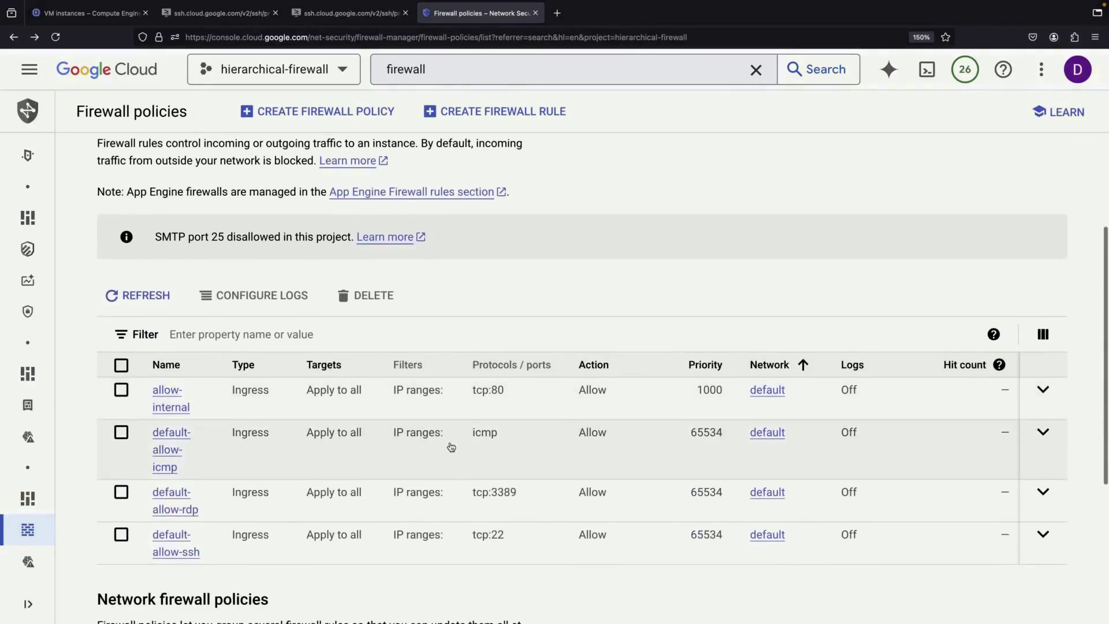
pyautogui.click(219, 13)
pyautogui.press('Up')
pyautogui.press('Return')
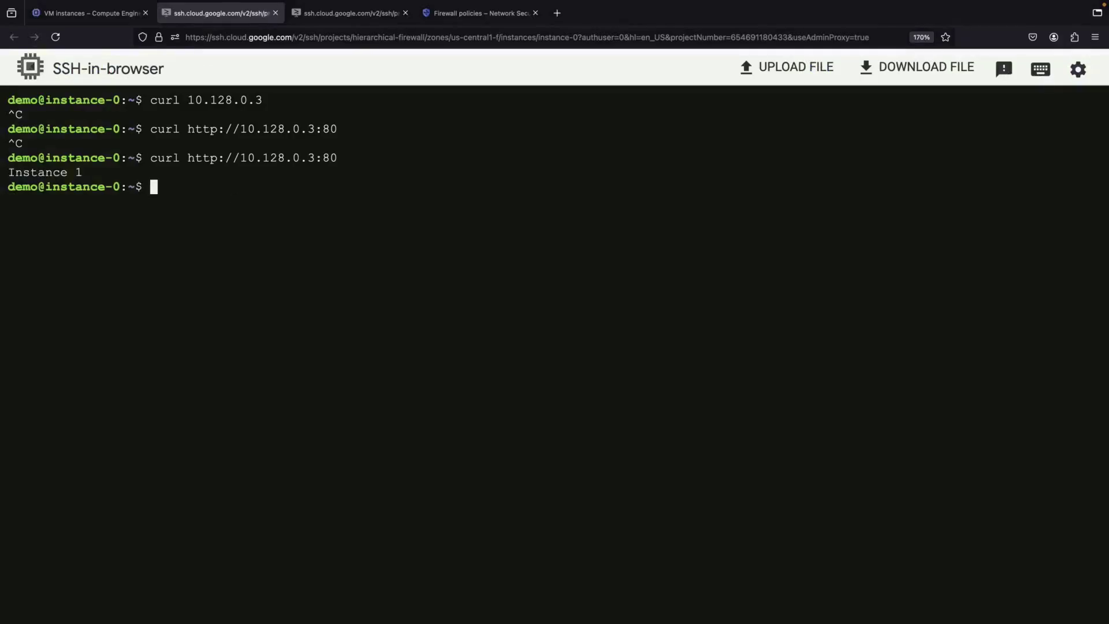
pyautogui.press('Up')
pyautogui.press('Return')
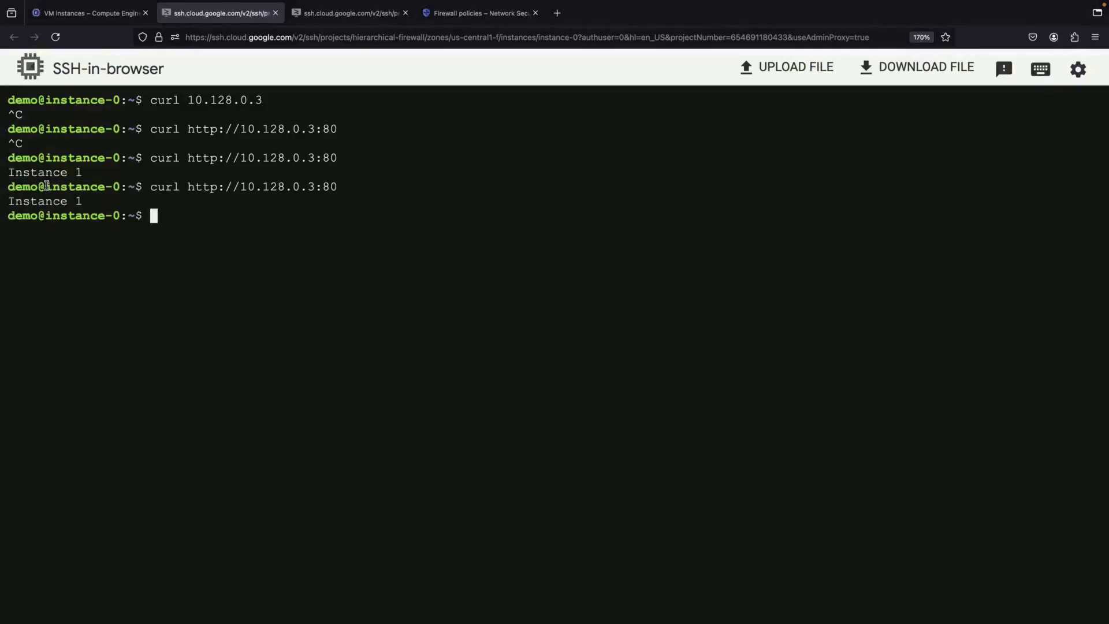
pyautogui.moveTo(46, 186); pyautogui.dragTo(118, 186)
pyautogui.click(349, 13)
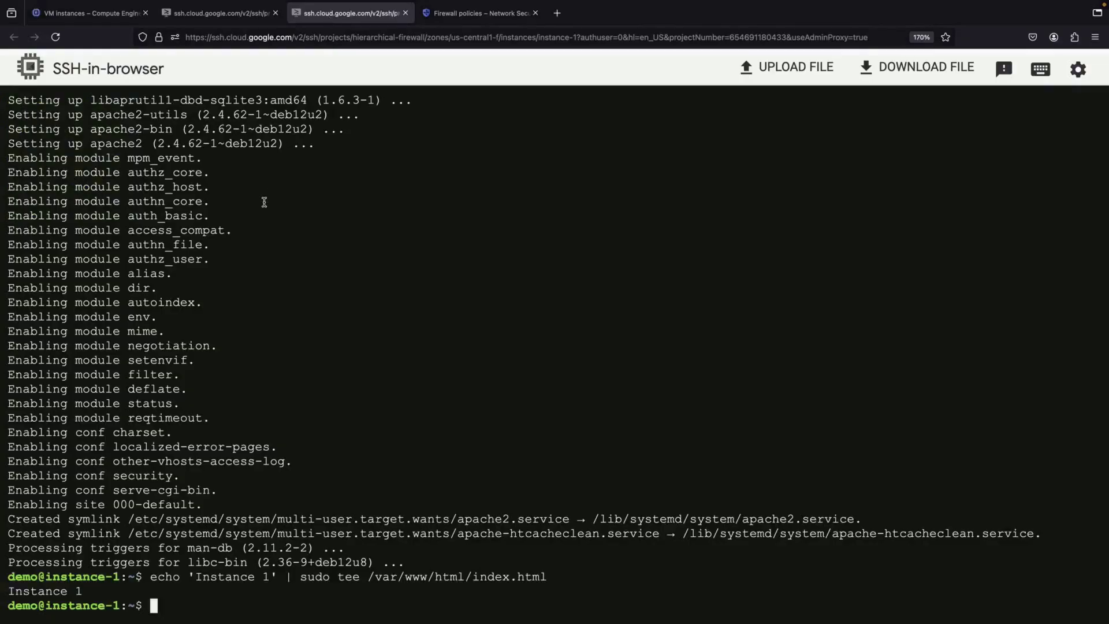
pyautogui.write('curl http://')
pyautogui.click(91, 12)
pyautogui.click(708, 279)
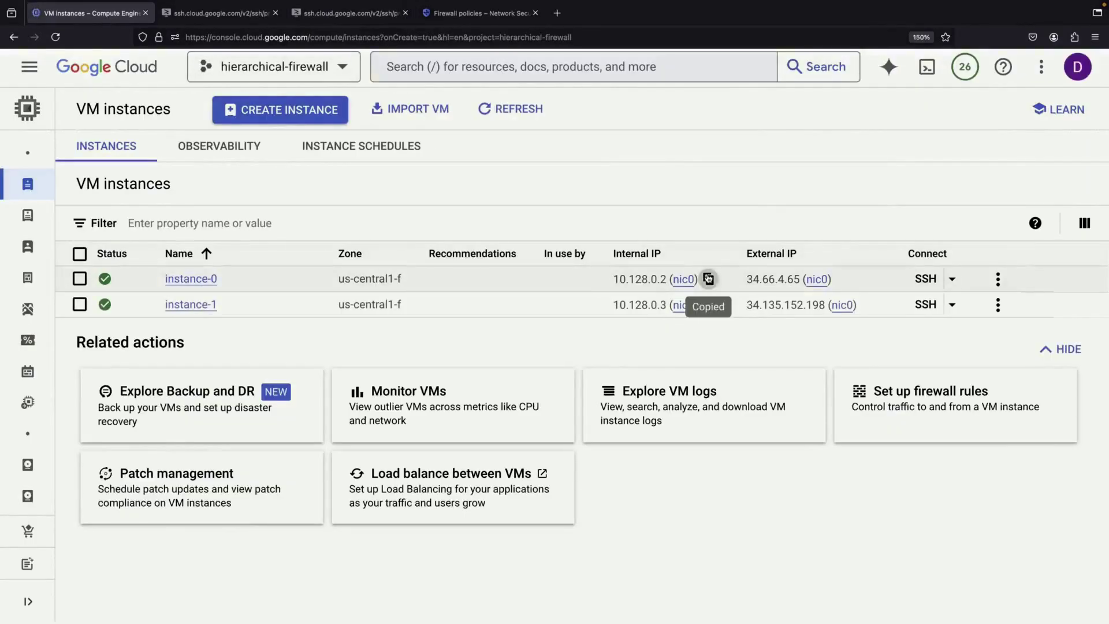
pyautogui.click(316, 13)
pyautogui.hotkey('ctrl', 'v')
pyautogui.write(':80')
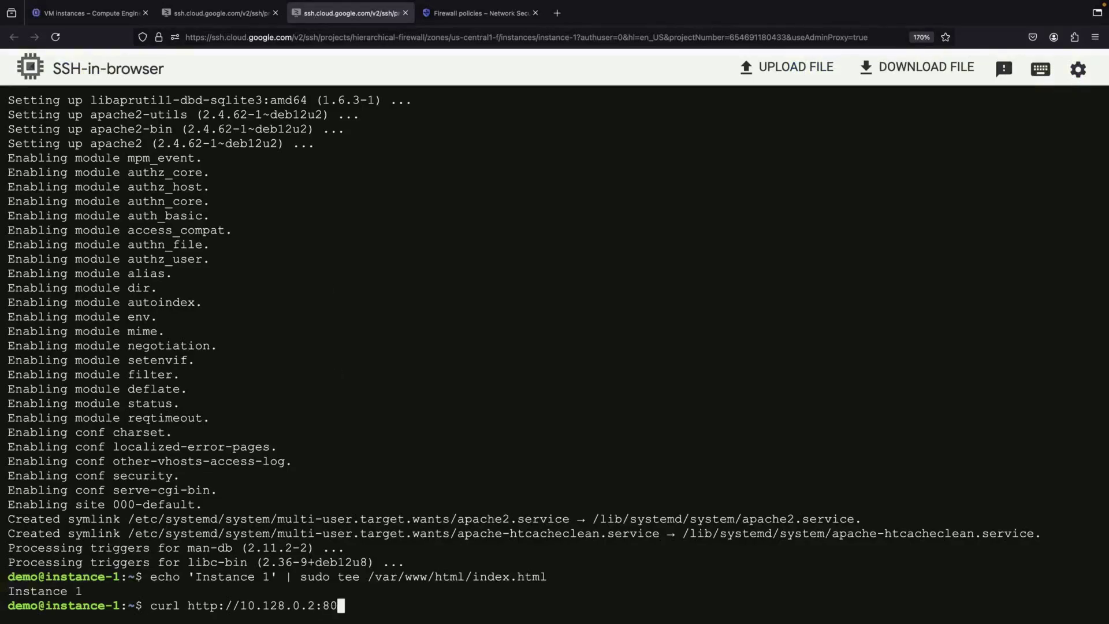
pyautogui.press('Return')
# Clear the terminals of the instance-1 and instance-0 SSH sessions.
pyautogui.write('clear')
pyautogui.press('Return')
pyautogui.click(221, 13)
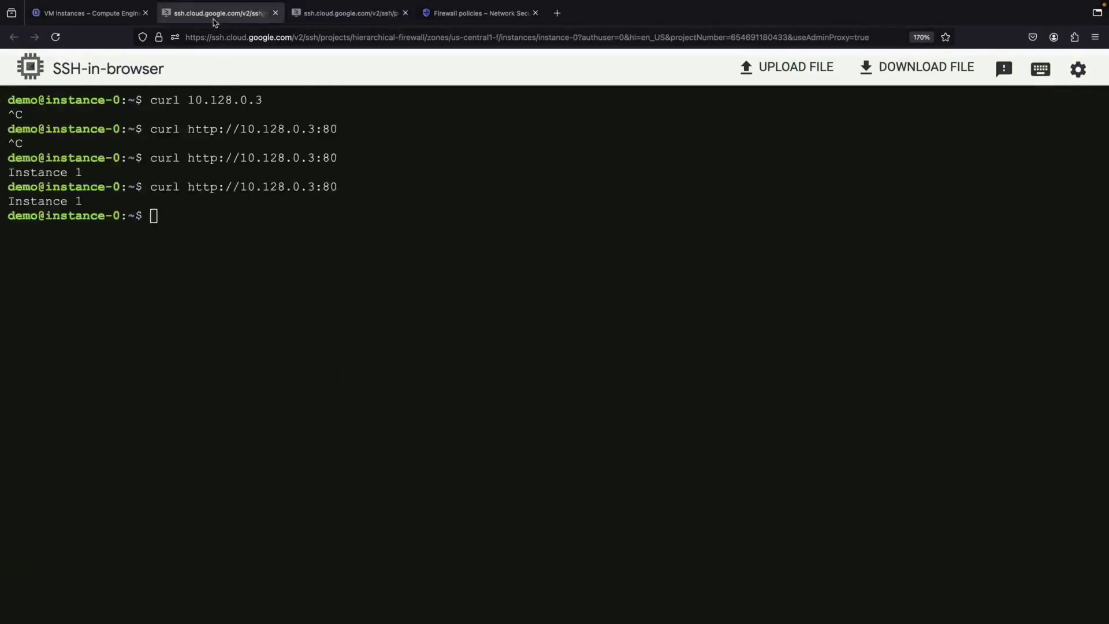
pyautogui.write('clear')
pyautogui.press('Return')
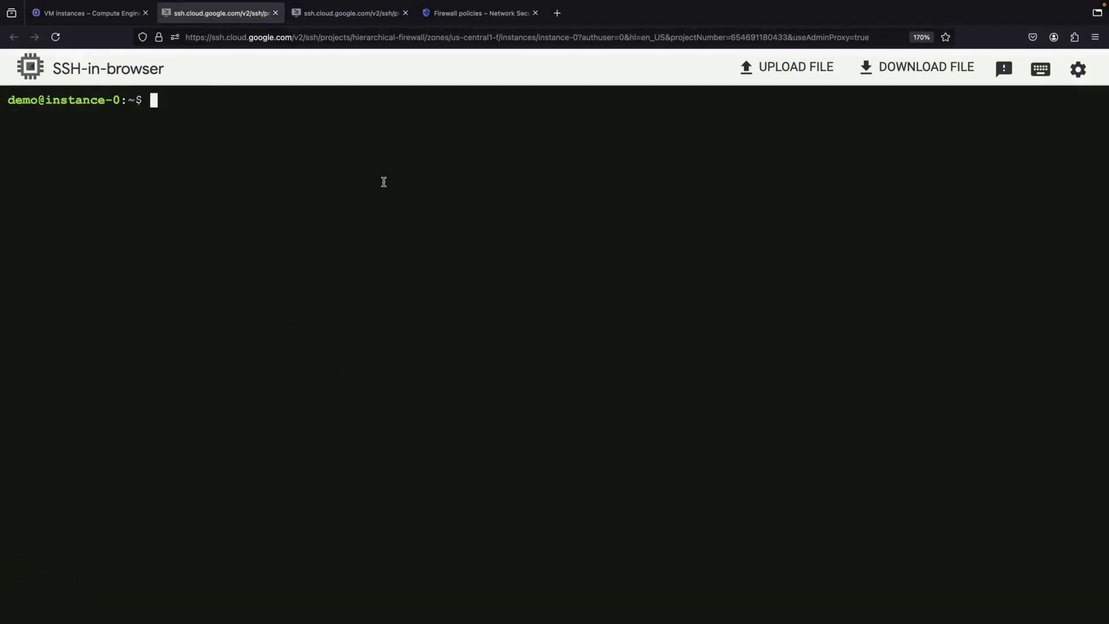
# Delete the allow-internal VPC firewall rule and confirm the deletion.
pyautogui.click(490, 16)
pyautogui.click(122, 390)
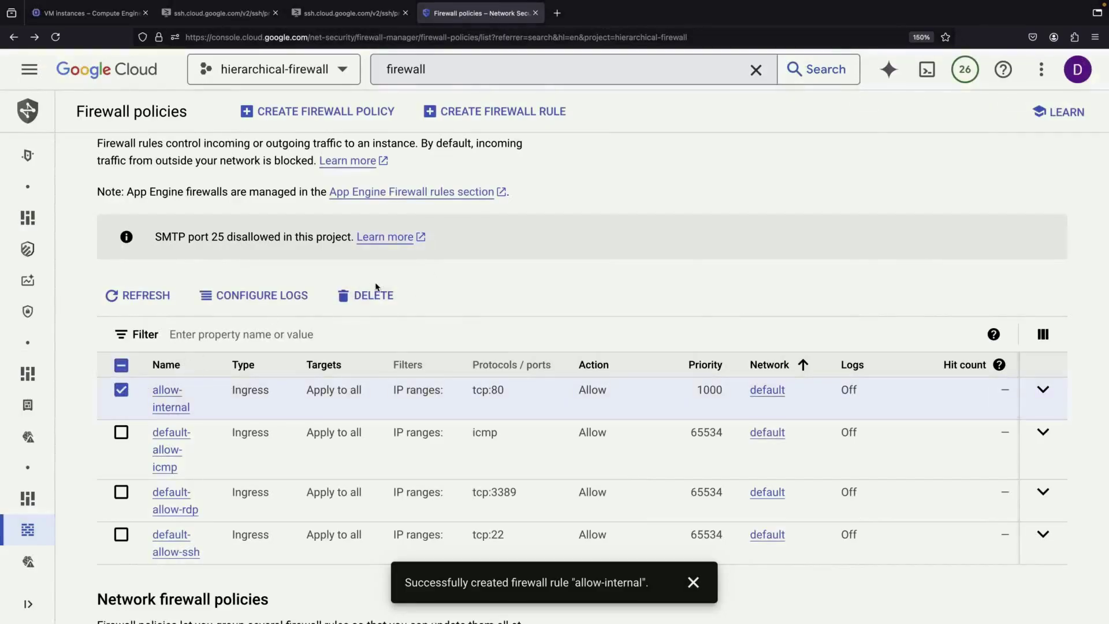
pyautogui.click(372, 296)
pyautogui.click(683, 391)
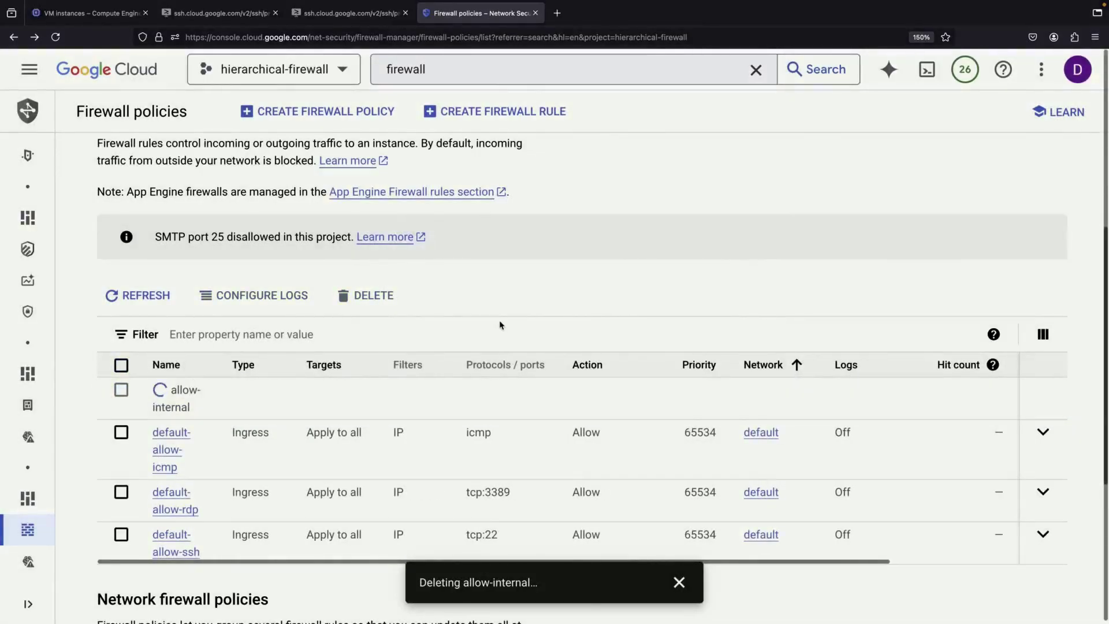
# Start a network firewall policy named allow-internal with Global deployment scope and continue to its rules.
pyautogui.click(333, 111)
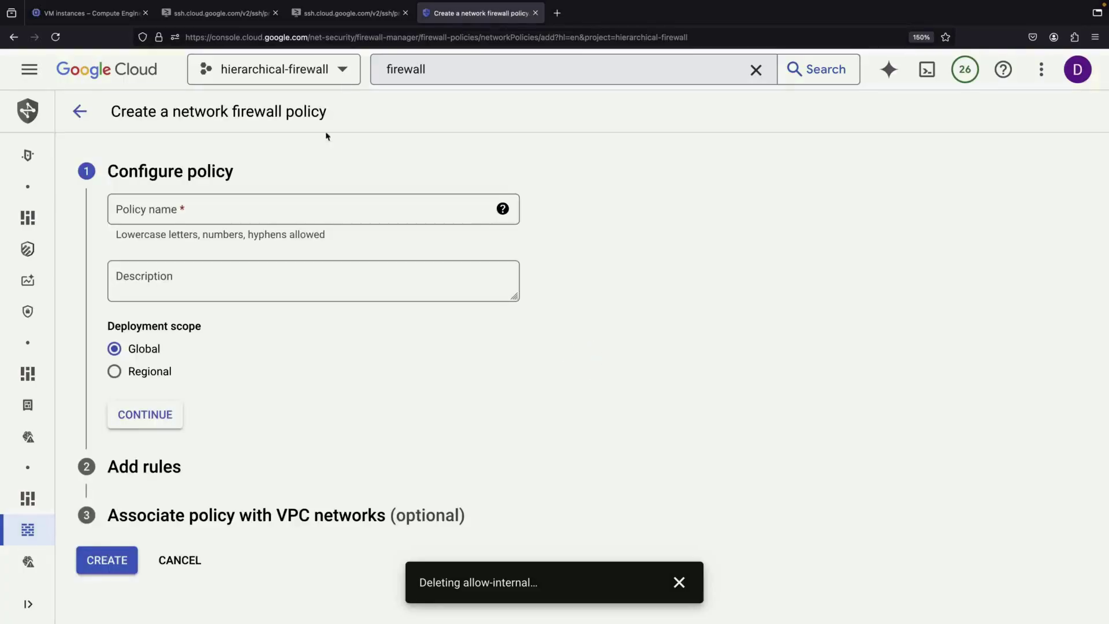
pyautogui.click(271, 208)
pyautogui.write('inter')
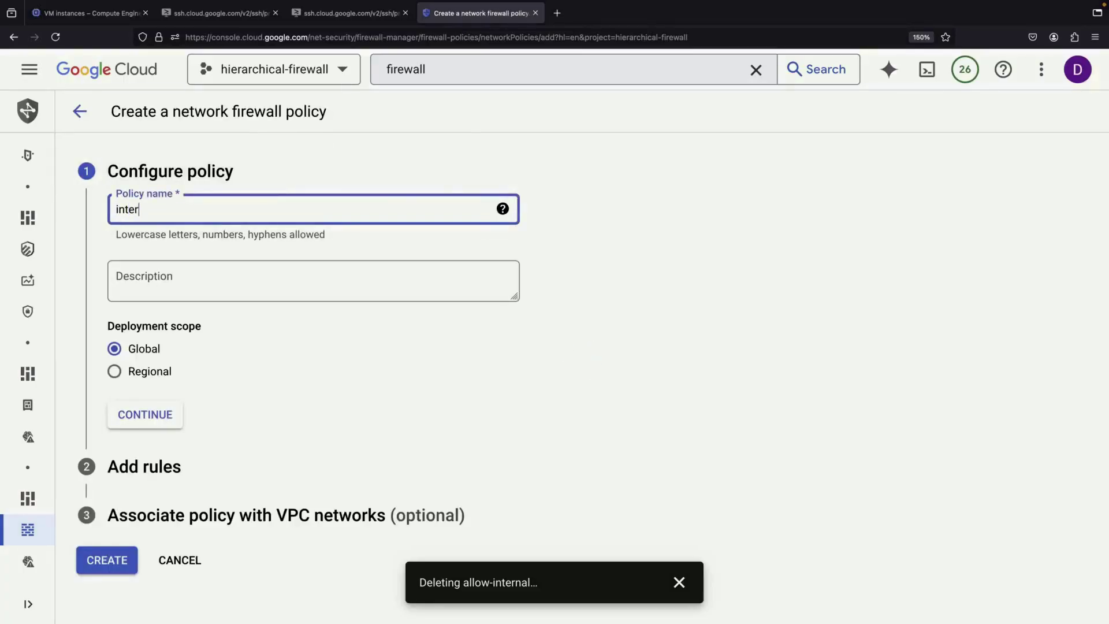
pyautogui.write('nal')
pyautogui.press('Home')
pyautogui.write('allow-')
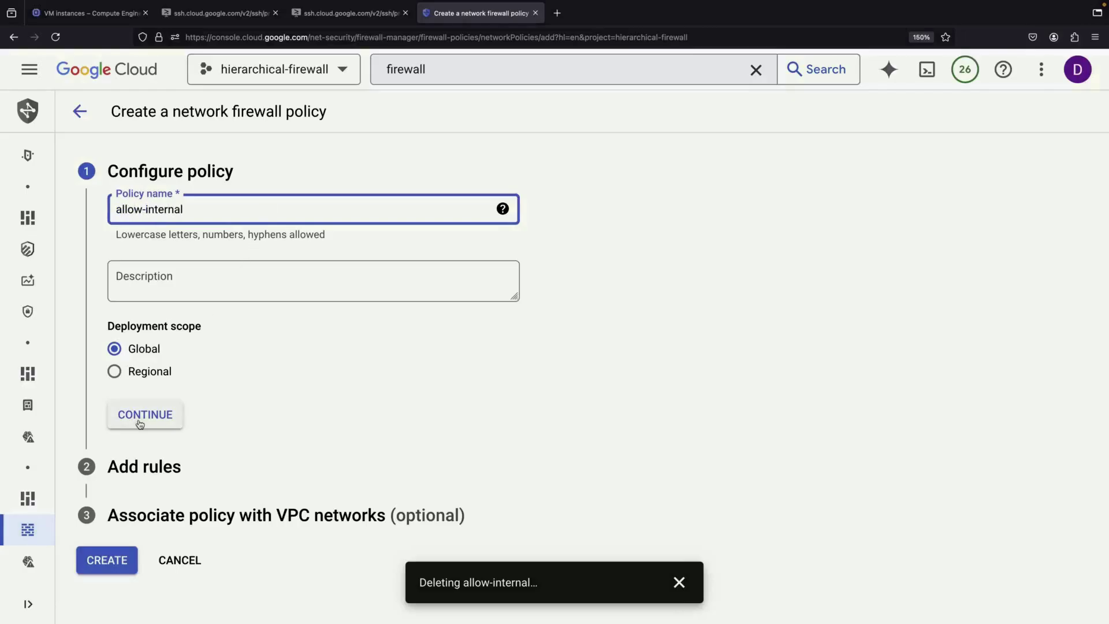
pyautogui.click(115, 372)
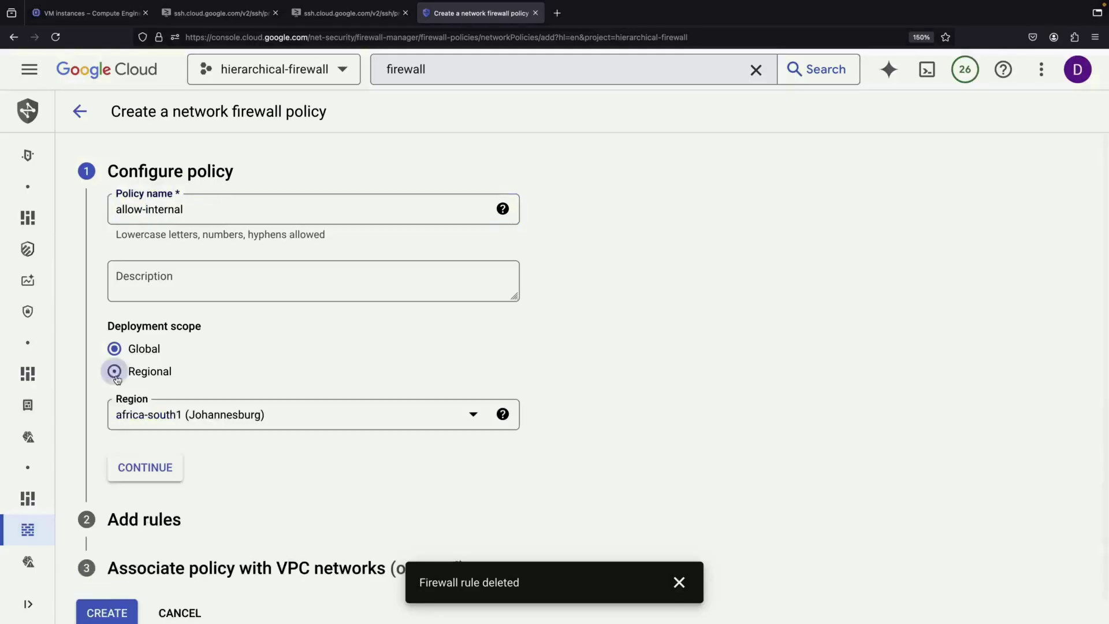
pyautogui.click(114, 352)
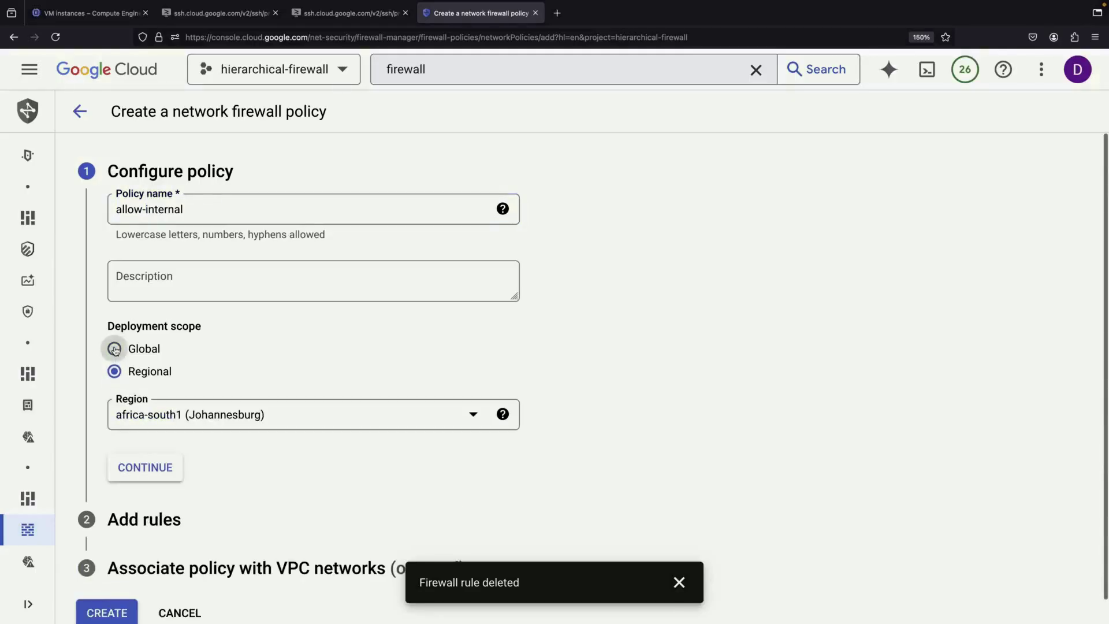
pyautogui.click(131, 414)
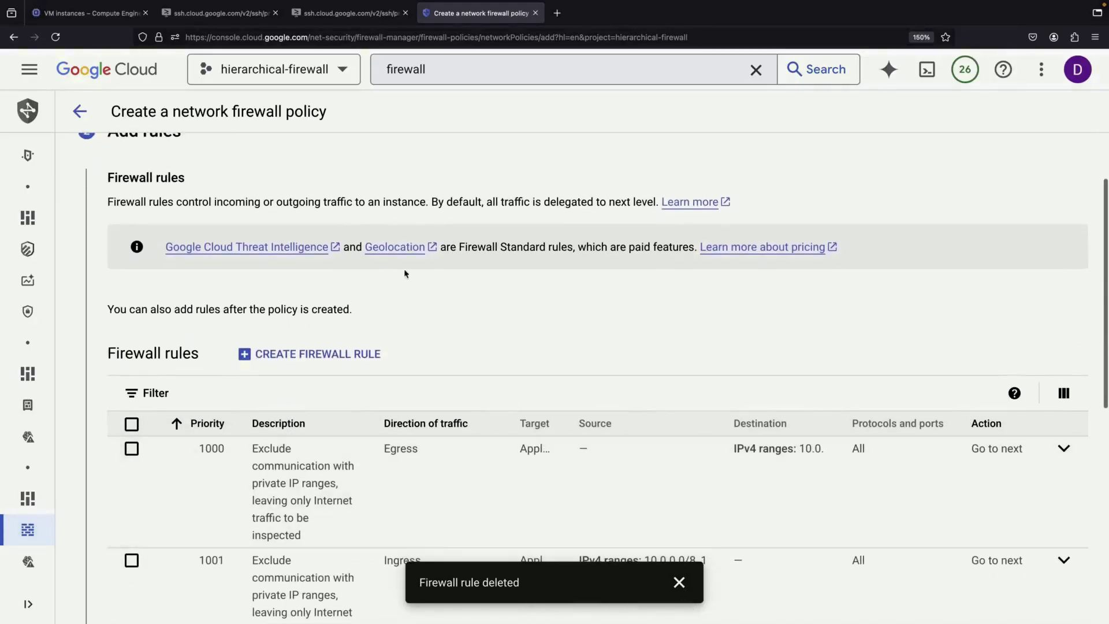
# Examine the policy's predefined firewall rules, expanding the priority 1000 and 1001 rules to read their full IP ranges.
pyautogui.scroll(-2, 467, 303)
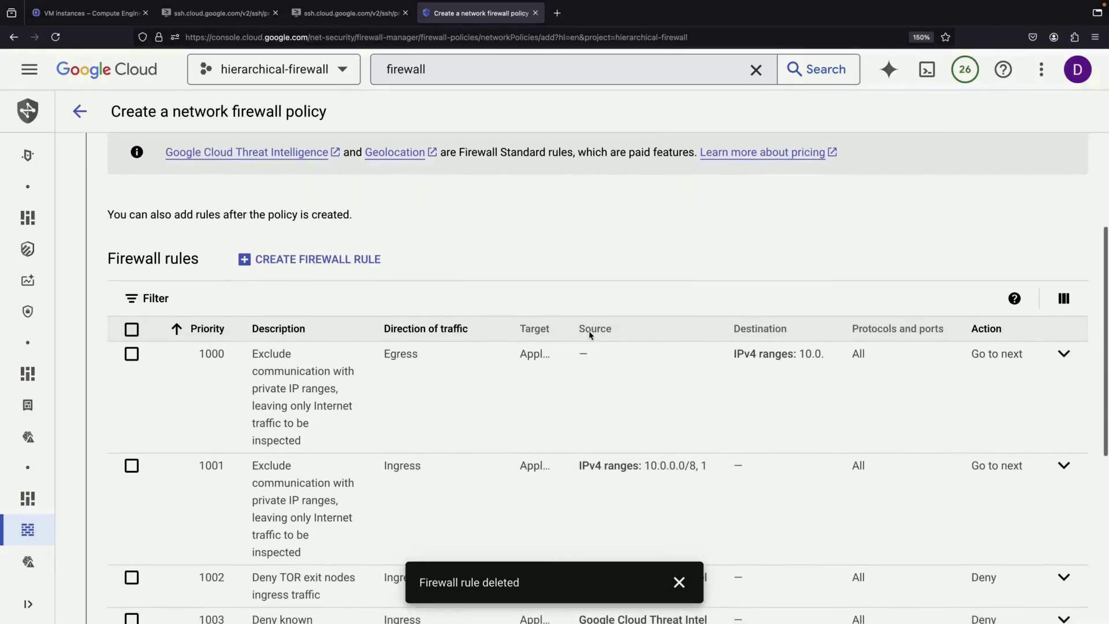
pyautogui.scroll(2, 581, 330)
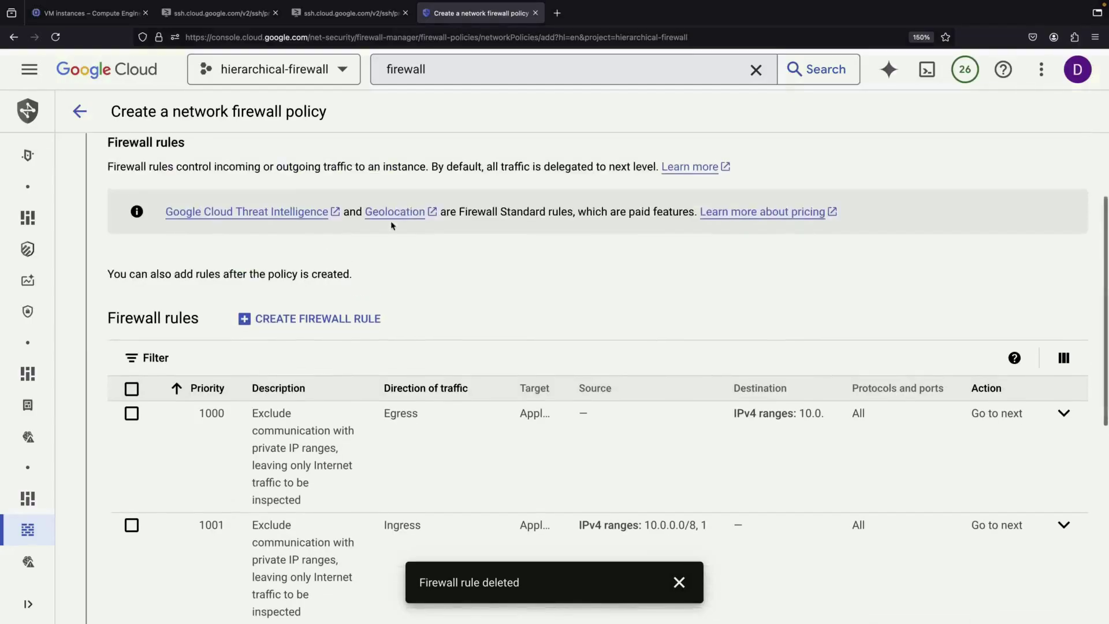
pyautogui.moveTo(181, 285); pyautogui.dragTo(311, 285)
pyautogui.click(432, 290)
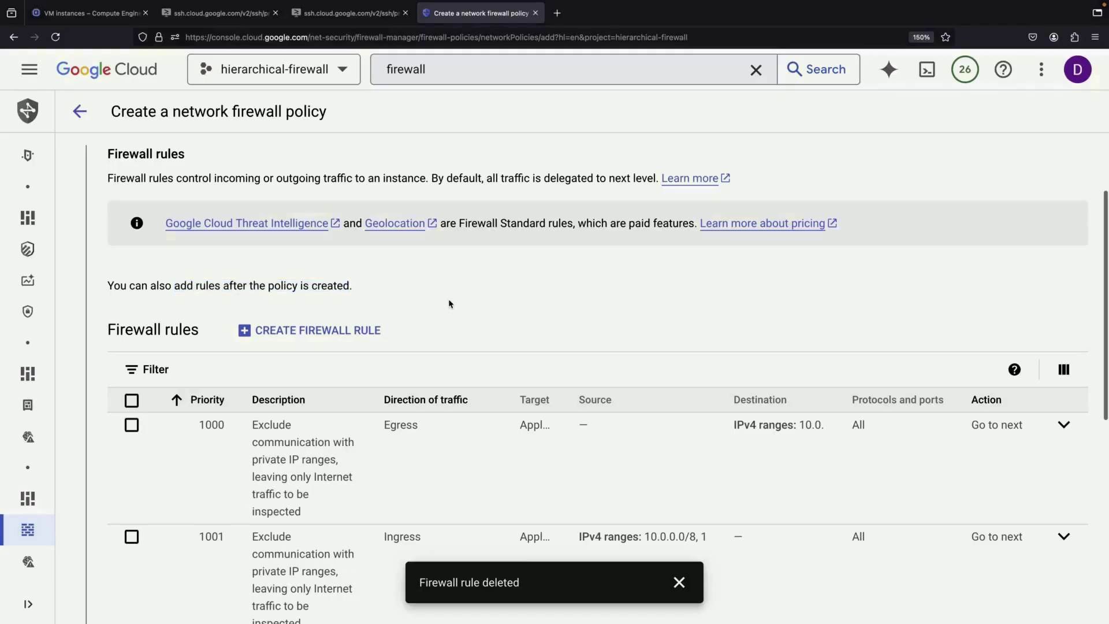
pyautogui.scroll(-3, 449, 304)
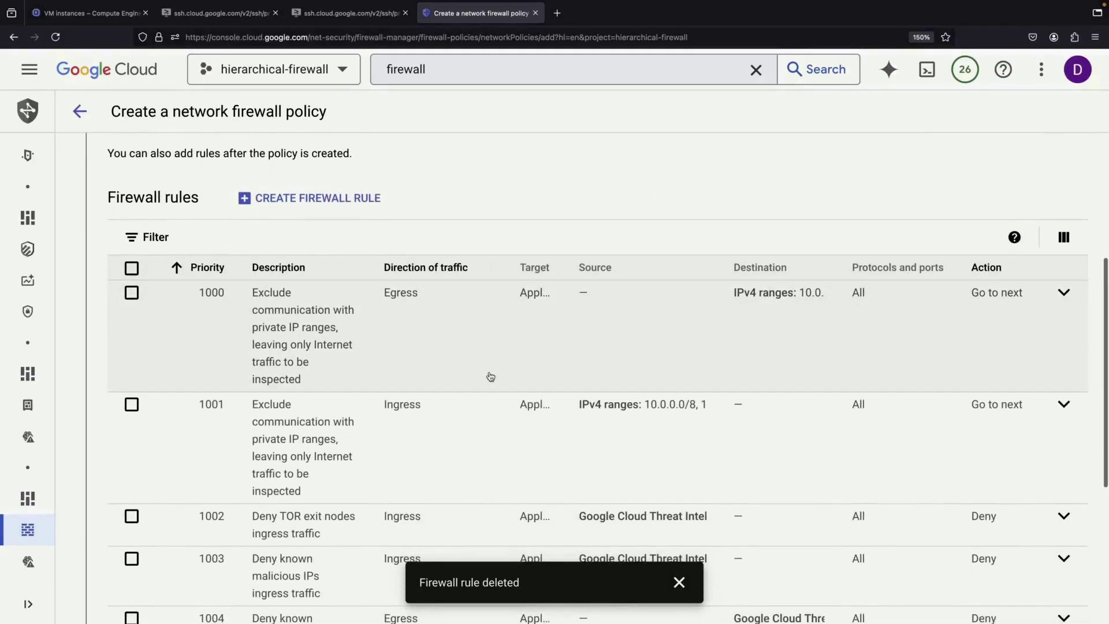
pyautogui.click(1066, 293)
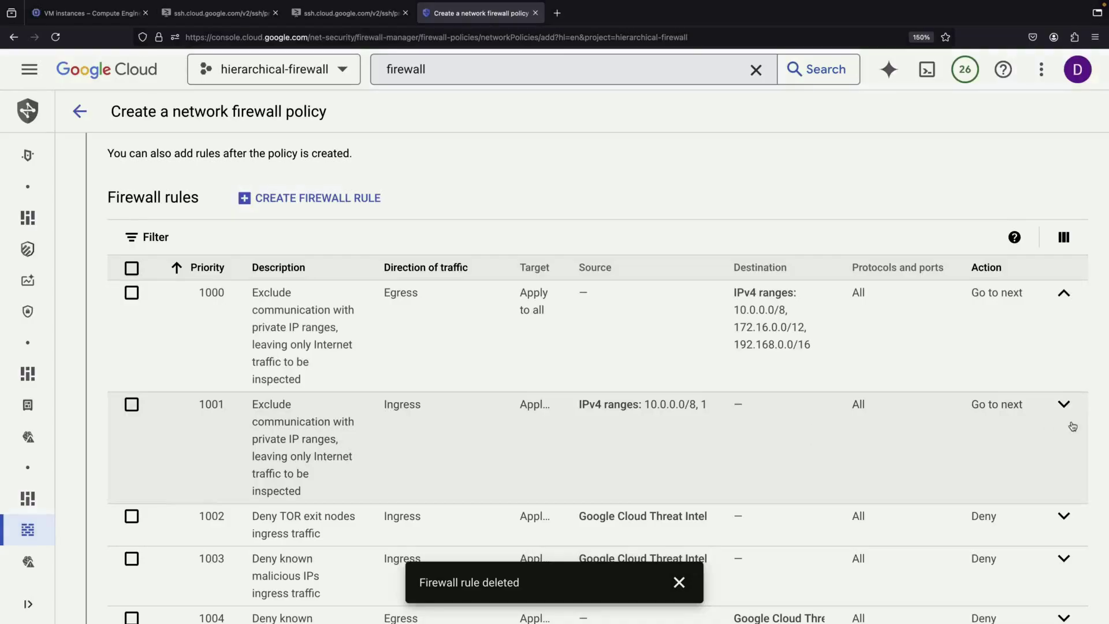
pyautogui.click(1064, 405)
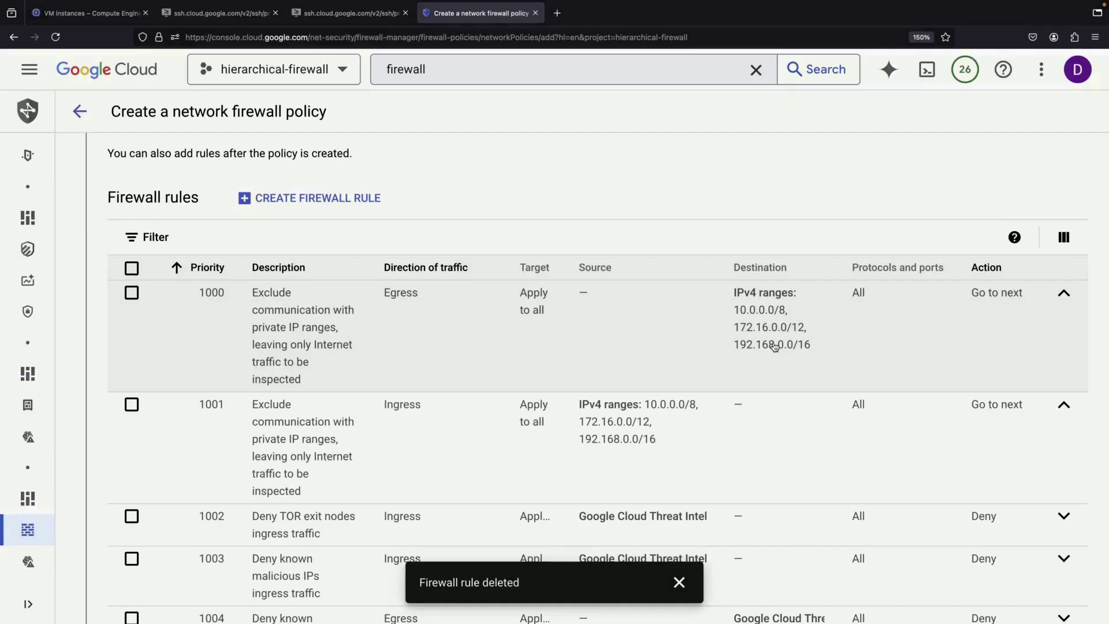
# Examine the predefined firewall rules in the policy, expanding the priority 1002 and 1003 rules to read their full sources.
pyautogui.scroll(-2, 774, 347)
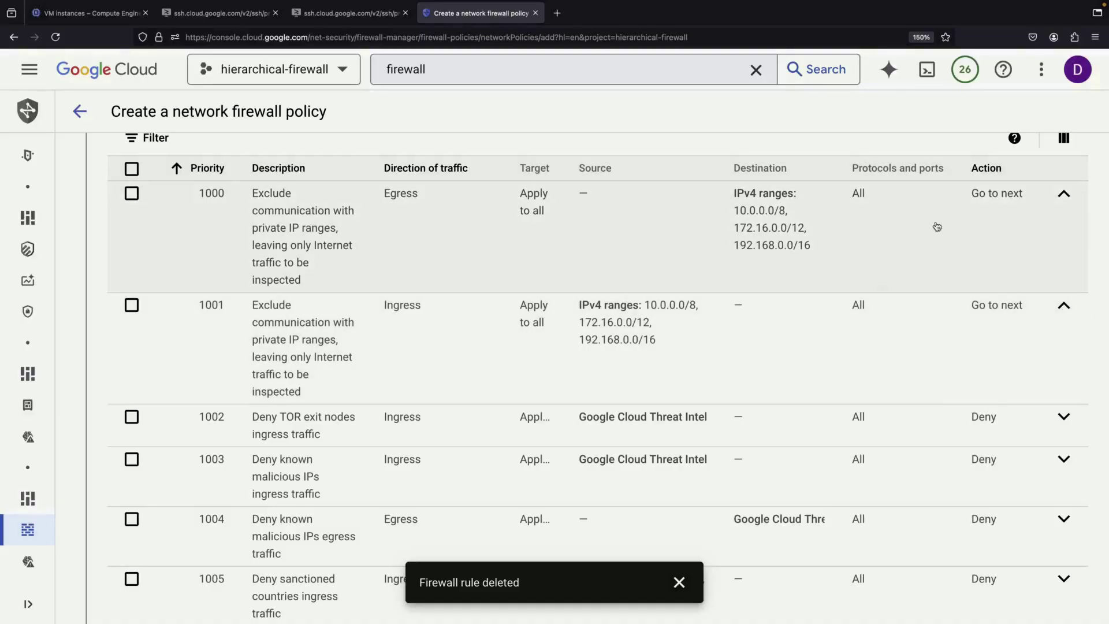
pyautogui.scroll(-1, 944, 317)
pyautogui.scroll(1, 944, 317)
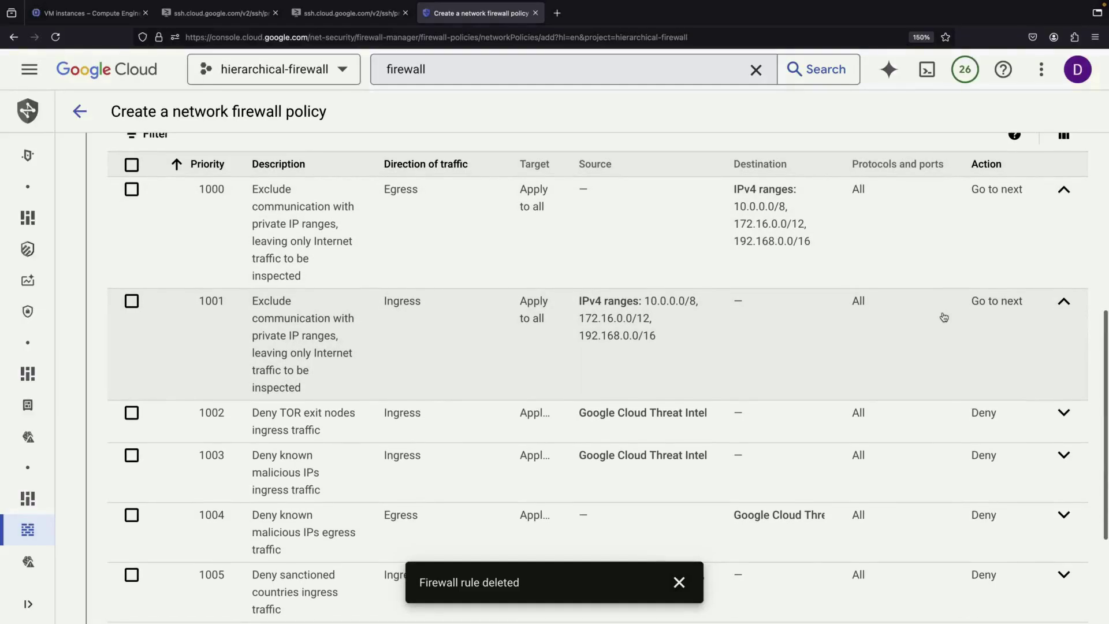
pyautogui.scroll(-1, 944, 317)
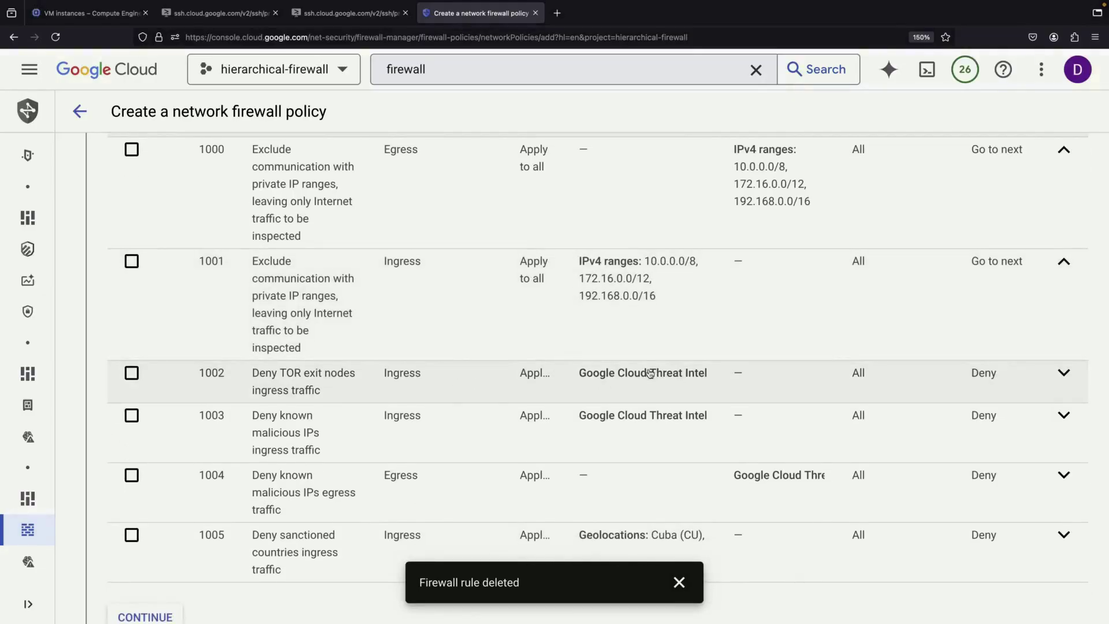
pyautogui.scroll(2, 636, 376)
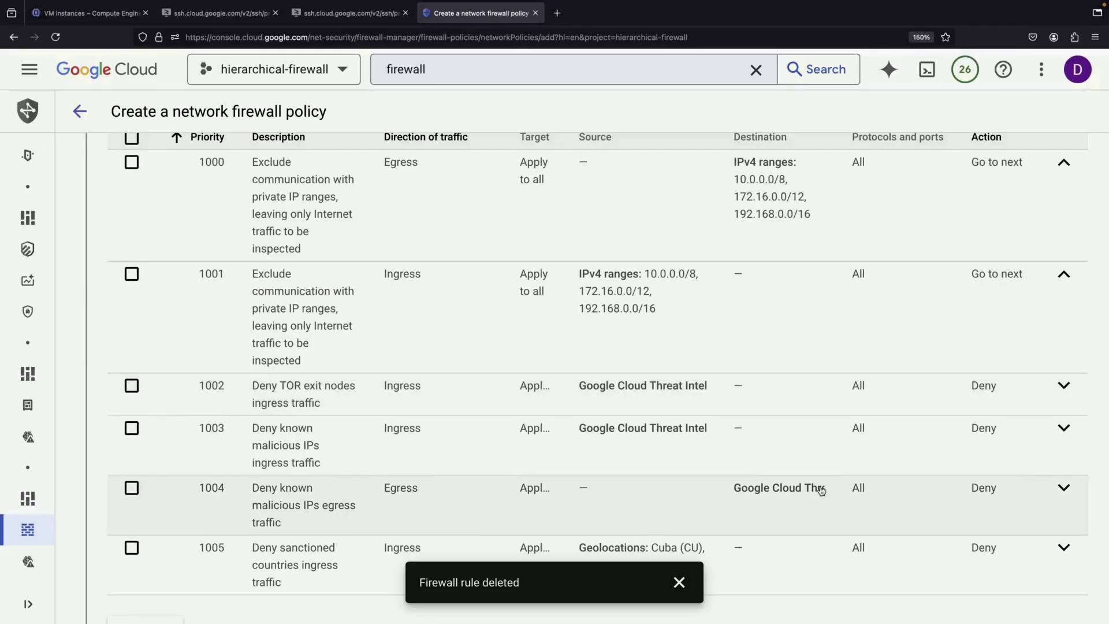
pyautogui.click(1065, 387)
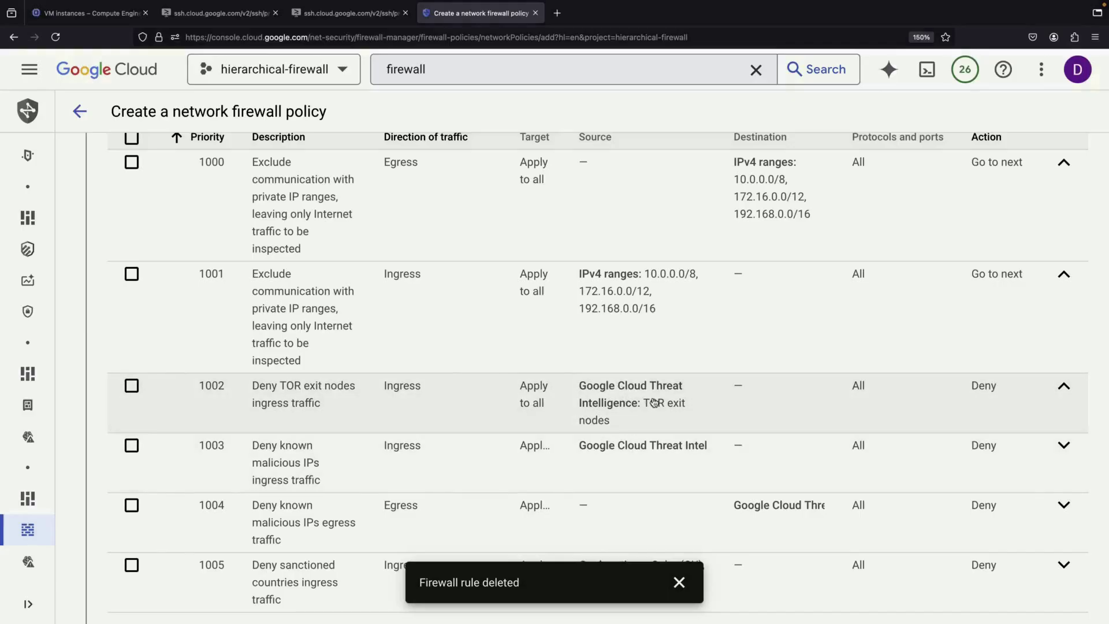
pyautogui.click(1064, 445)
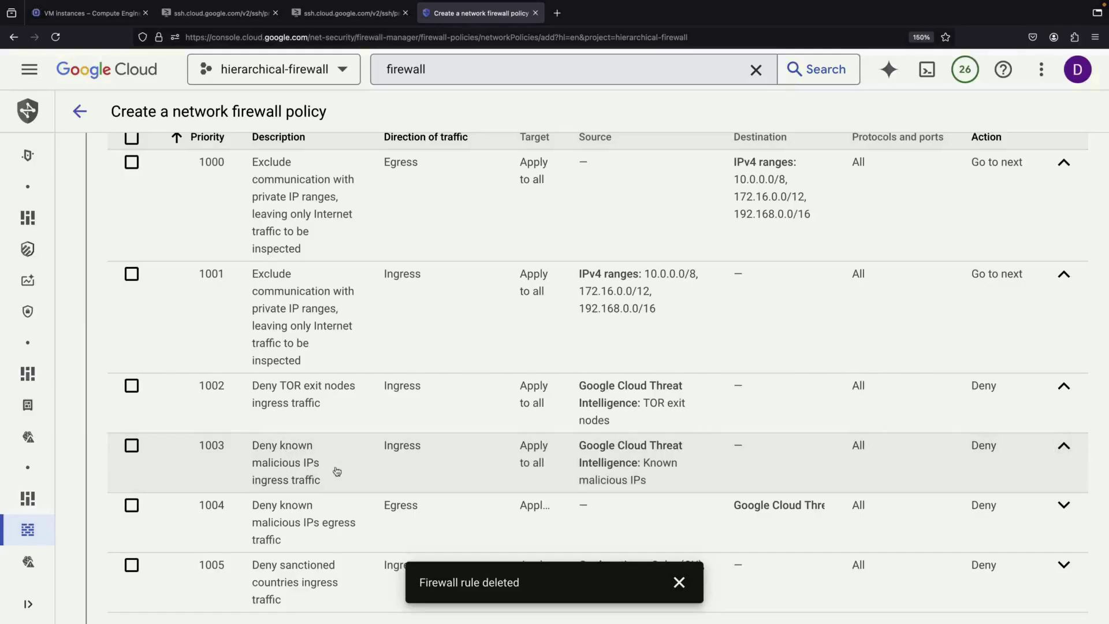
pyautogui.scroll(-1, 573, 467)
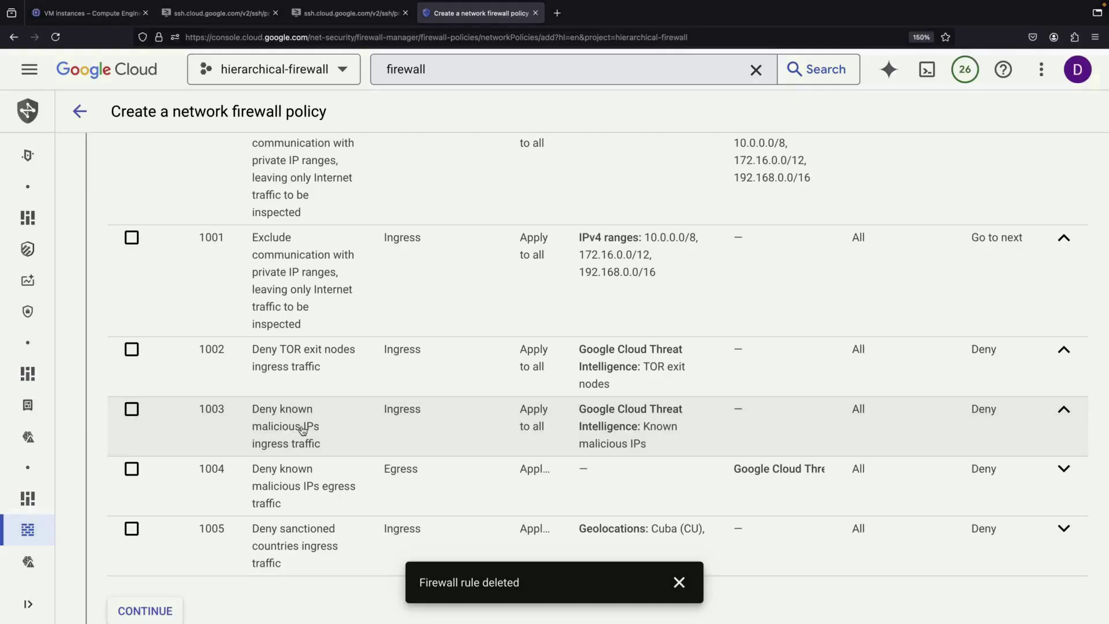
# Expand the priority 1004 and 1005 rules to read their full destination and geolocation entries.
pyautogui.scroll(-2, 301, 429)
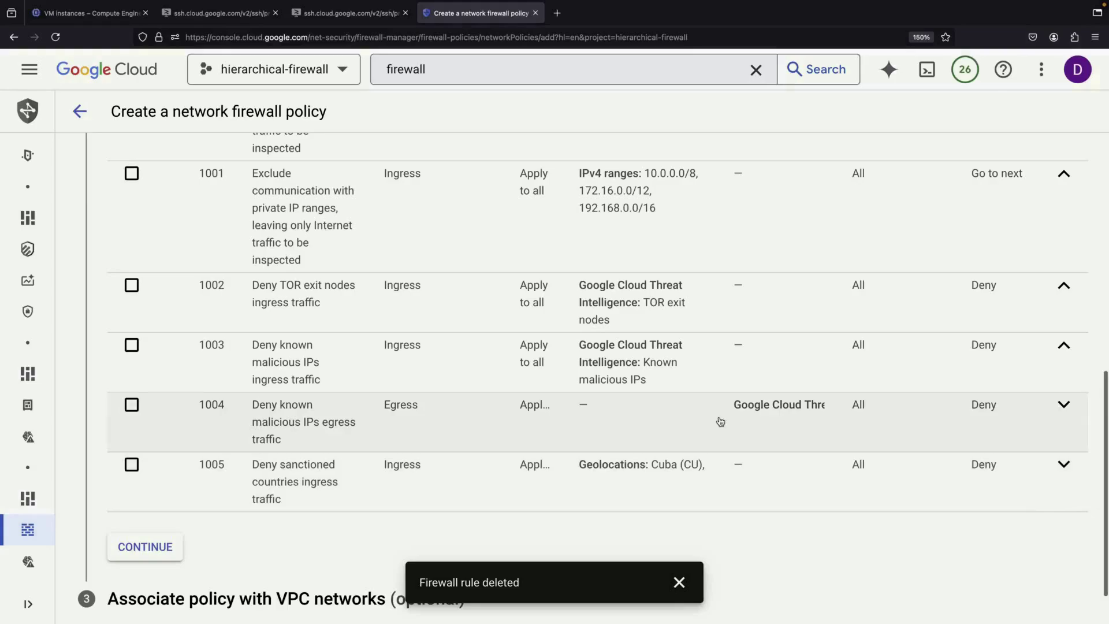
pyautogui.click(1065, 404)
pyautogui.scroll(-1, 627, 448)
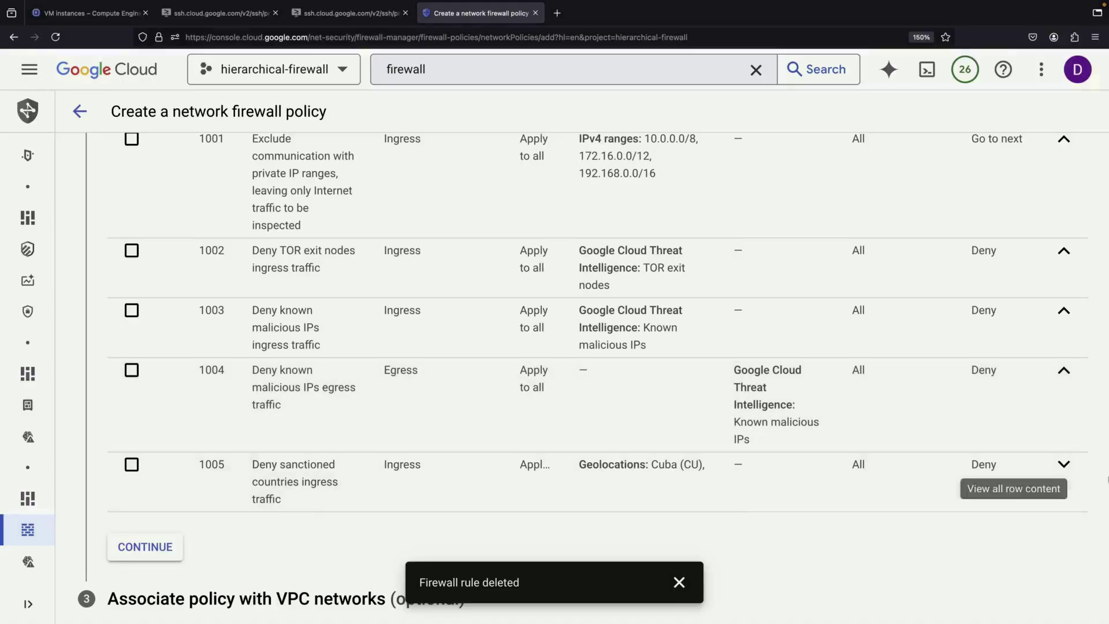
pyautogui.click(1063, 464)
pyautogui.scroll(-1, 721, 437)
pyautogui.scroll(-1, 719, 436)
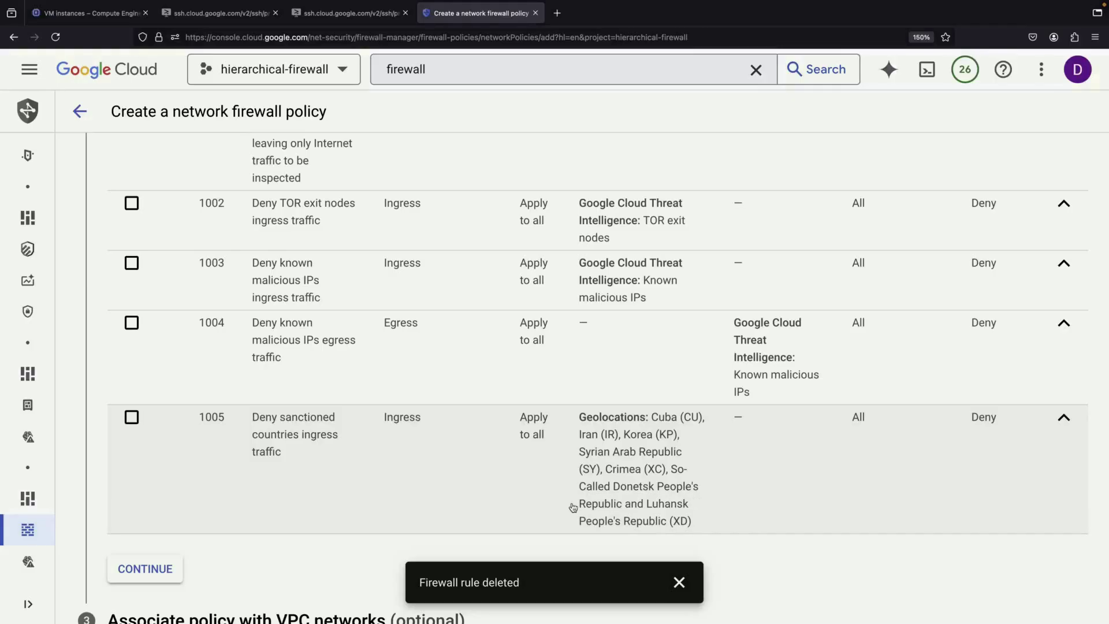
pyautogui.scroll(-2, 720, 573)
pyautogui.scroll(8, 684, 425)
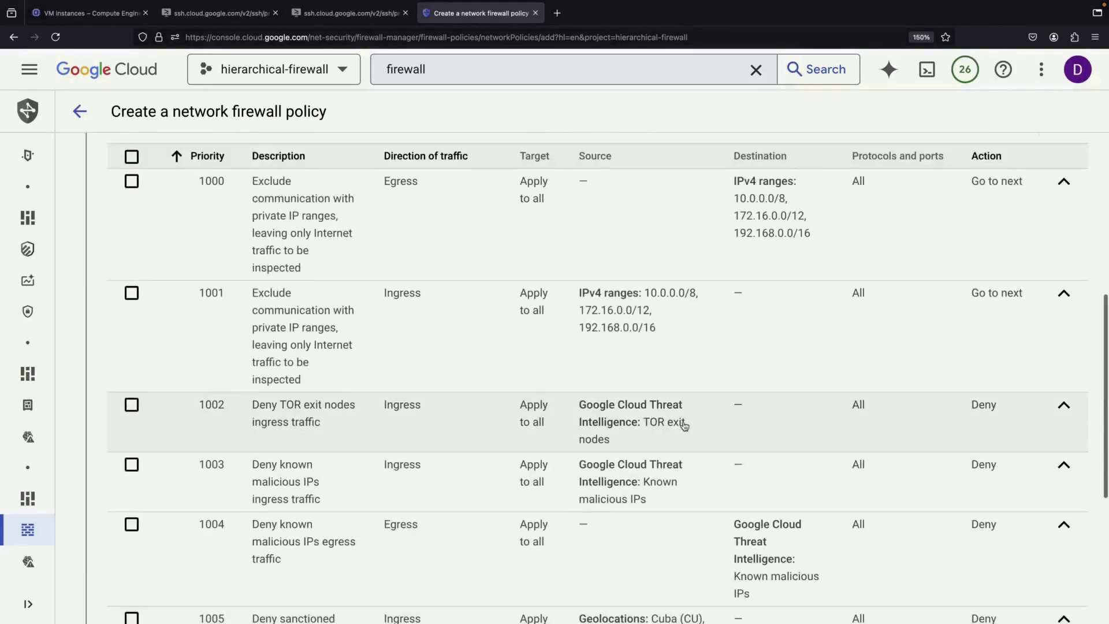
# Select all the predefined firewall rules and continue to the VPC network association stage.
pyautogui.scroll(2, 684, 426)
pyautogui.click(131, 219)
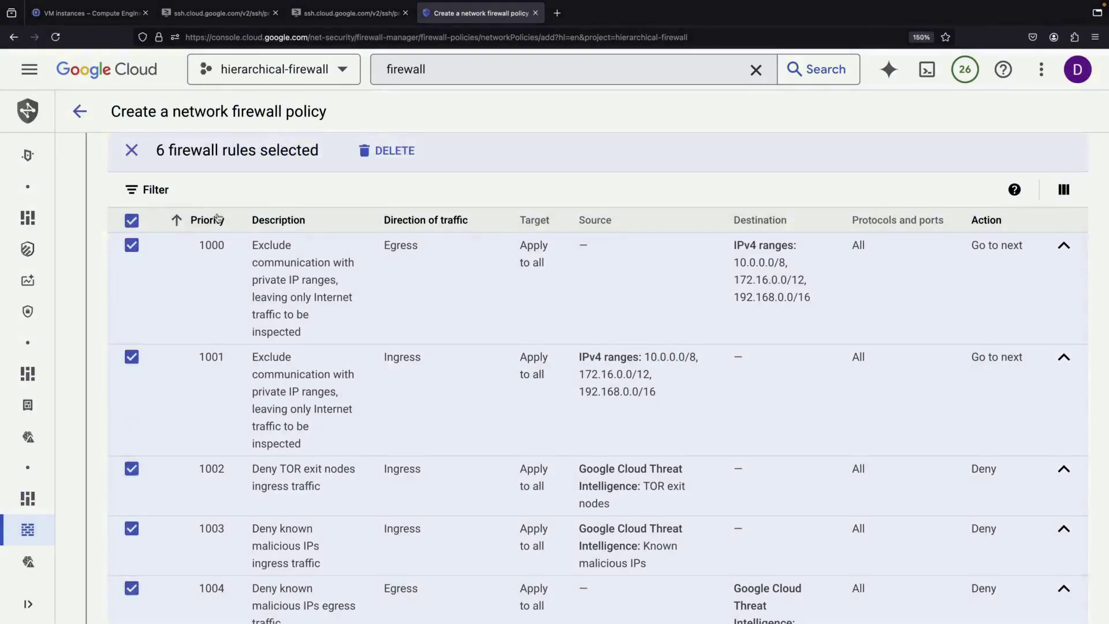
pyautogui.scroll(2, 90, 346)
pyautogui.scroll(-5, 233, 447)
pyautogui.scroll(5, 233, 446)
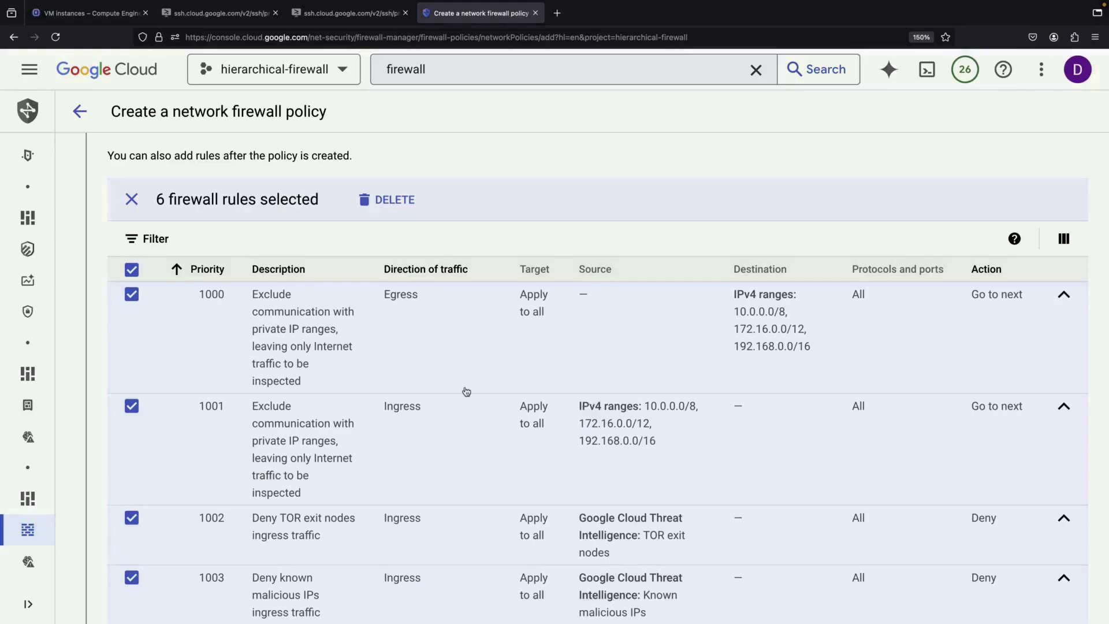
pyautogui.scroll(-9, 494, 396)
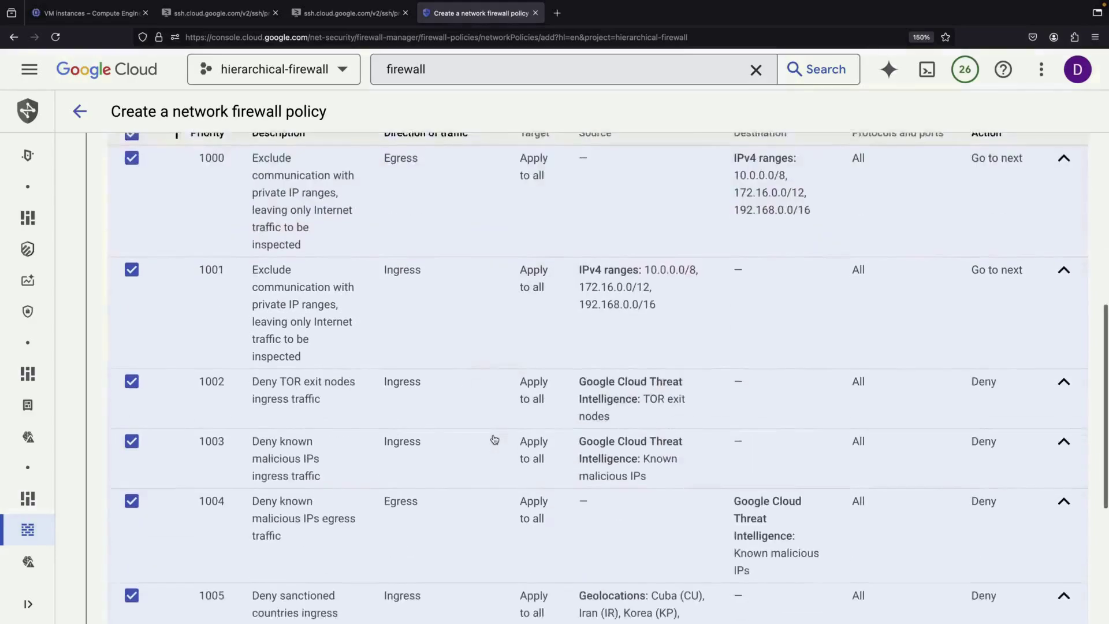
pyautogui.click(142, 492)
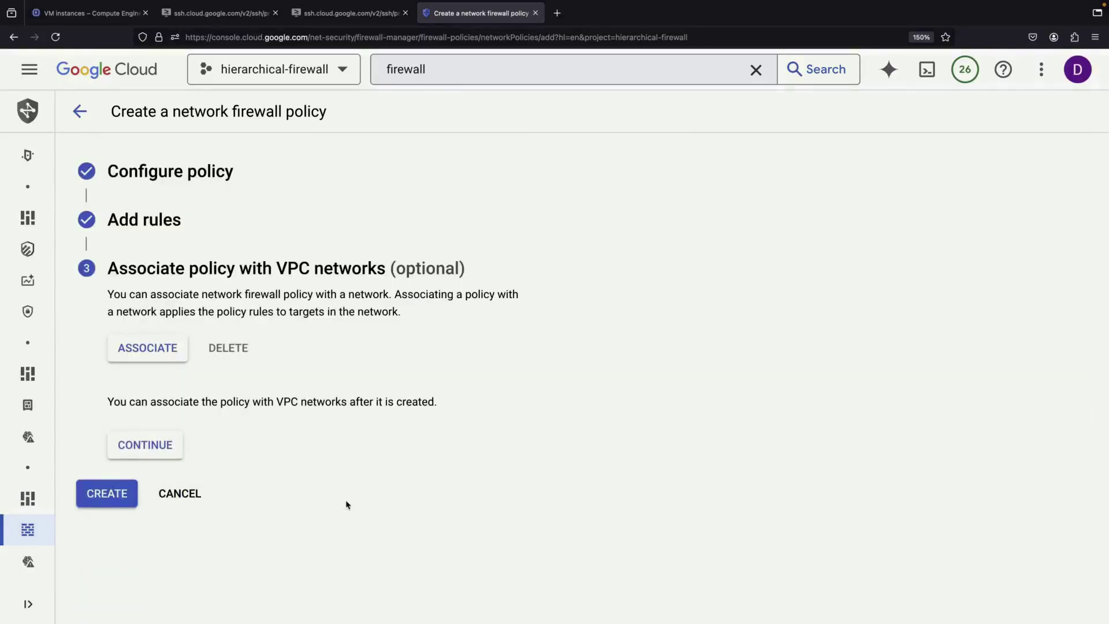
# Associate the policy with the default VPC network and create the policy.
pyautogui.click(155, 349)
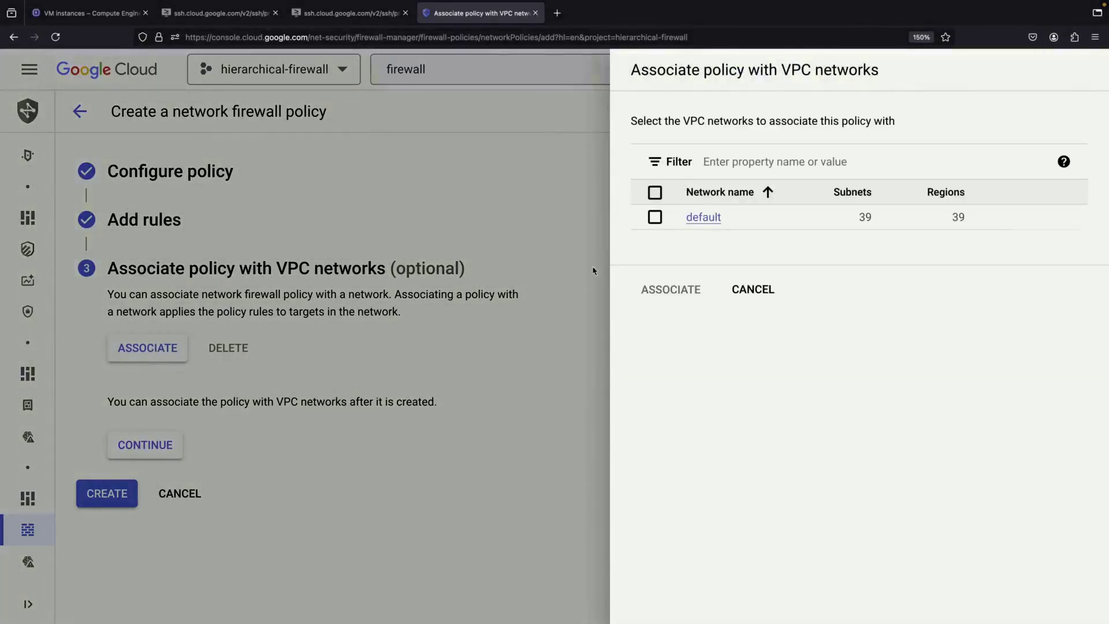
pyautogui.click(654, 218)
pyautogui.click(651, 283)
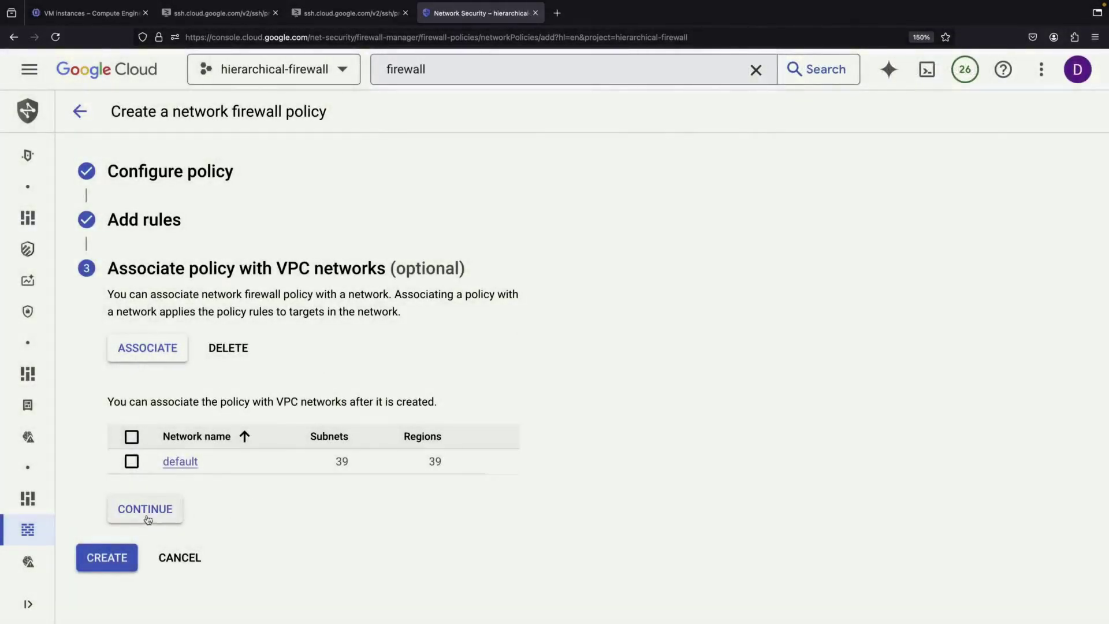
pyautogui.click(148, 516)
pyautogui.click(112, 313)
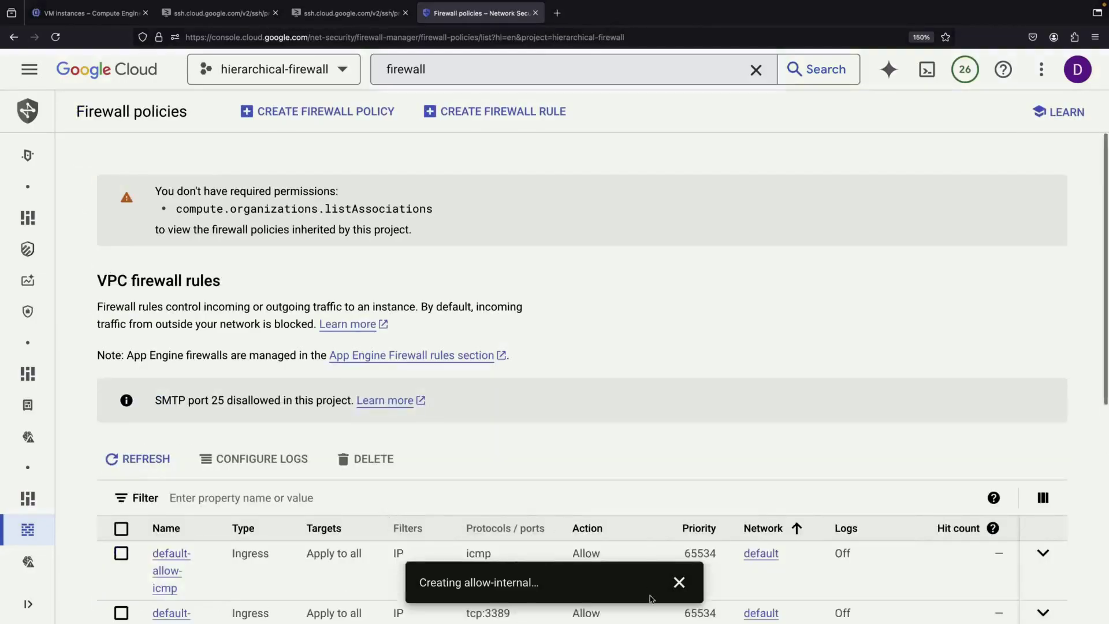
pyautogui.scroll(-5, 574, 466)
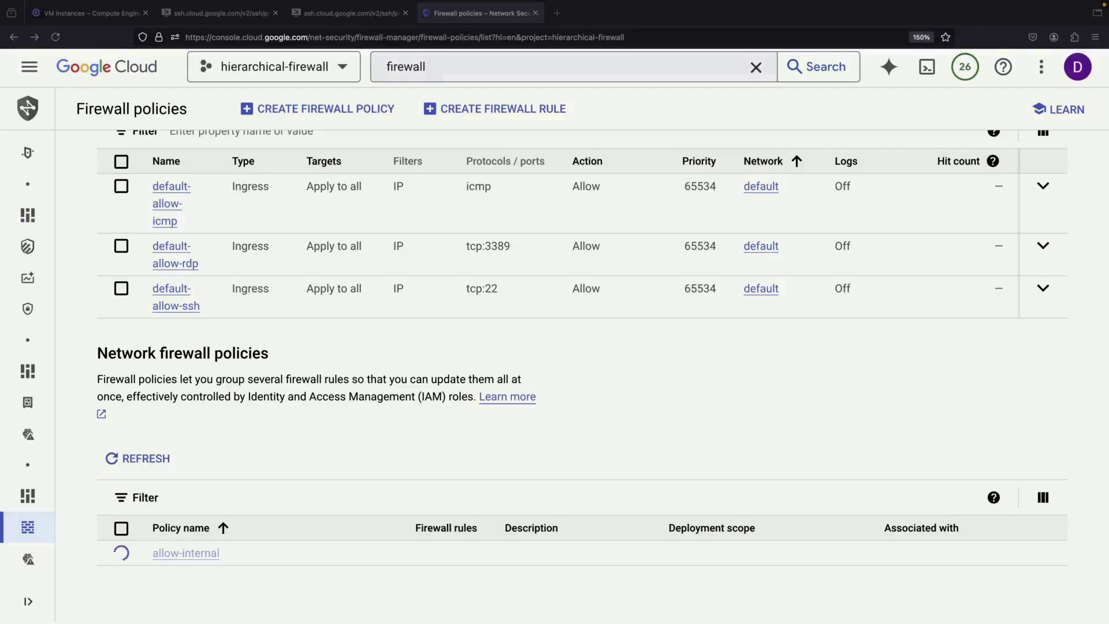
pyautogui.click(678, 582)
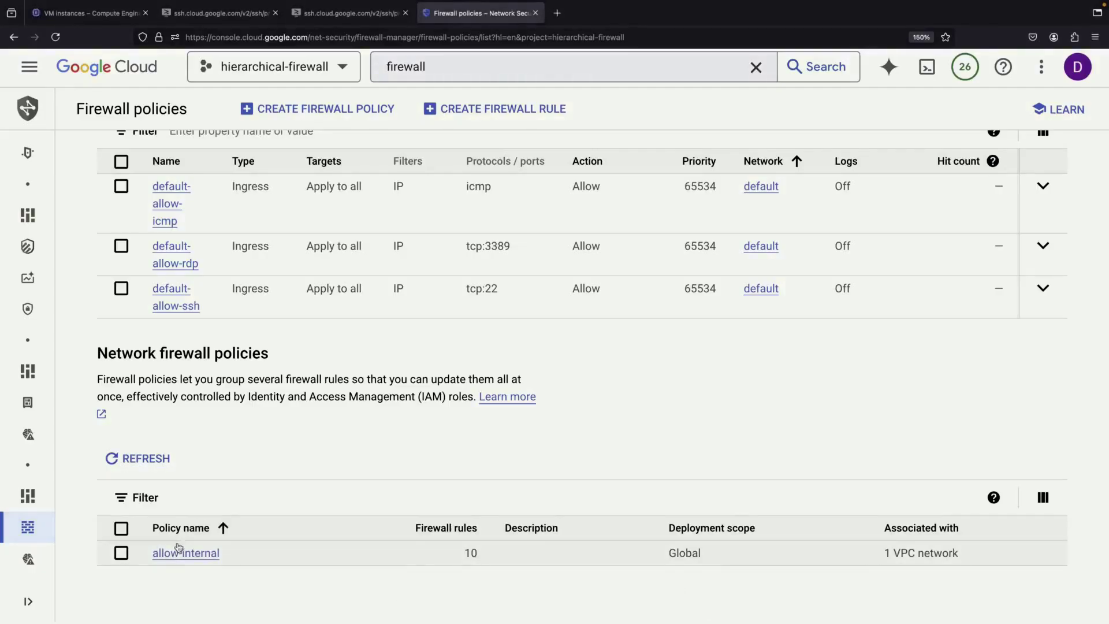
# Open the allow-internal policy's details and expand its priority 1001 rule to review the source IP ranges.
pyautogui.click(176, 554)
pyautogui.scroll(-8, 196, 539)
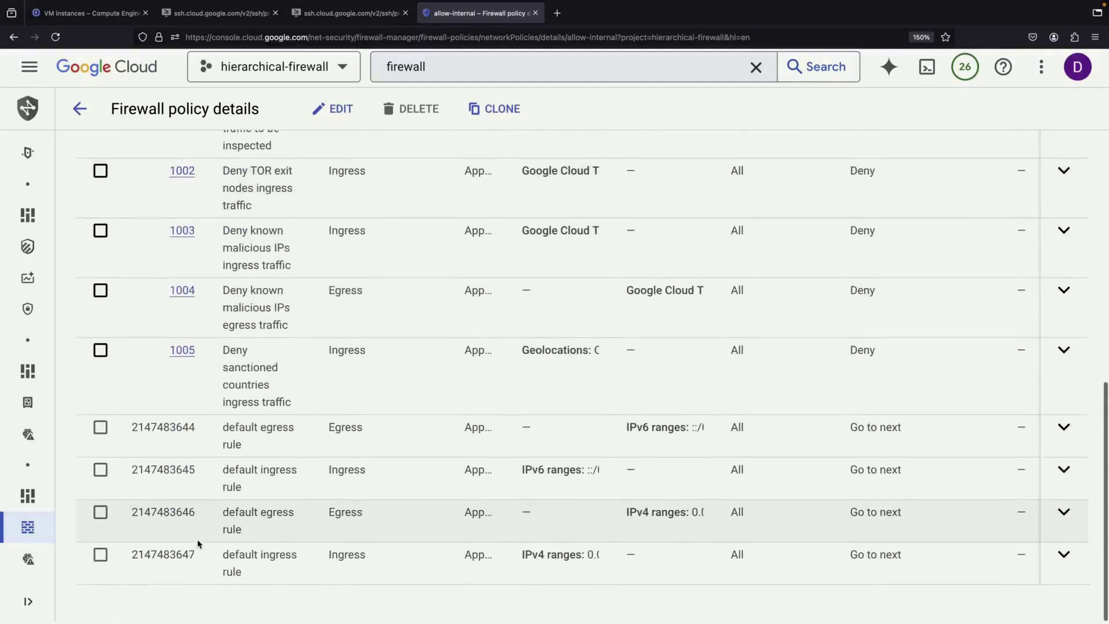
pyautogui.scroll(3, 332, 297)
pyautogui.scroll(3, 332, 298)
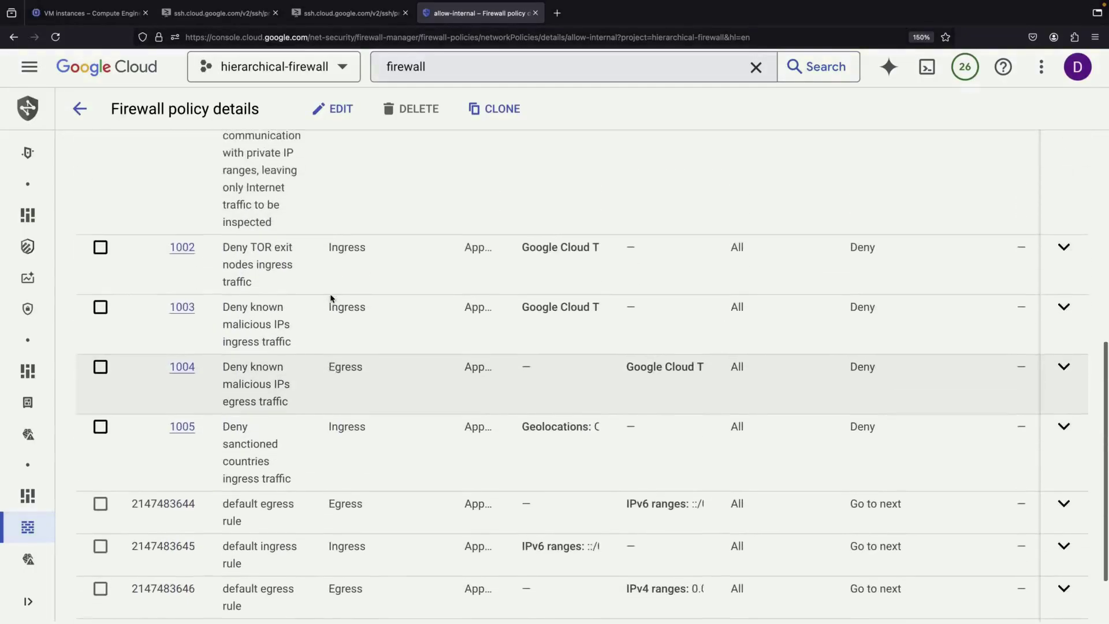
pyautogui.scroll(5, 330, 297)
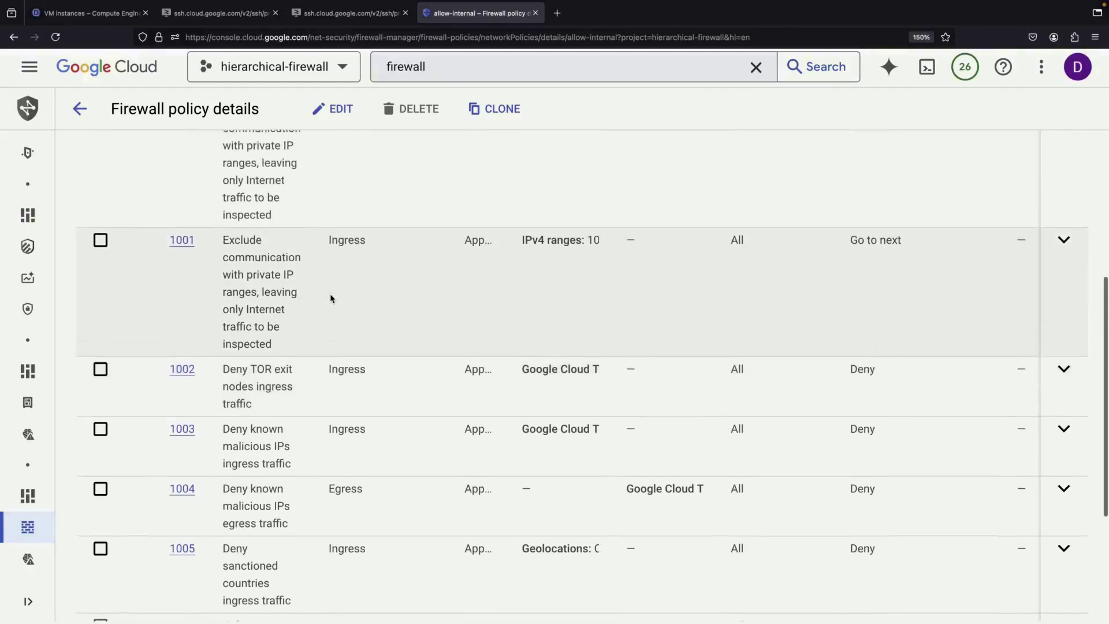
pyautogui.click(1063, 284)
pyautogui.scroll(-4, 1063, 287)
pyautogui.scroll(2, 462, 459)
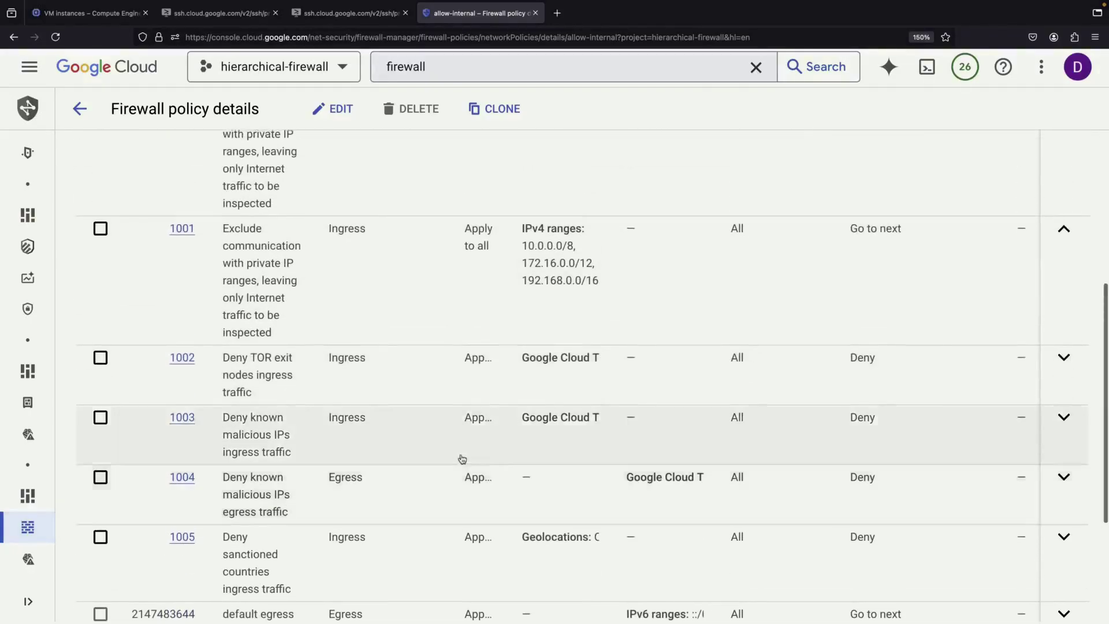
pyautogui.scroll(-6, 404, 486)
pyautogui.click(1064, 433)
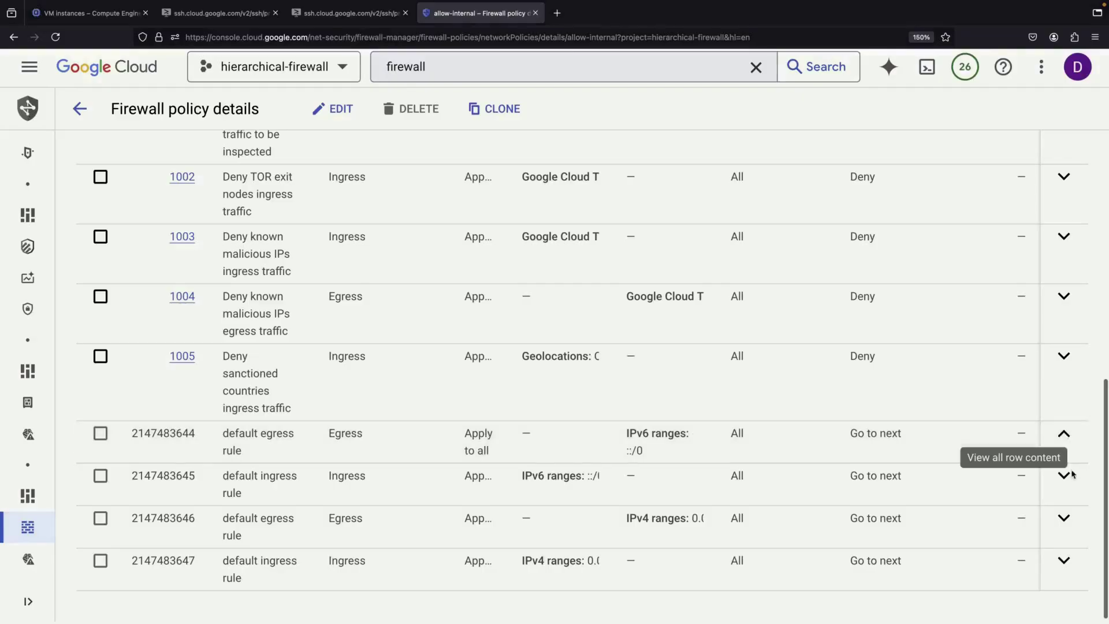
pyautogui.click(1064, 476)
pyautogui.click(1064, 519)
pyautogui.click(1064, 561)
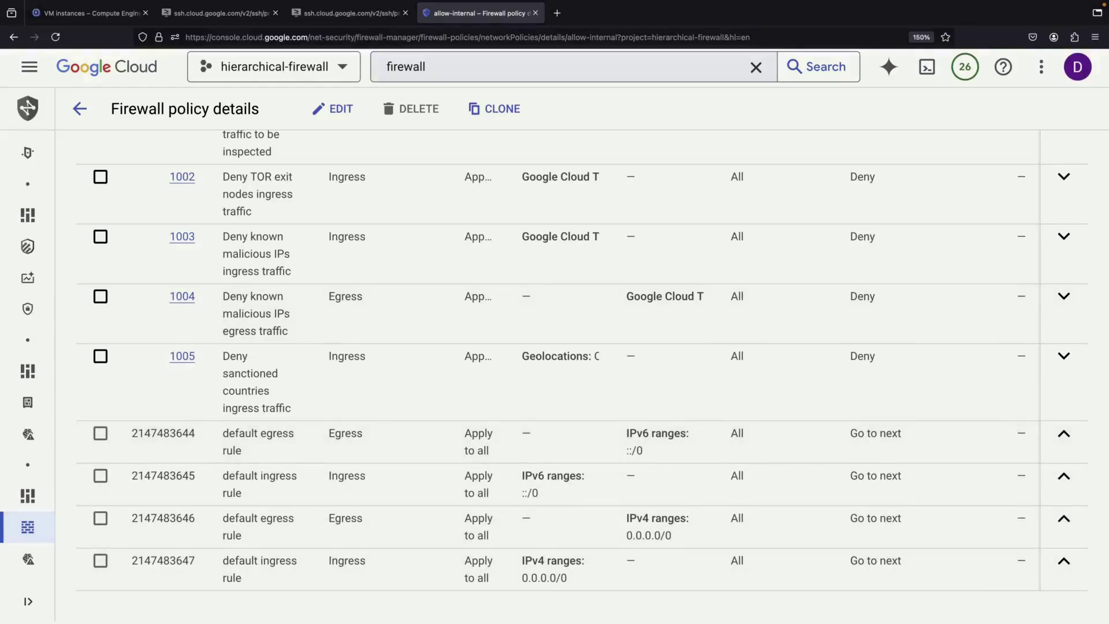
pyautogui.scroll(-1, 519, 346)
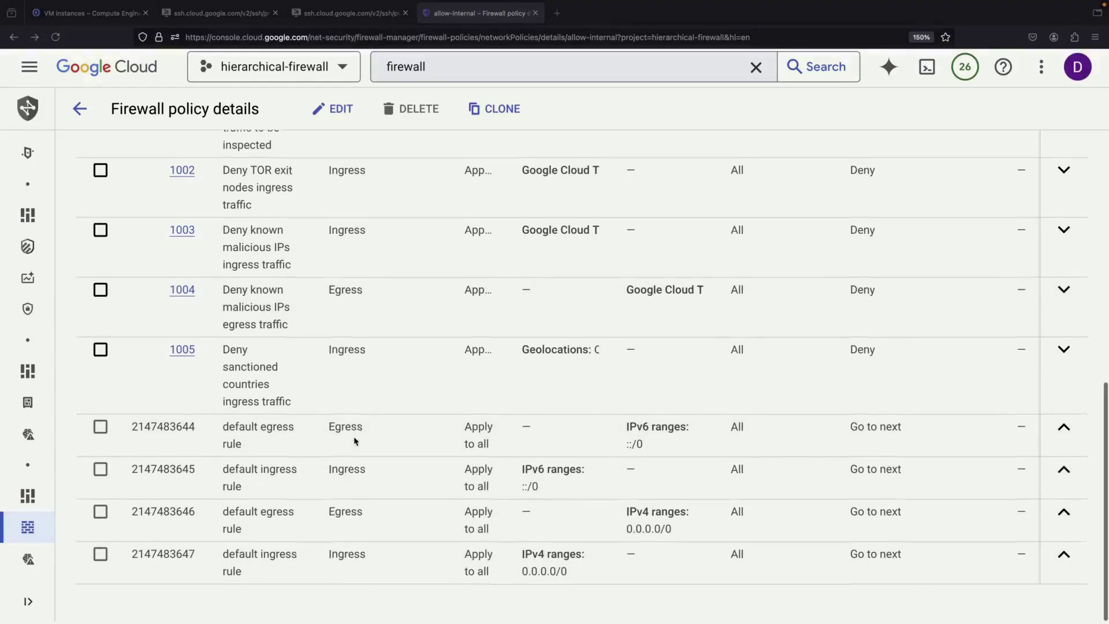
# Start a curl command in the instance-0 SSH session, and check the allow-internal entry in the firewall policies list before reopening its details.
pyautogui.click(215, 12)
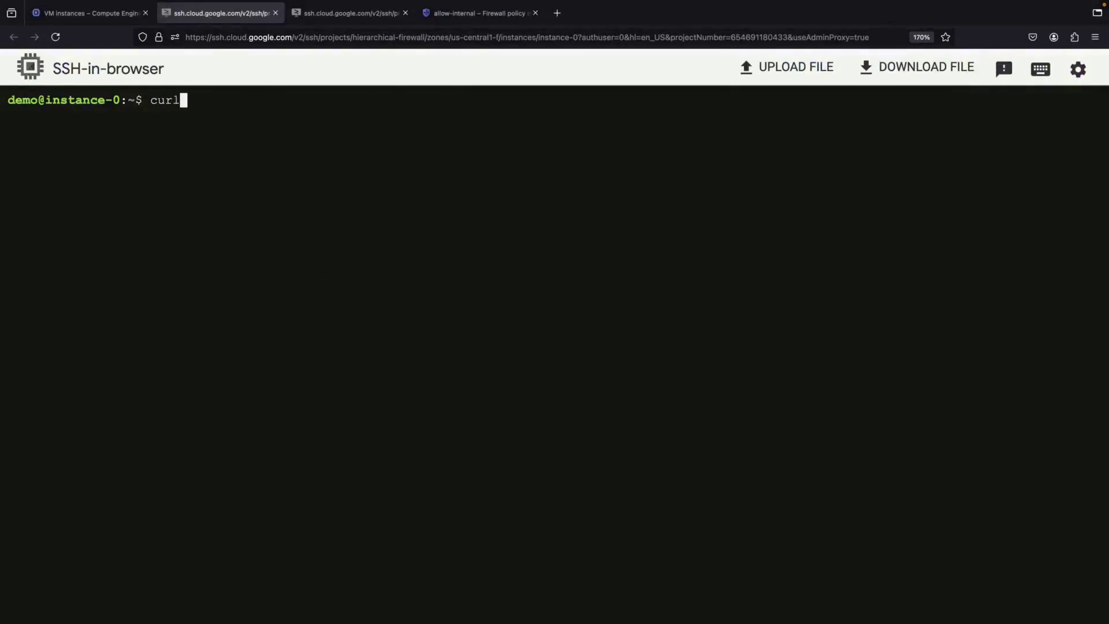
pyautogui.click(496, 14)
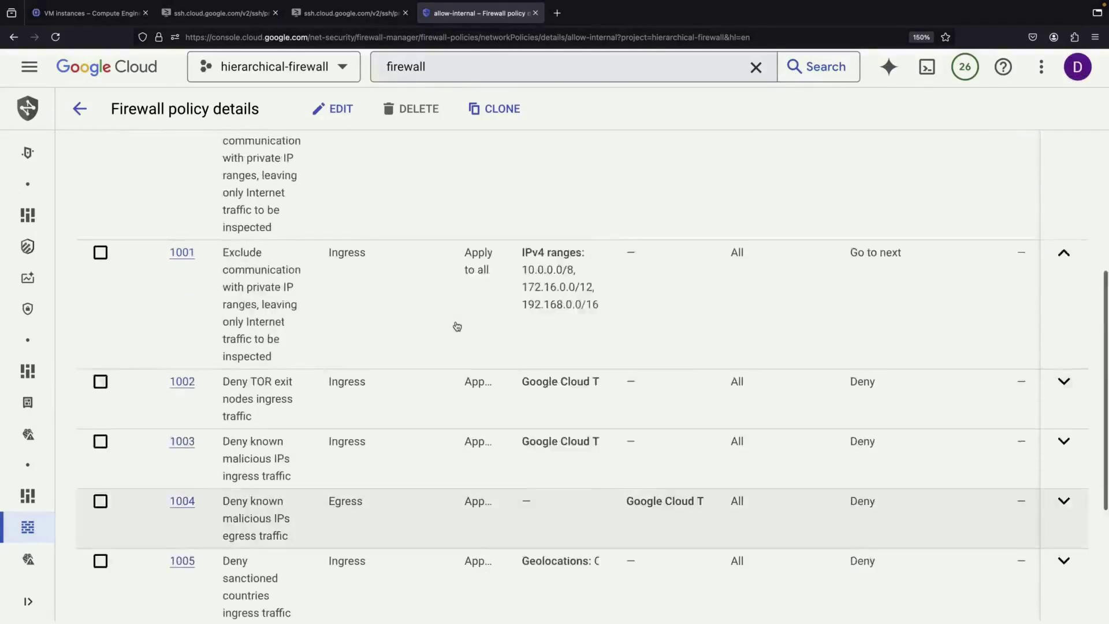
pyautogui.scroll(5, 453, 320)
pyautogui.click(79, 109)
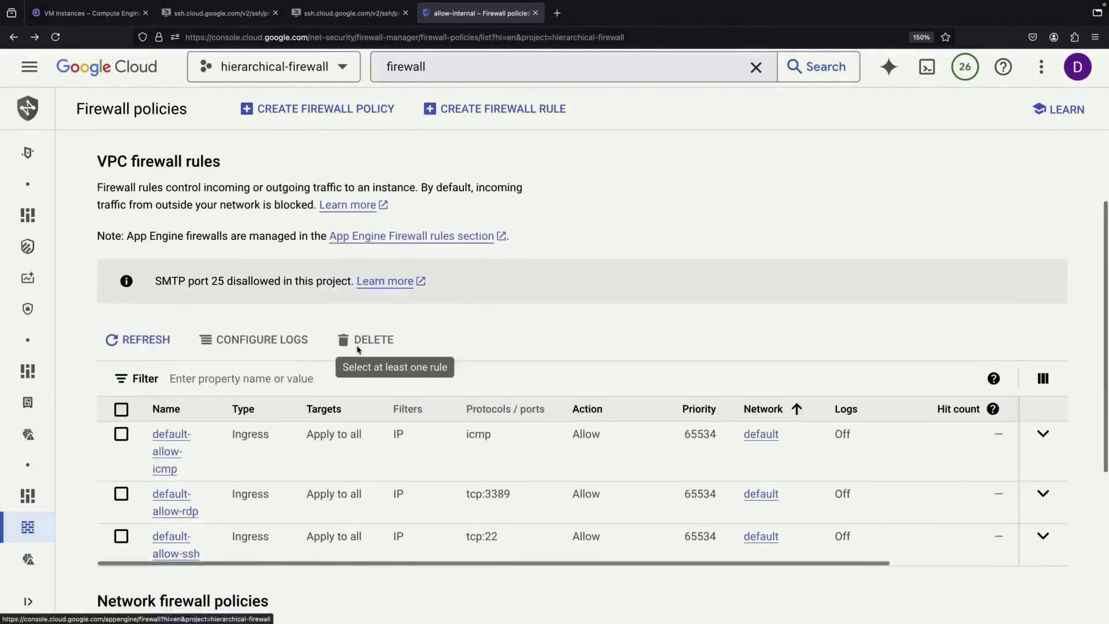
pyautogui.scroll(-5, 385, 475)
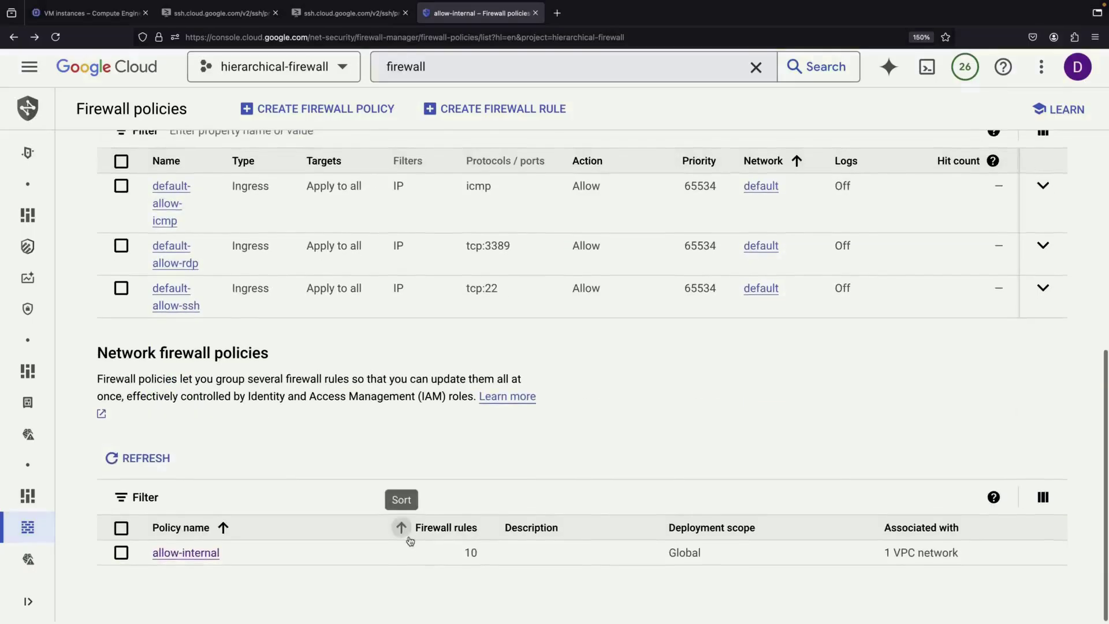
pyautogui.click(190, 550)
pyautogui.click(203, 13)
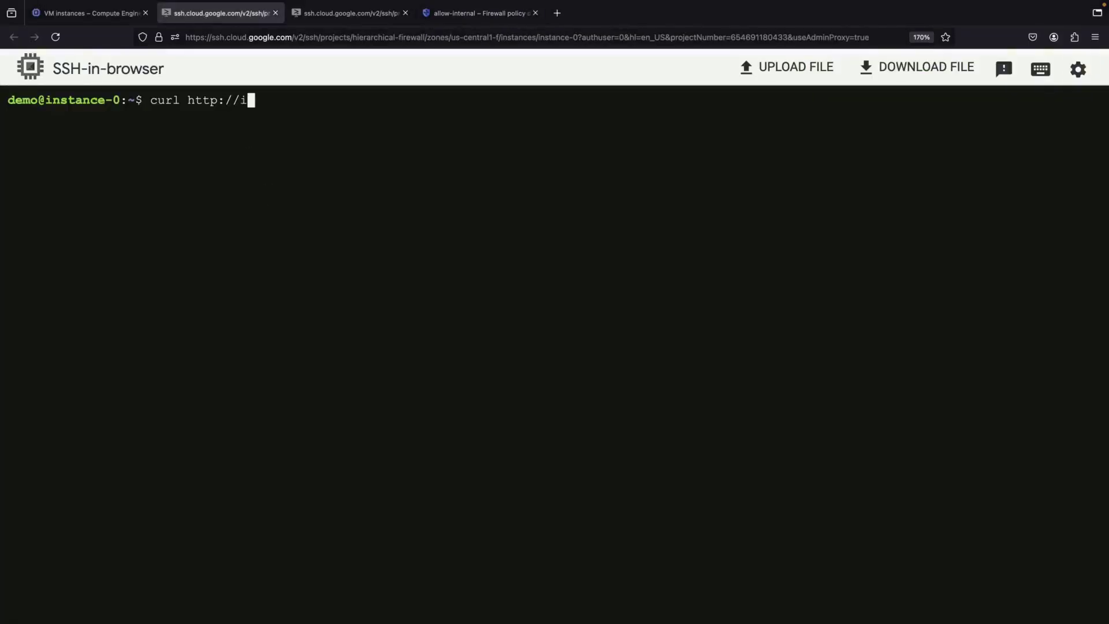
pyautogui.click(87, 13)
pyautogui.click(708, 302)
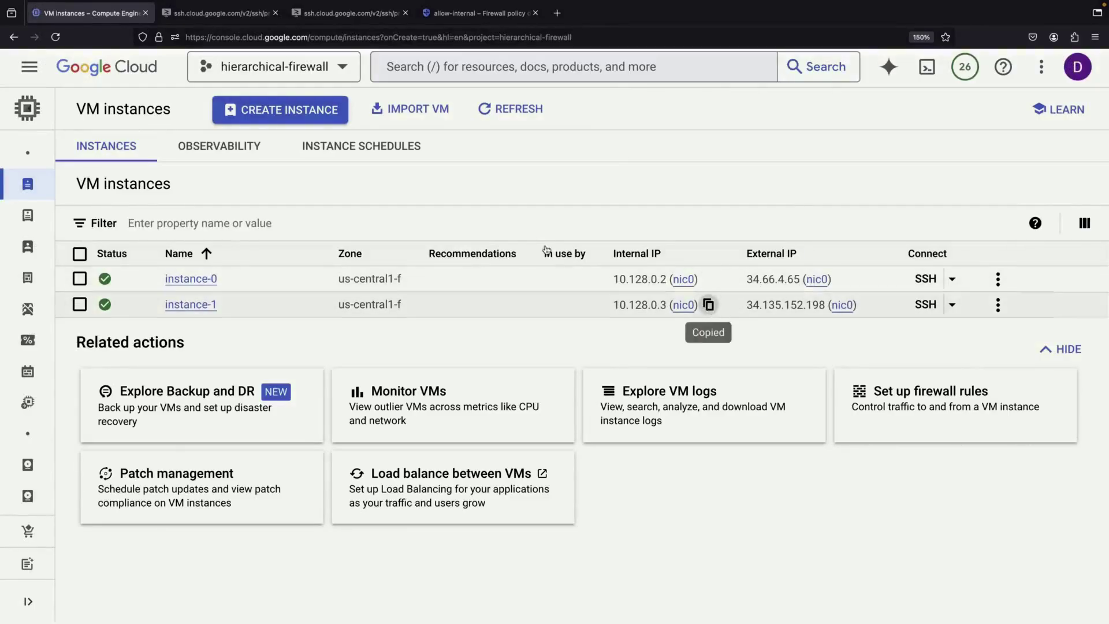
pyautogui.click(211, 13)
pyautogui.hotkey('ctrl', 'v')
pyautogui.write(':')
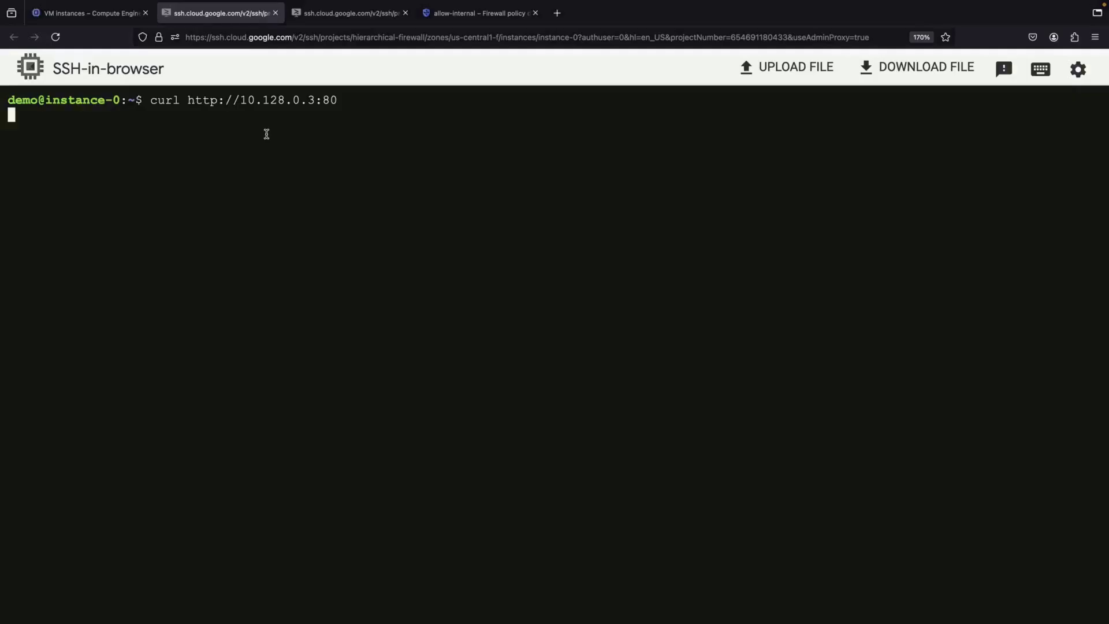
pyautogui.hotkey('ctrl', 'c')
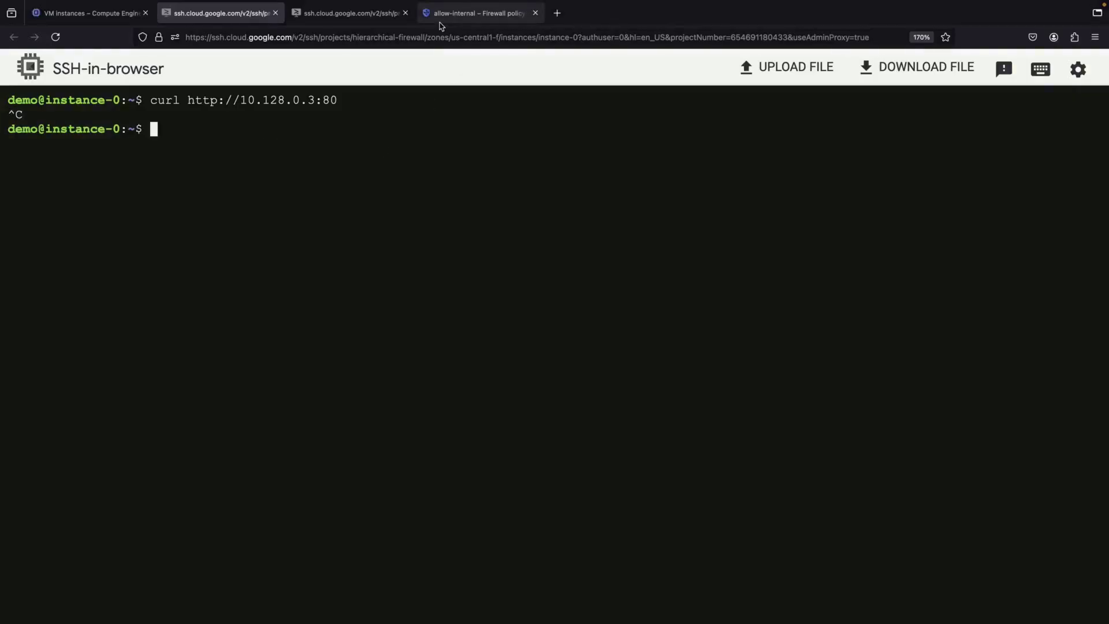
# Open the allow-internal policy's new rule form, review its settings from priority to protocols and ports, and return to the policy details.
pyautogui.click(442, 16)
pyautogui.scroll(-1, 441, 399)
pyautogui.click(326, 248)
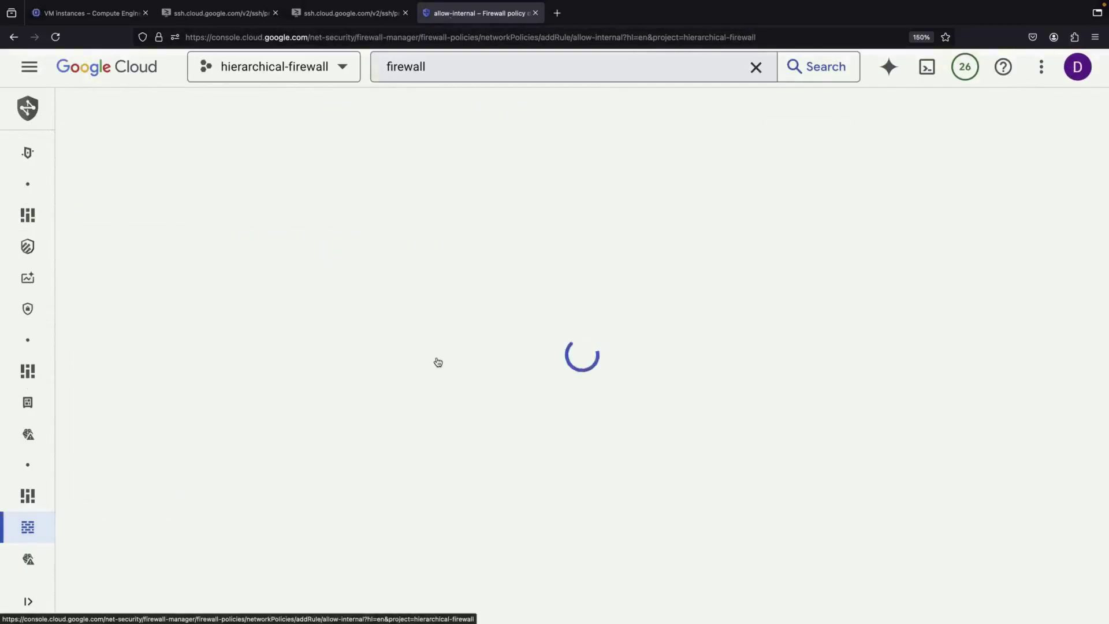
pyautogui.scroll(-1, 340, 375)
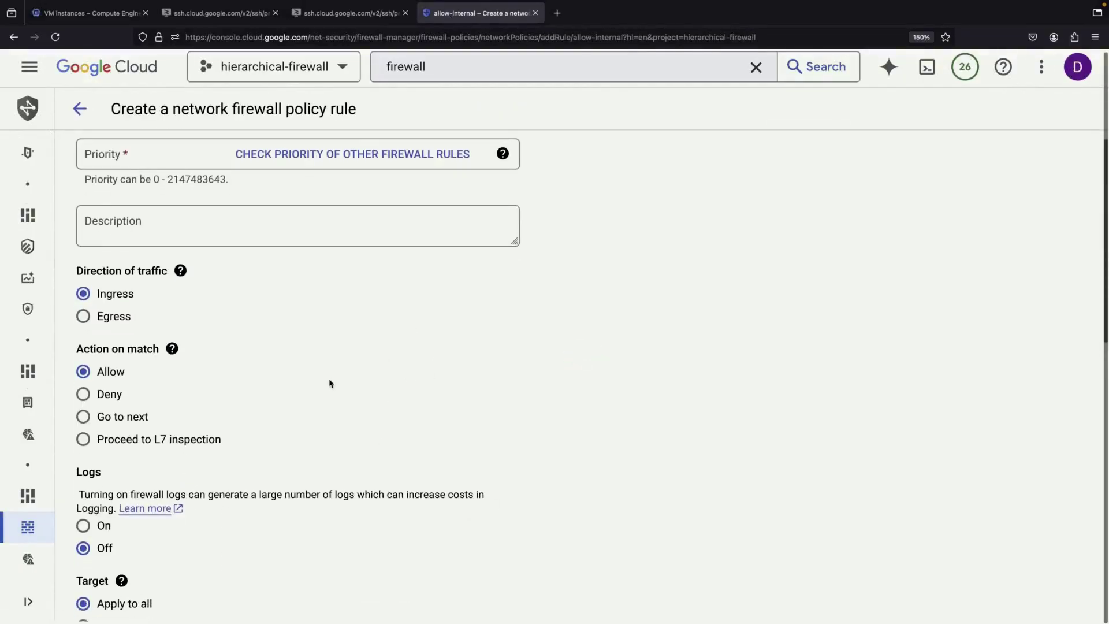
pyautogui.scroll(1, 323, 381)
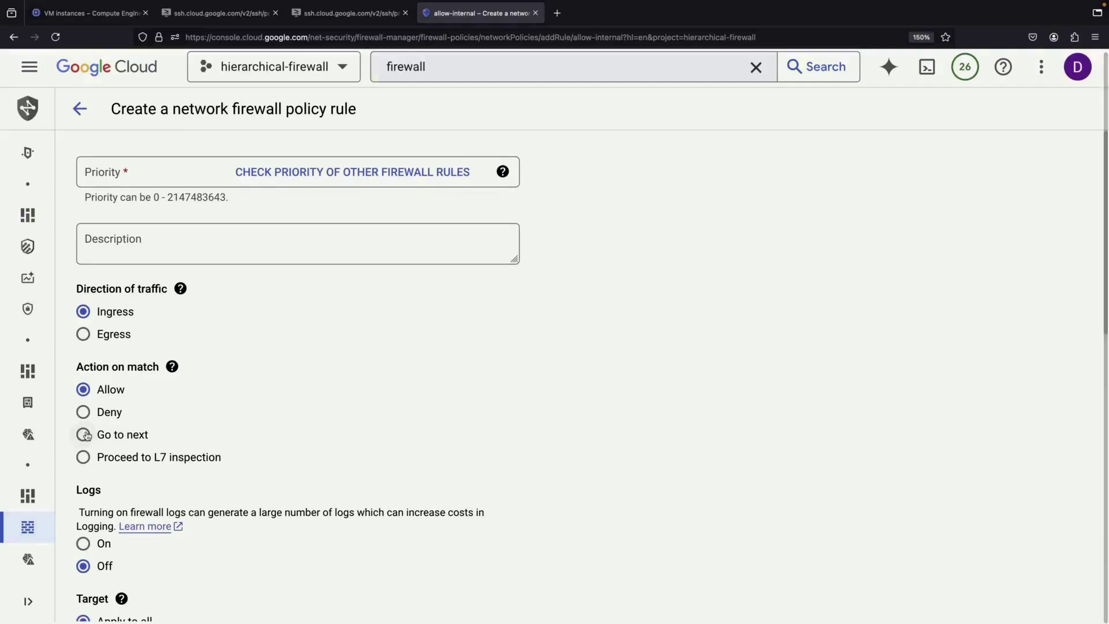
pyautogui.click(176, 368)
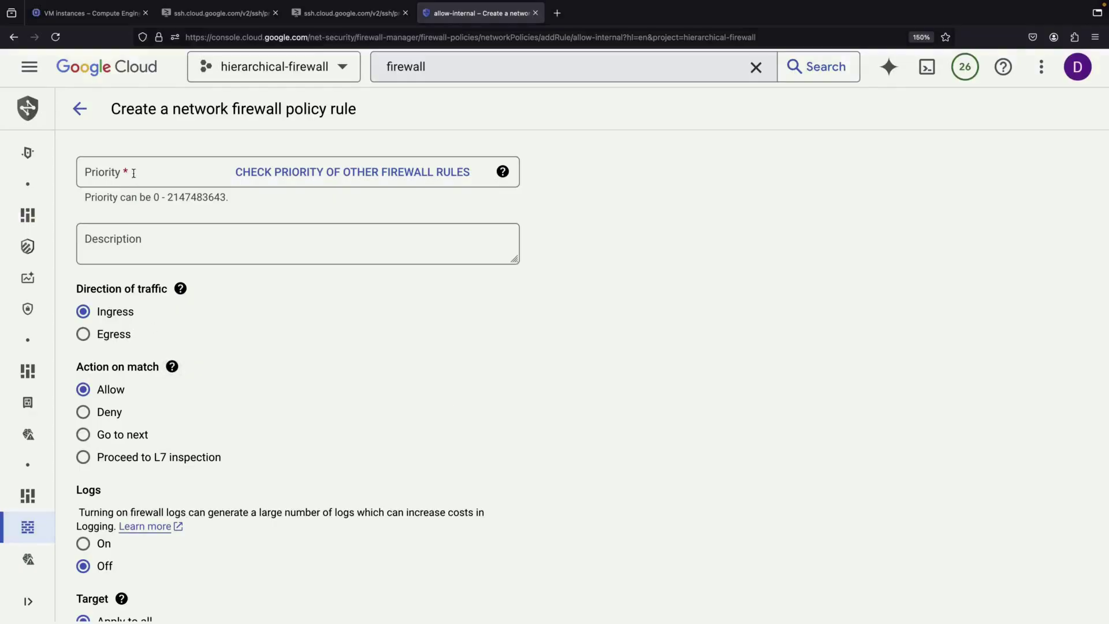
pyautogui.scroll(-6, 171, 402)
pyautogui.scroll(-5, 171, 407)
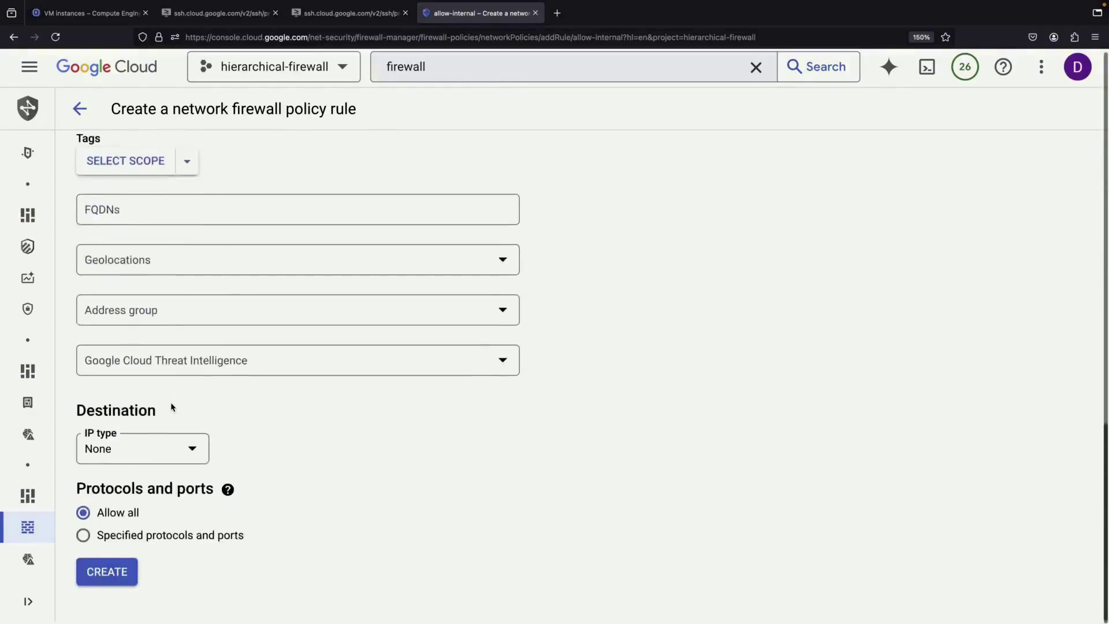
pyautogui.scroll(2, 171, 407)
pyautogui.scroll(9, 171, 407)
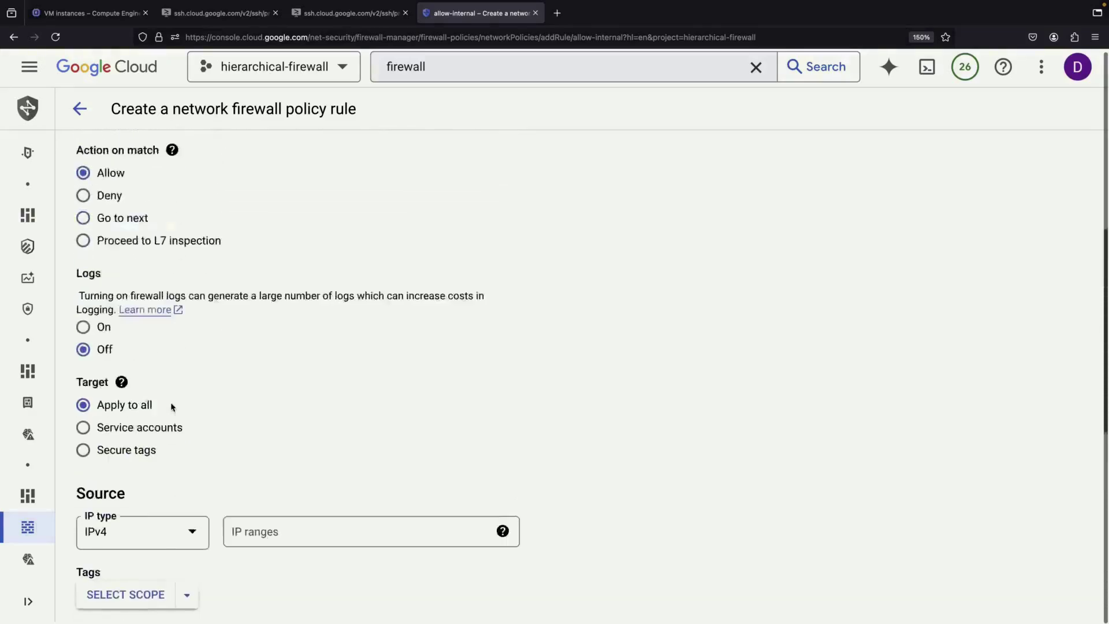
pyautogui.click(79, 109)
# Expand the default egress and ingress rules again and review the policy's rule list.
pyautogui.scroll(-4, 404, 439)
pyautogui.scroll(-4, 422, 475)
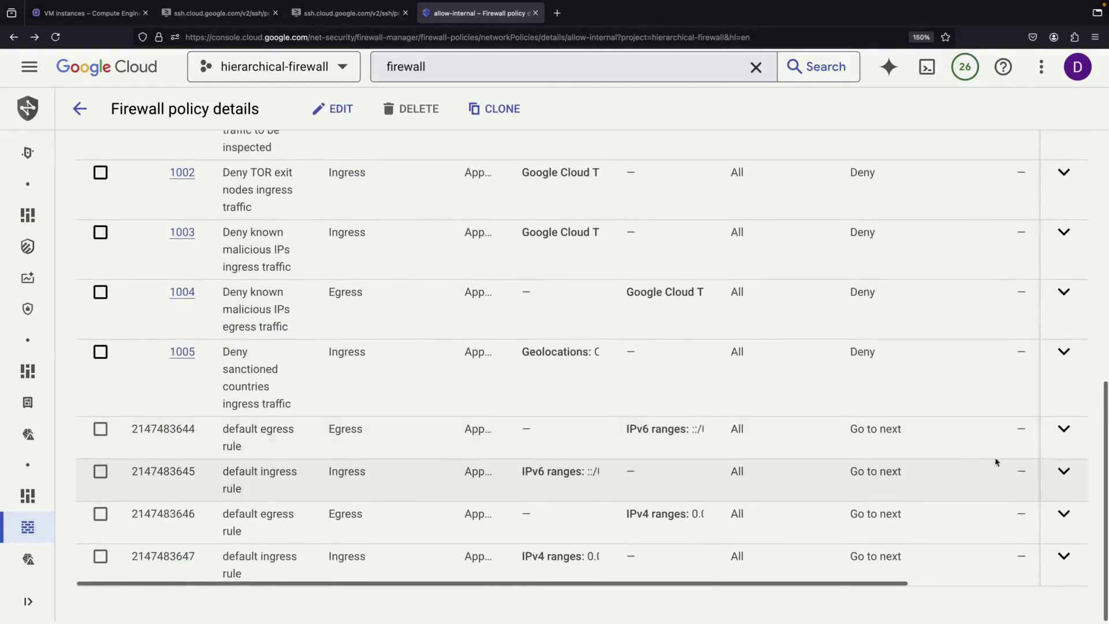
pyautogui.click(1064, 428)
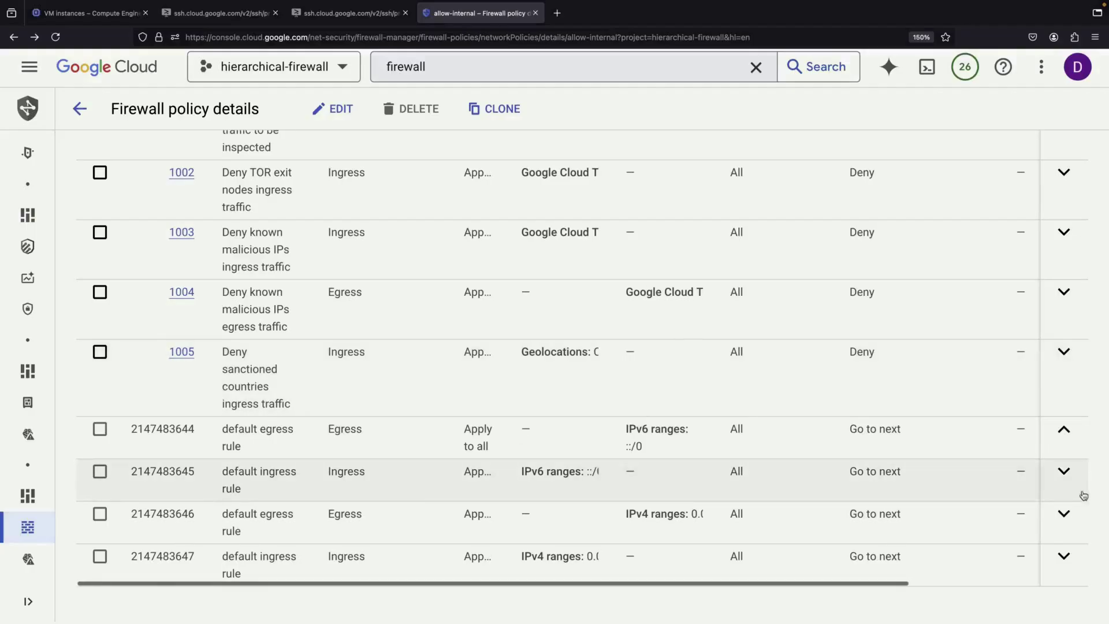
pyautogui.click(1064, 471)
pyautogui.click(1064, 514)
pyautogui.click(1064, 556)
pyautogui.scroll(3, 605, 409)
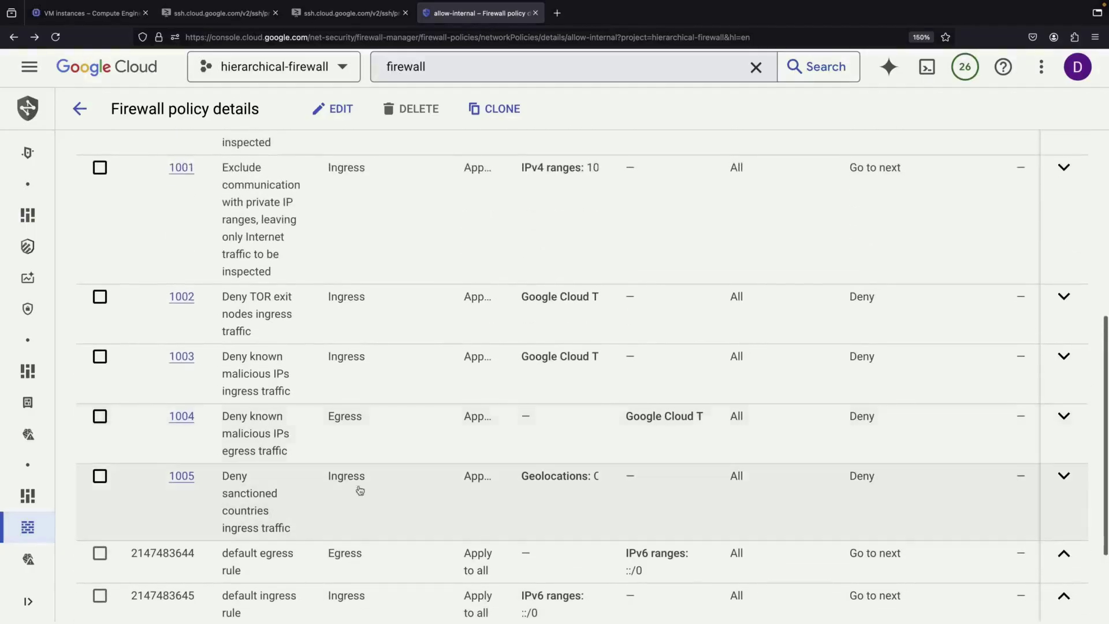
pyautogui.scroll(-1, 371, 500)
pyautogui.scroll(5, 348, 414)
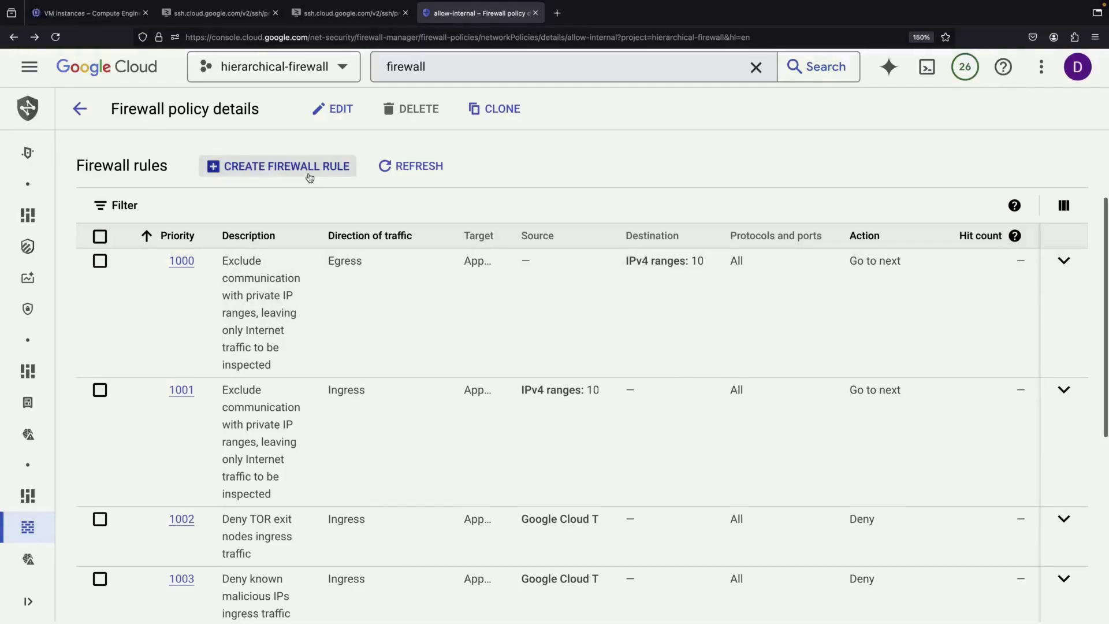
# Start a new firewall rule in the allow-internal policy with priority 4200.
pyautogui.click(307, 172)
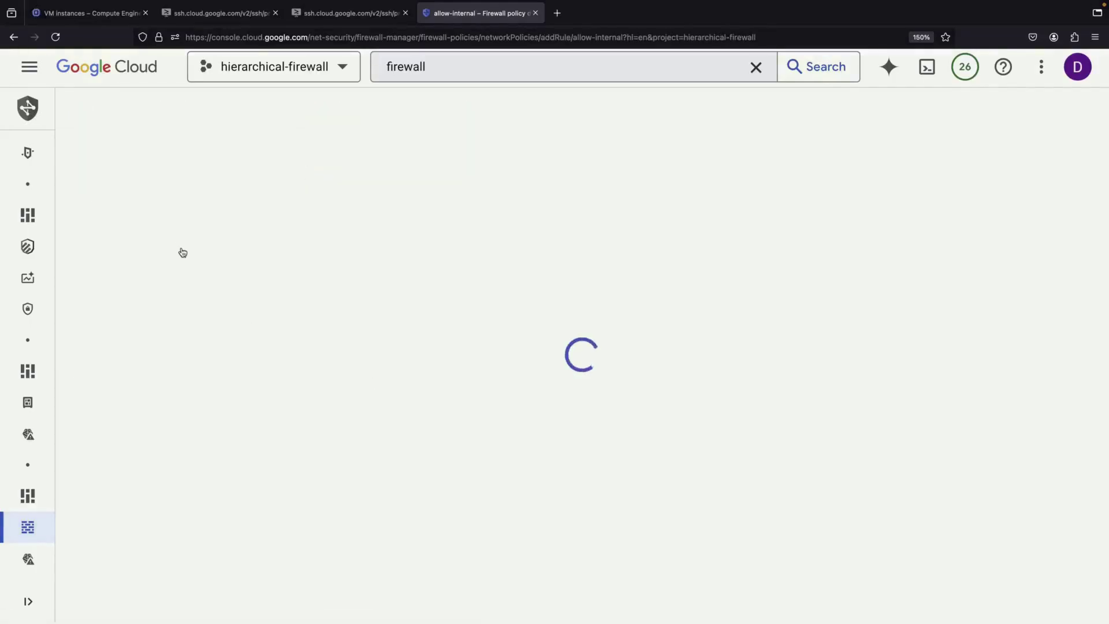
pyautogui.click(194, 169)
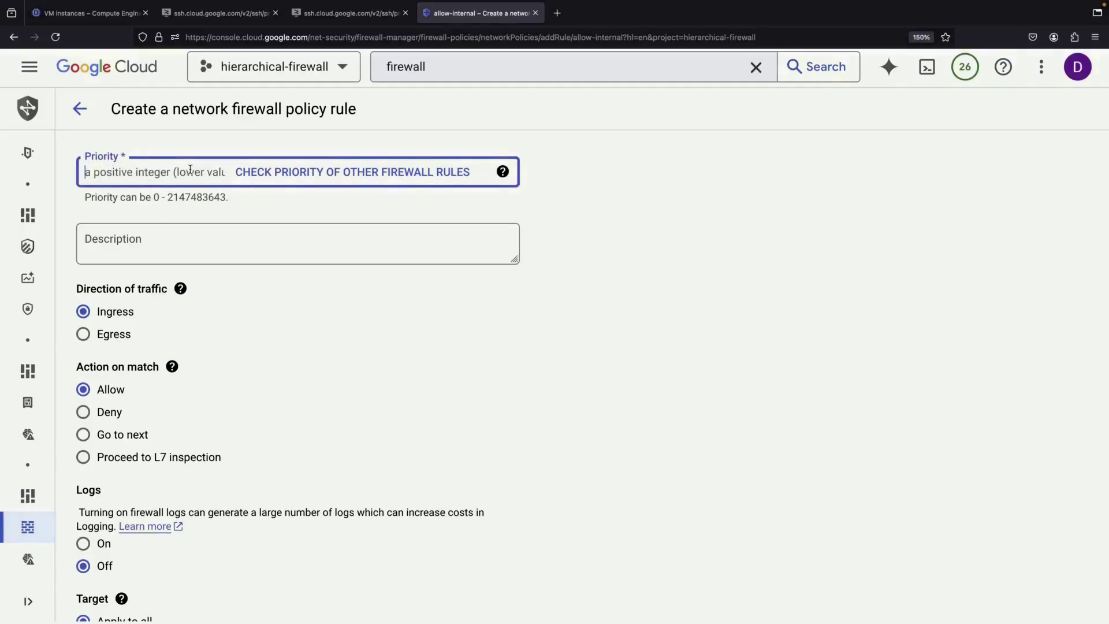
pyautogui.write('4200')
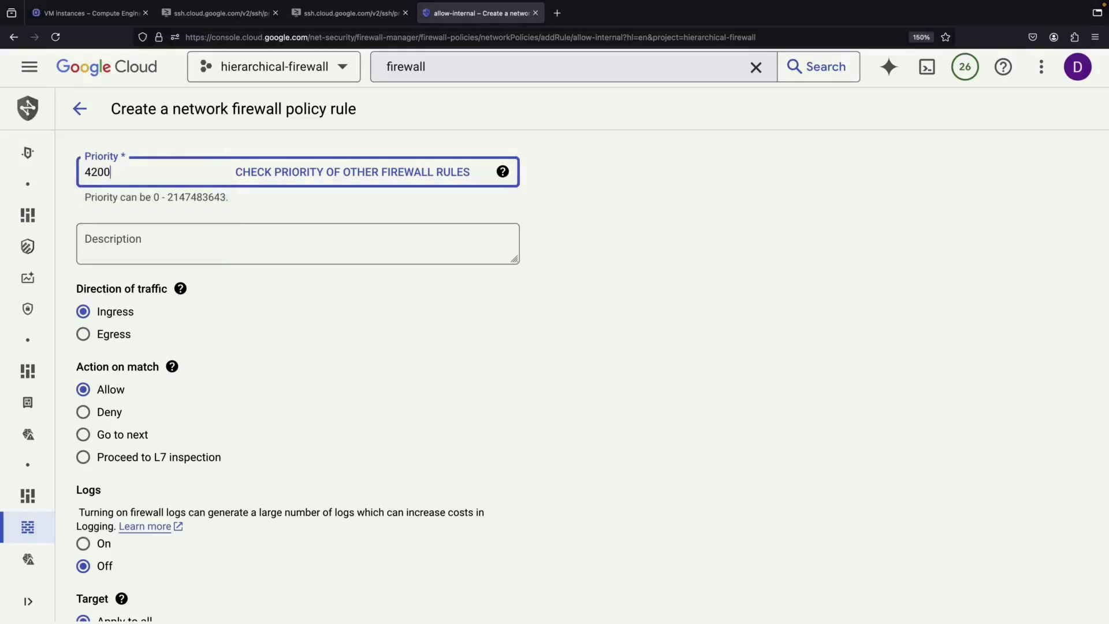
pyautogui.click(164, 232)
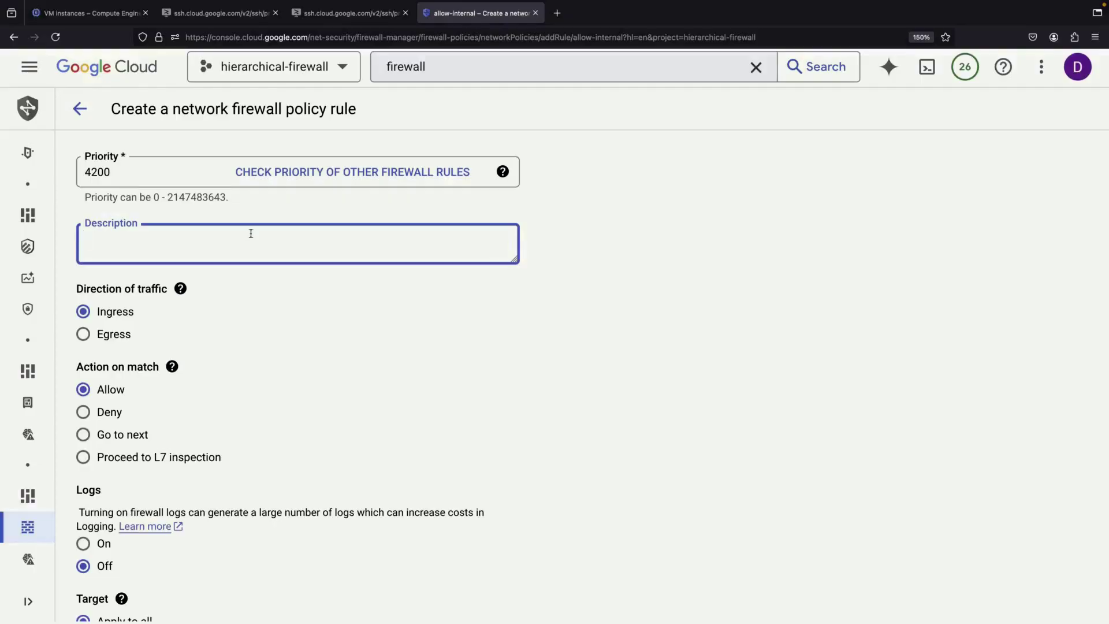
# Try the Proceed to L7 inspection action and check its security profile group choices, and return the action to Allow.
pyautogui.scroll(-3, 262, 332)
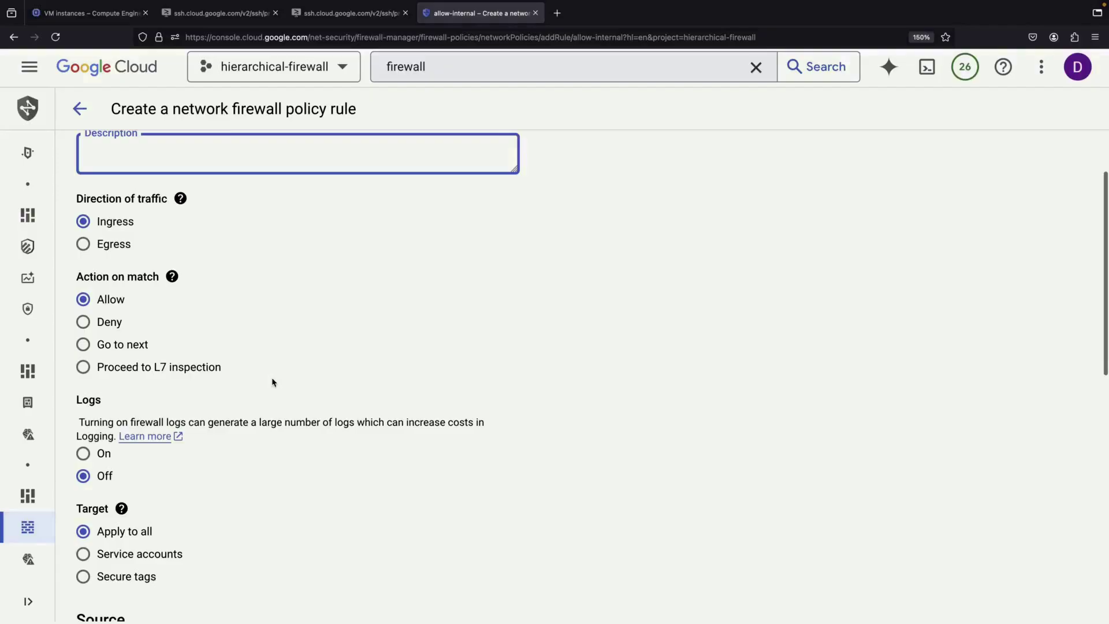
pyautogui.scroll(-1, 272, 382)
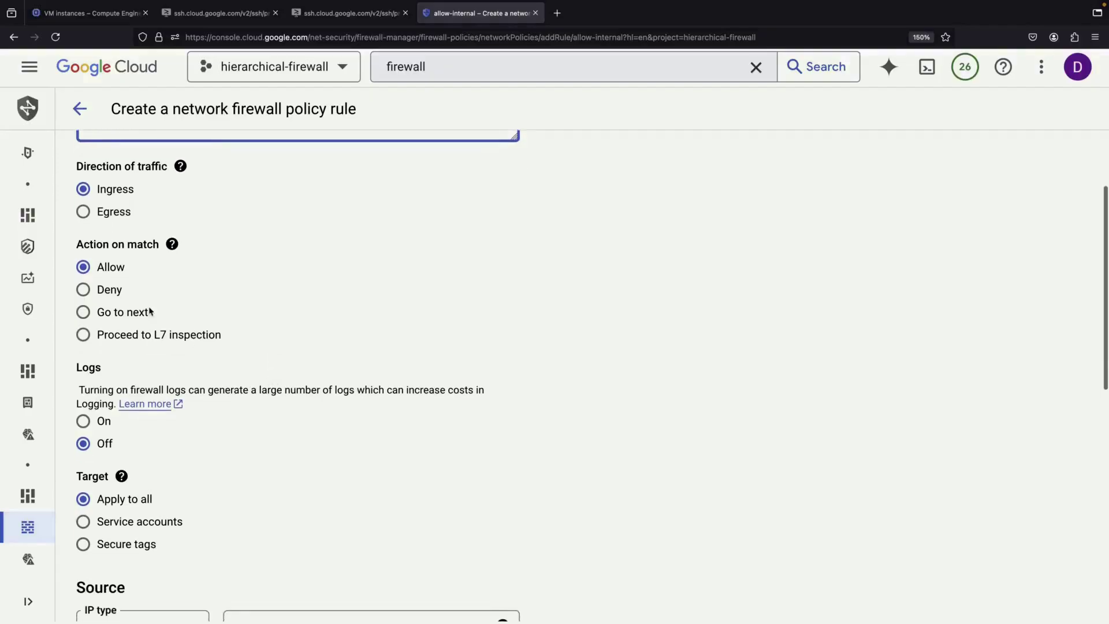
pyautogui.click(83, 334)
pyautogui.click(309, 373)
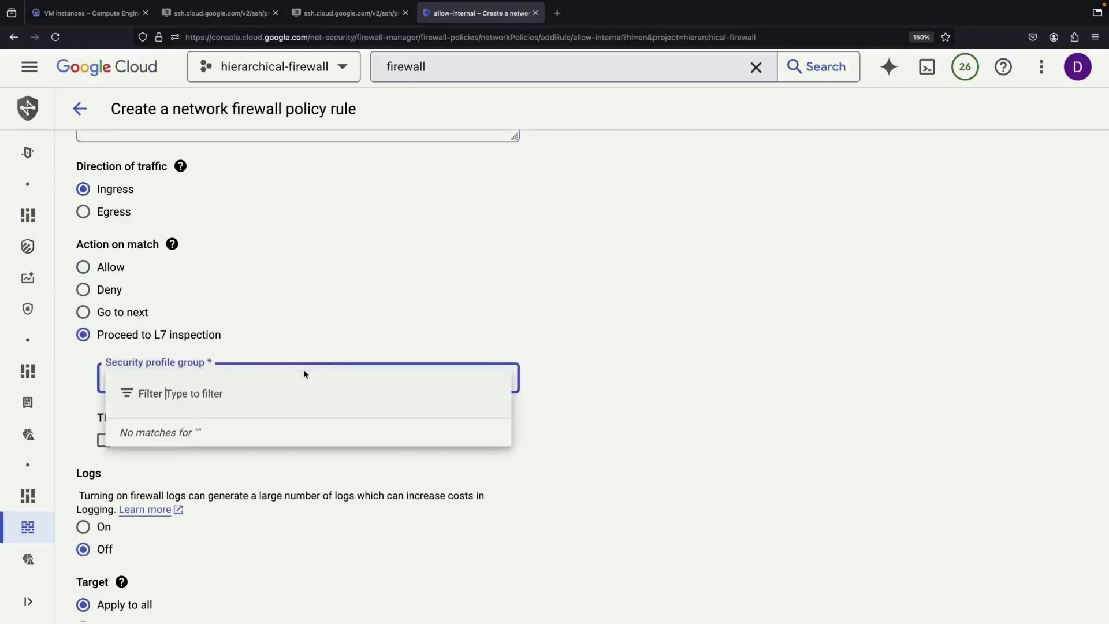
pyautogui.click(172, 245)
pyautogui.click(162, 255)
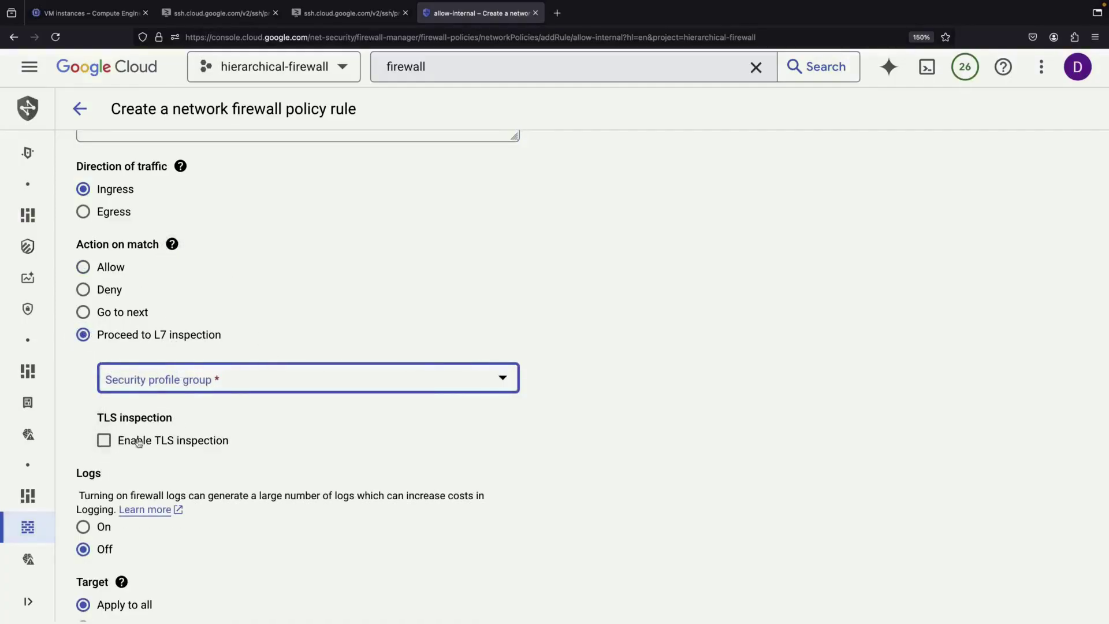
pyautogui.click(195, 384)
pyautogui.click(91, 330)
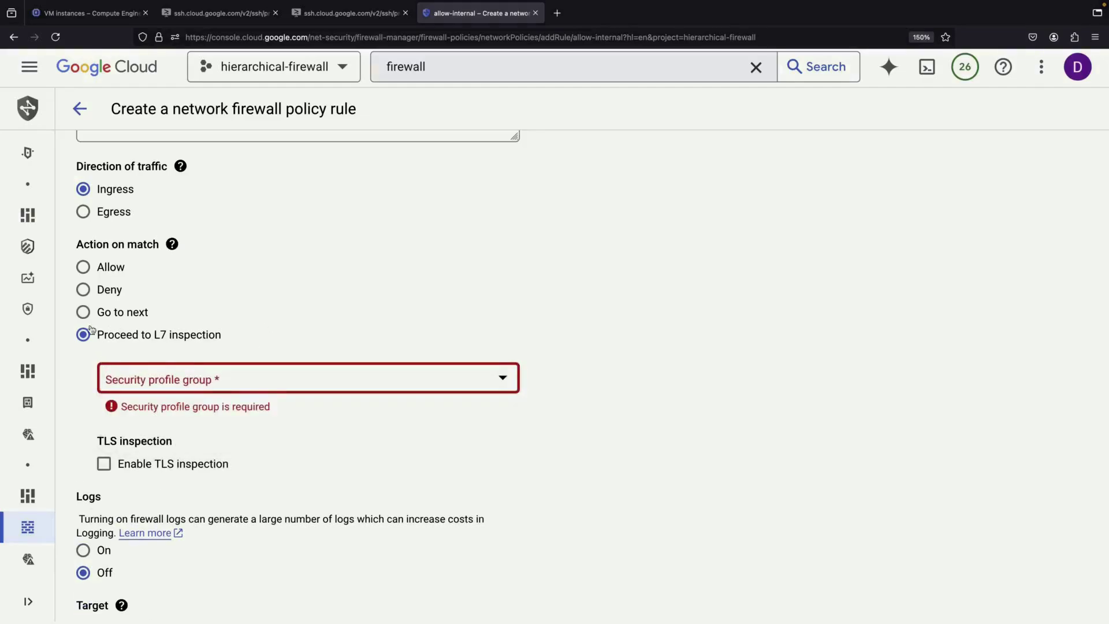
pyautogui.click(83, 267)
# Set the rule's source IPv4 range to 10.0.0.0/8.
pyautogui.scroll(-5, 183, 428)
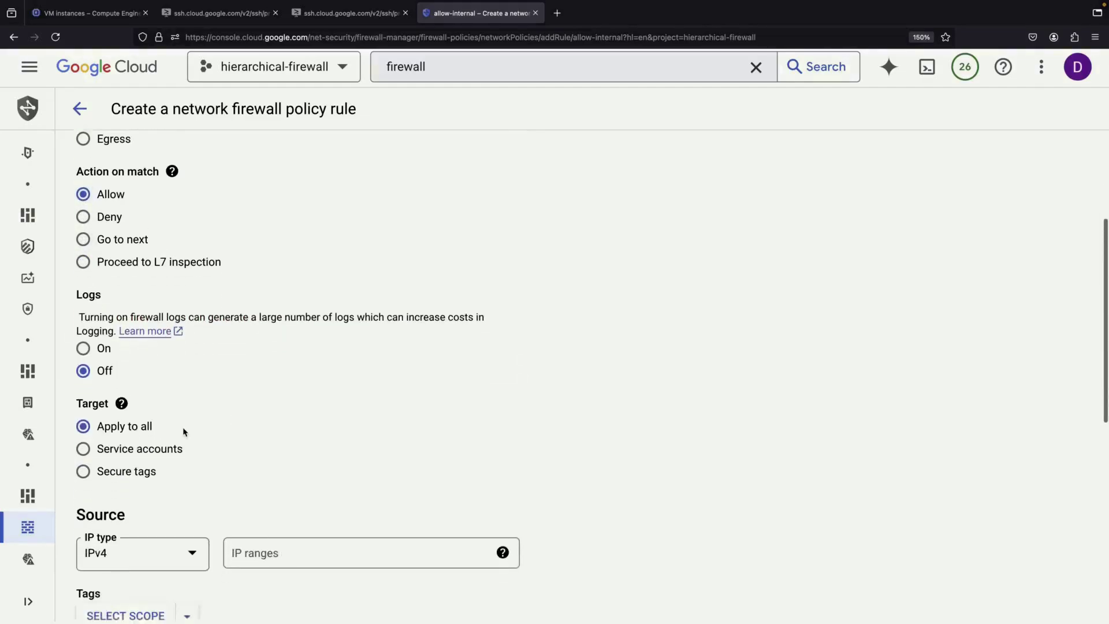
pyautogui.scroll(-3, 210, 381)
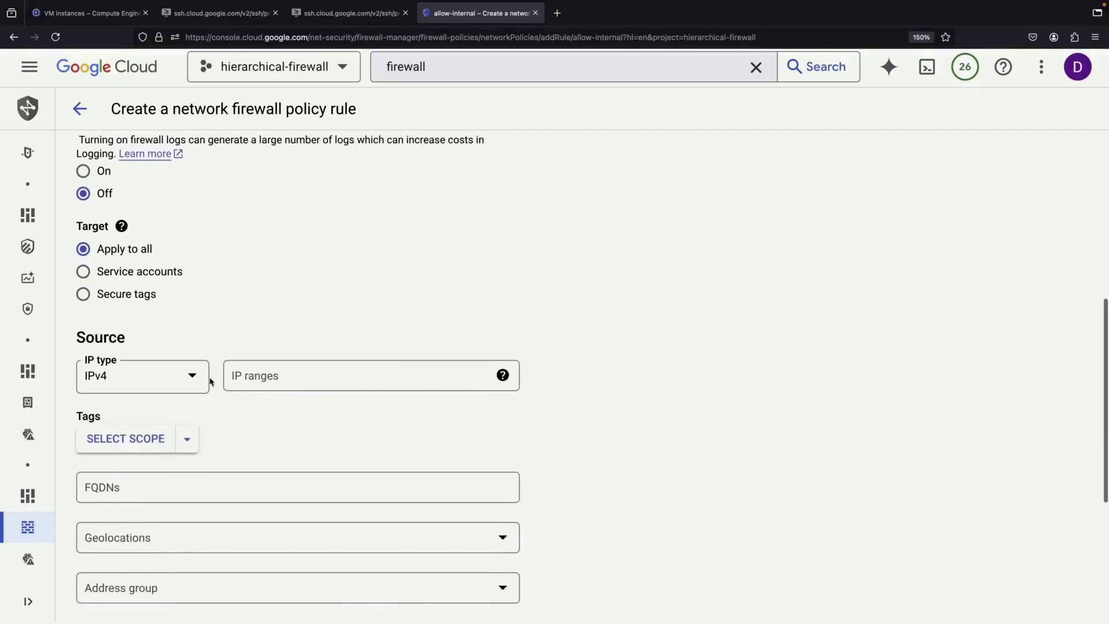
pyautogui.click(264, 367)
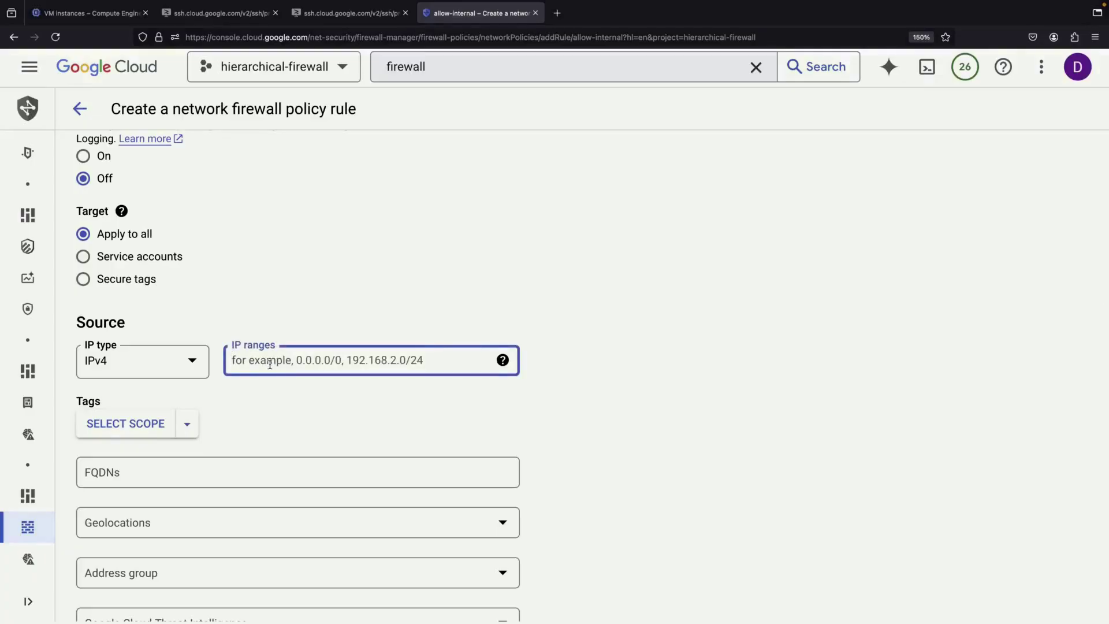
pyautogui.write('100.0.')
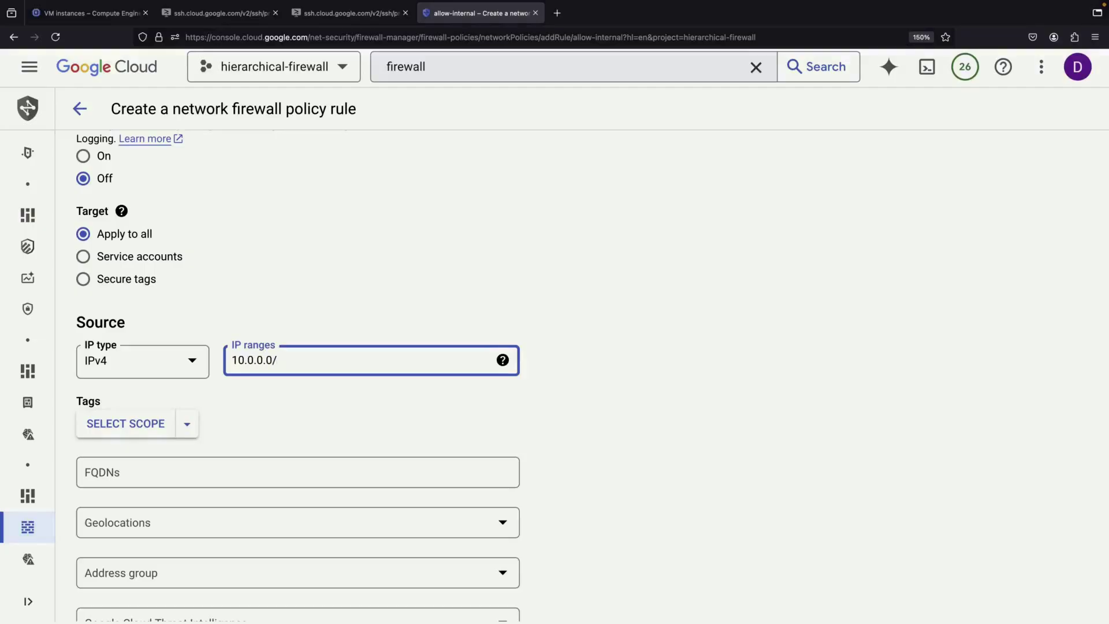
pyautogui.write('0.0/8')
pyautogui.press('Return')
# Restrict the rule to TCP port 80 and create it.
pyautogui.scroll(-2, 239, 406)
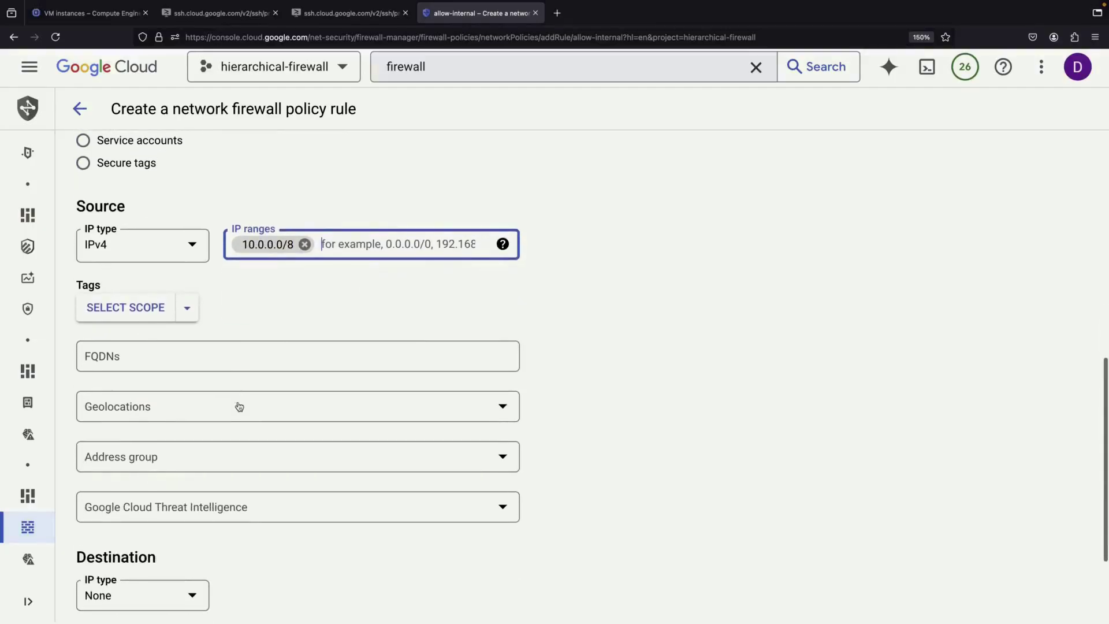
pyautogui.scroll(-3, 335, 451)
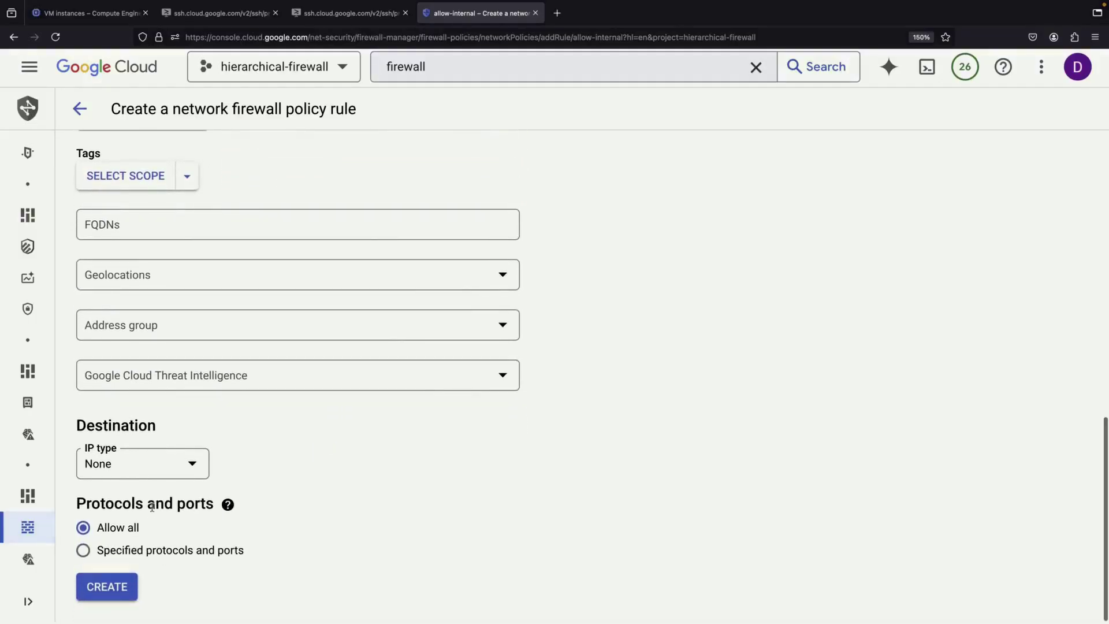
pyautogui.click(142, 550)
pyautogui.scroll(-1, 101, 433)
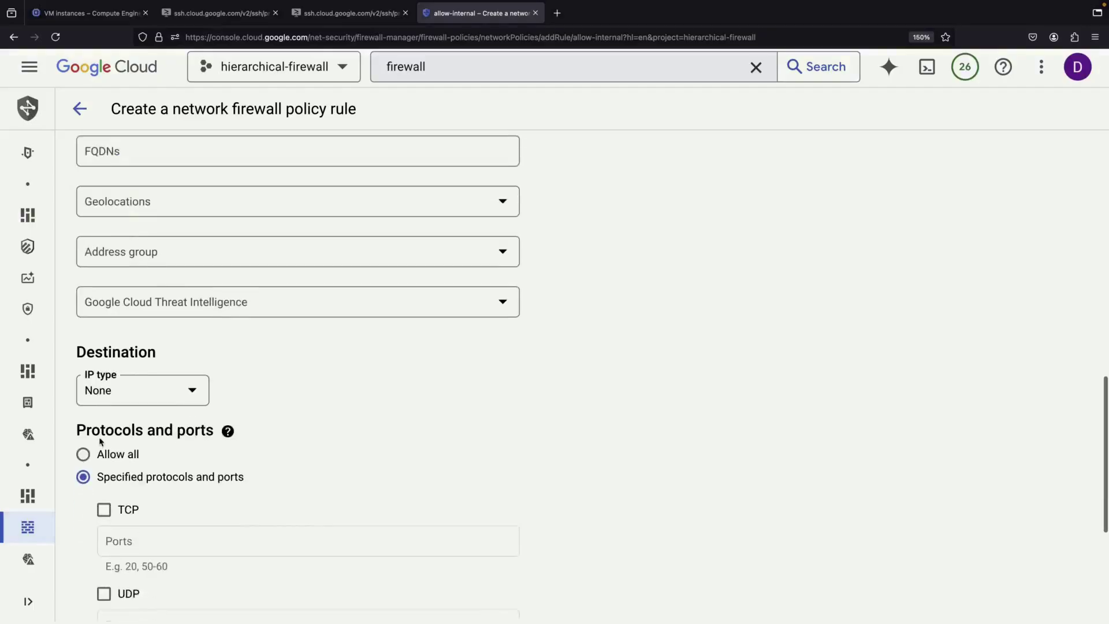
pyautogui.click(104, 508)
pyautogui.click(144, 543)
pyautogui.write('80')
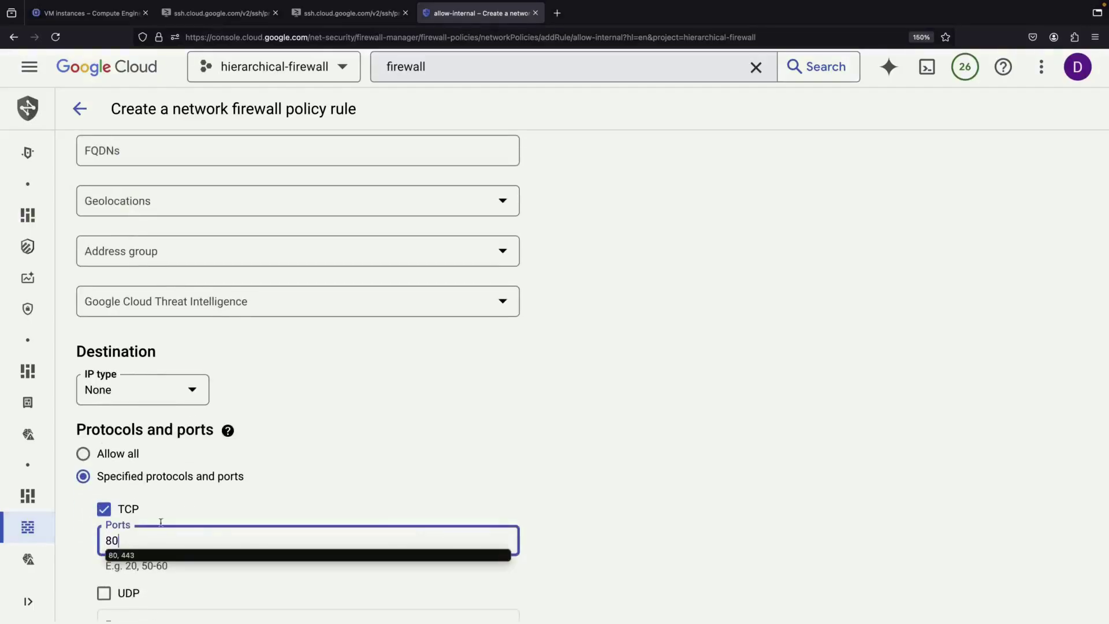
pyautogui.click(302, 500)
pyautogui.scroll(-4, 302, 500)
pyautogui.click(116, 587)
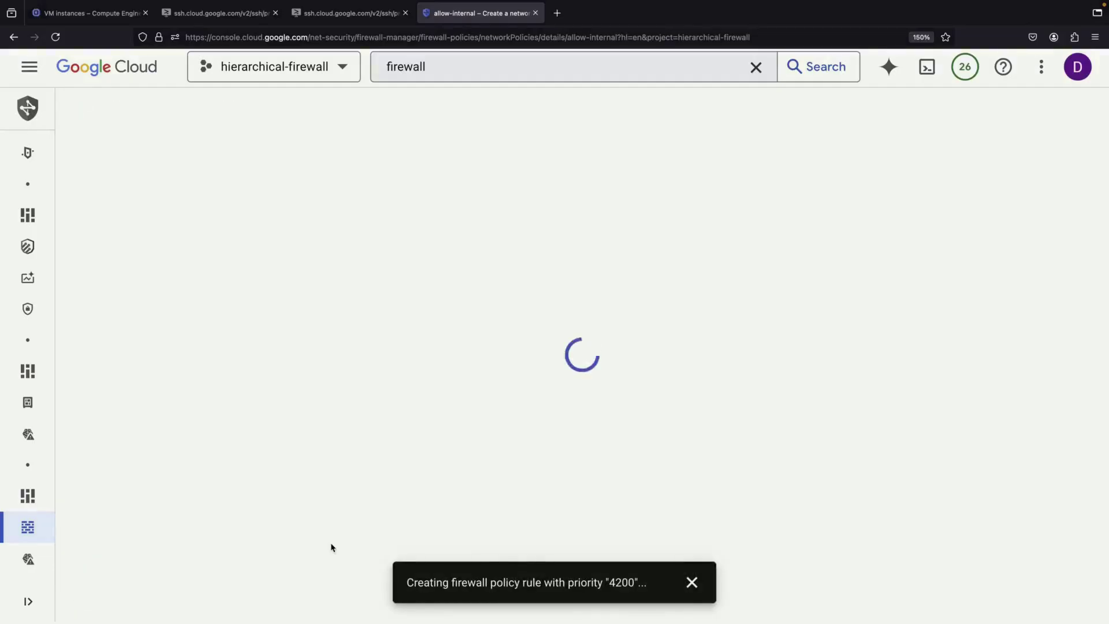
# Dismiss the creation notices and expand the priority 4200 rule in the policy's rule list to check its source range.
pyautogui.click(692, 582)
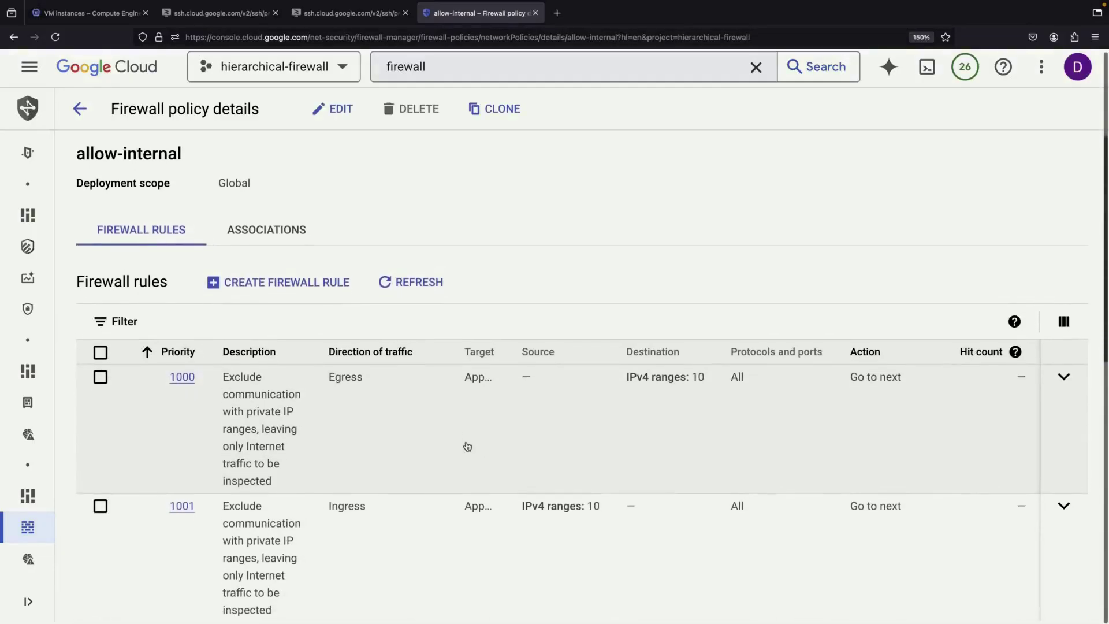
pyautogui.click(260, 238)
pyautogui.click(145, 239)
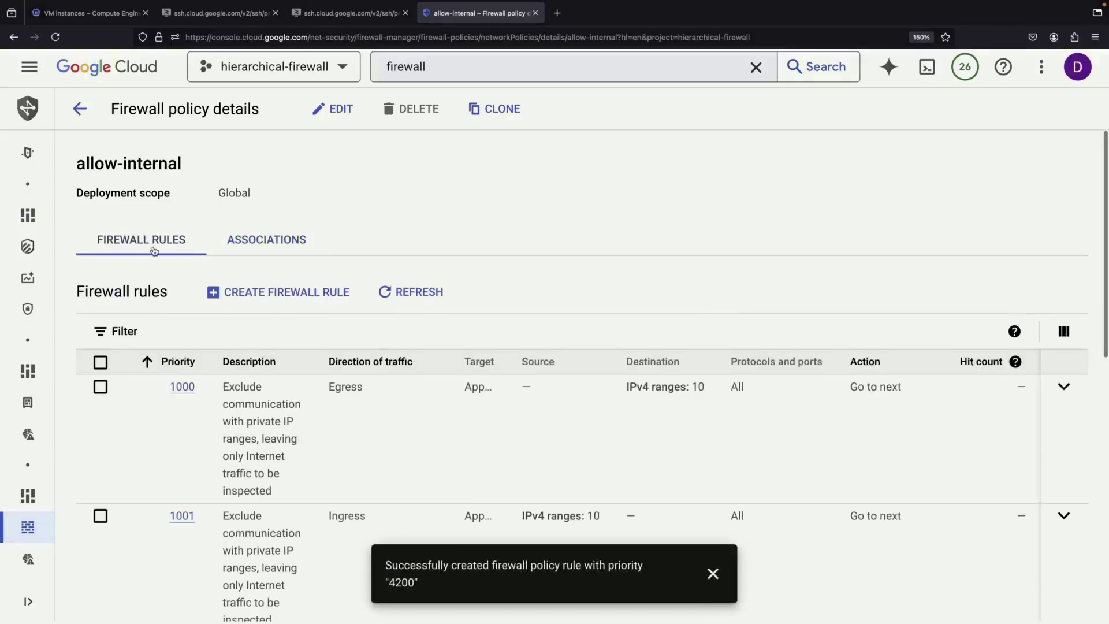
pyautogui.click(712, 570)
pyautogui.scroll(-6, 589, 557)
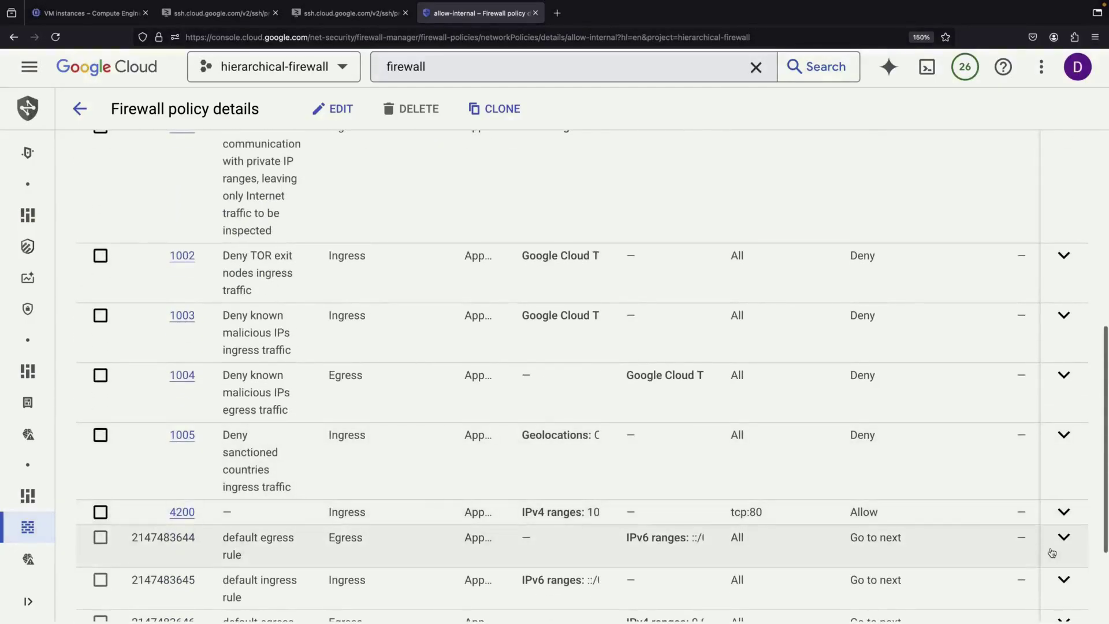
pyautogui.click(1020, 511)
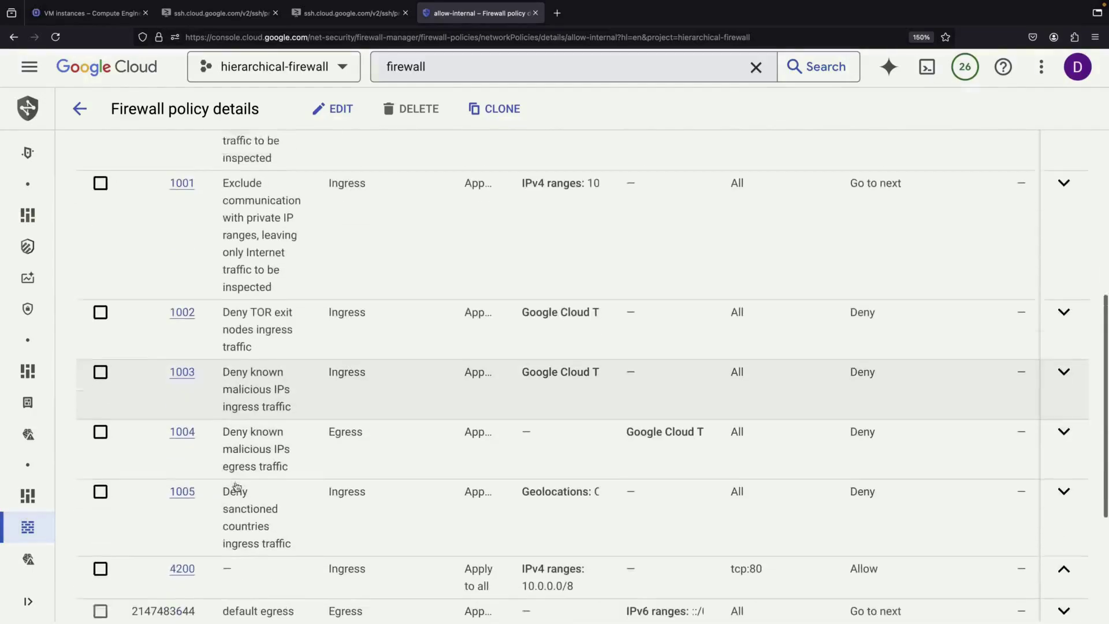
# Edit the priority 4200 rule and give it the description "Allow internal traffic within the VPC".
pyautogui.click(182, 540)
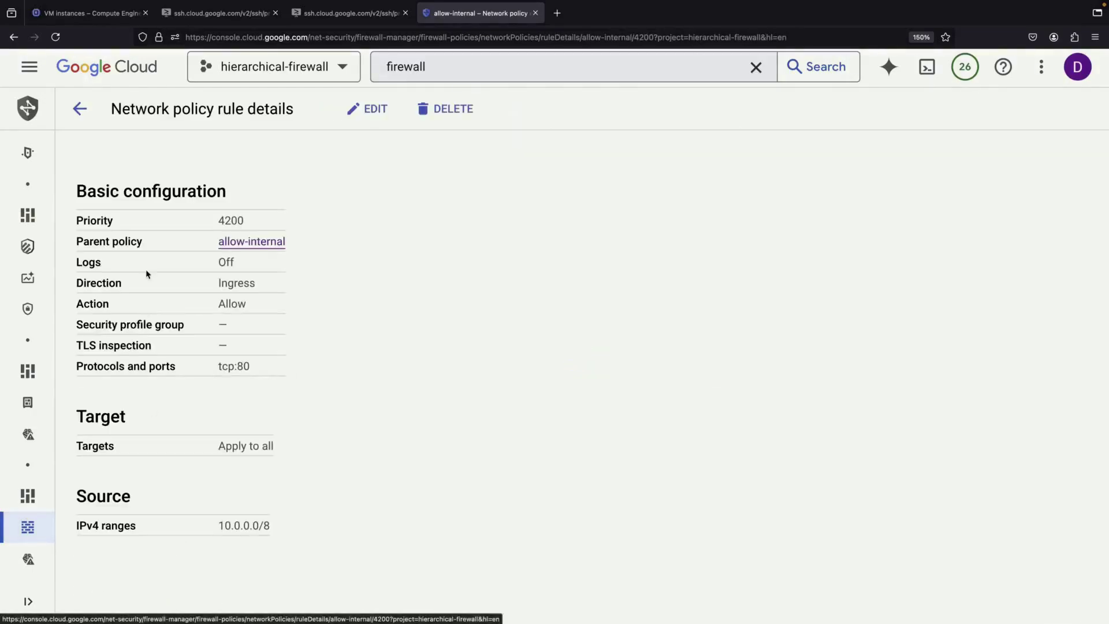
pyautogui.click(367, 109)
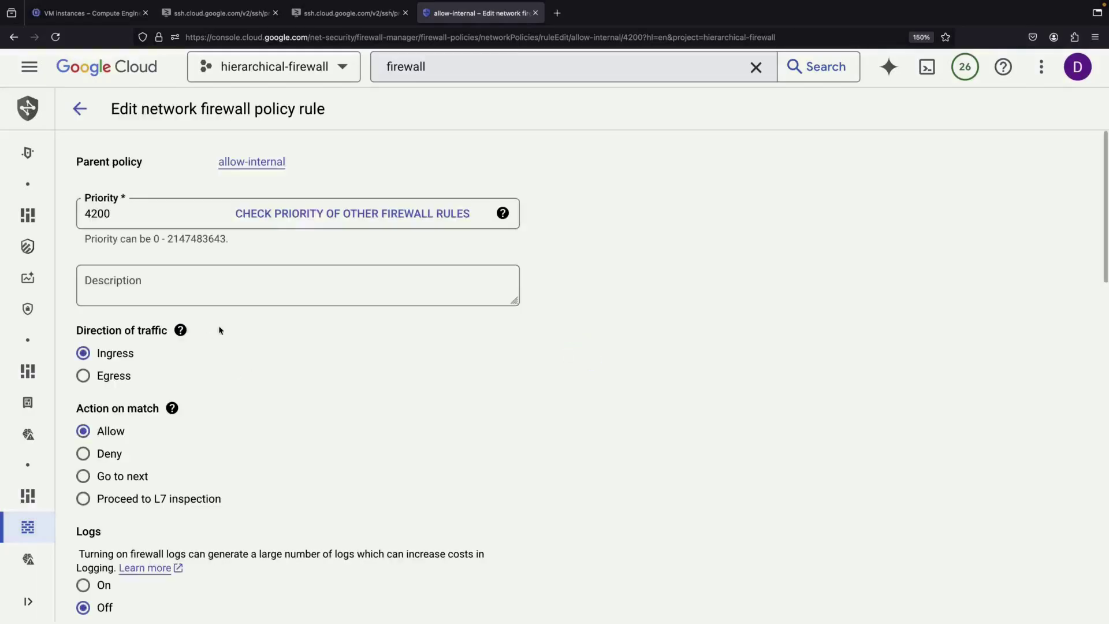
pyautogui.click(168, 286)
pyautogui.write('Allow')
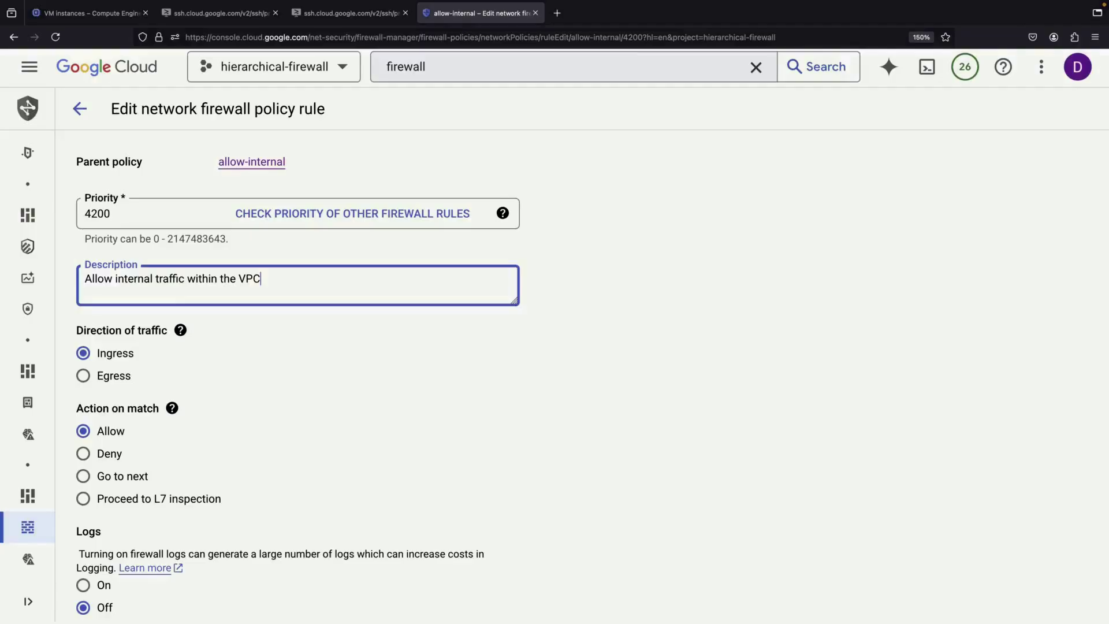
pyautogui.write(' internal traffic within the VPC')
# Review the Google Cloud Threat Intelligence lists available as a source for the rule, and cancel without selecting any.
pyautogui.scroll(-12, 257, 330)
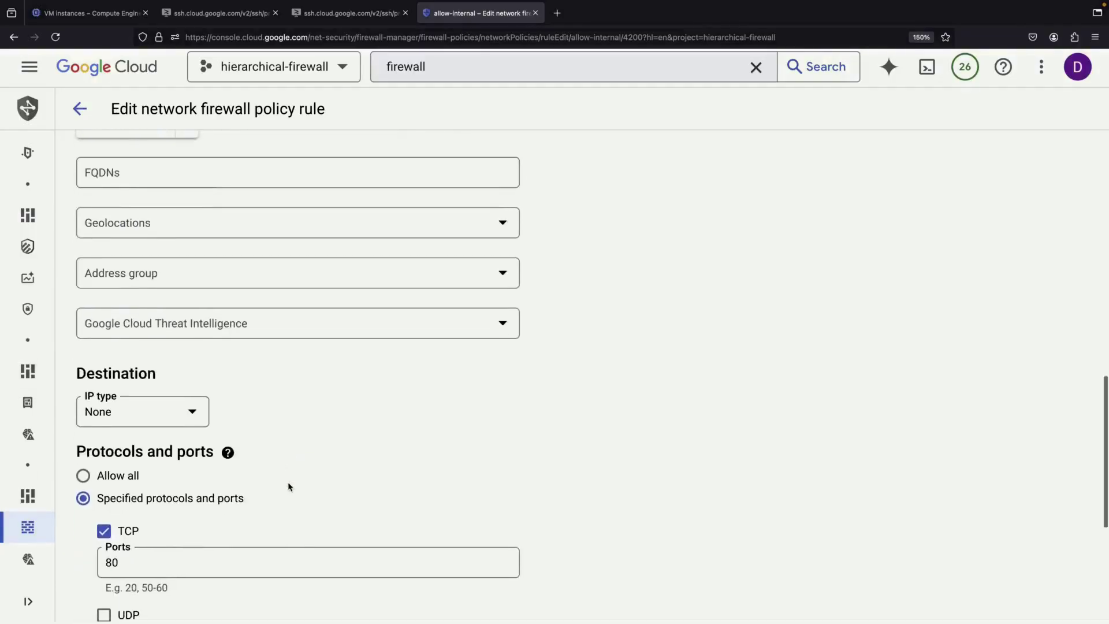
pyautogui.scroll(2, 289, 487)
pyautogui.click(267, 398)
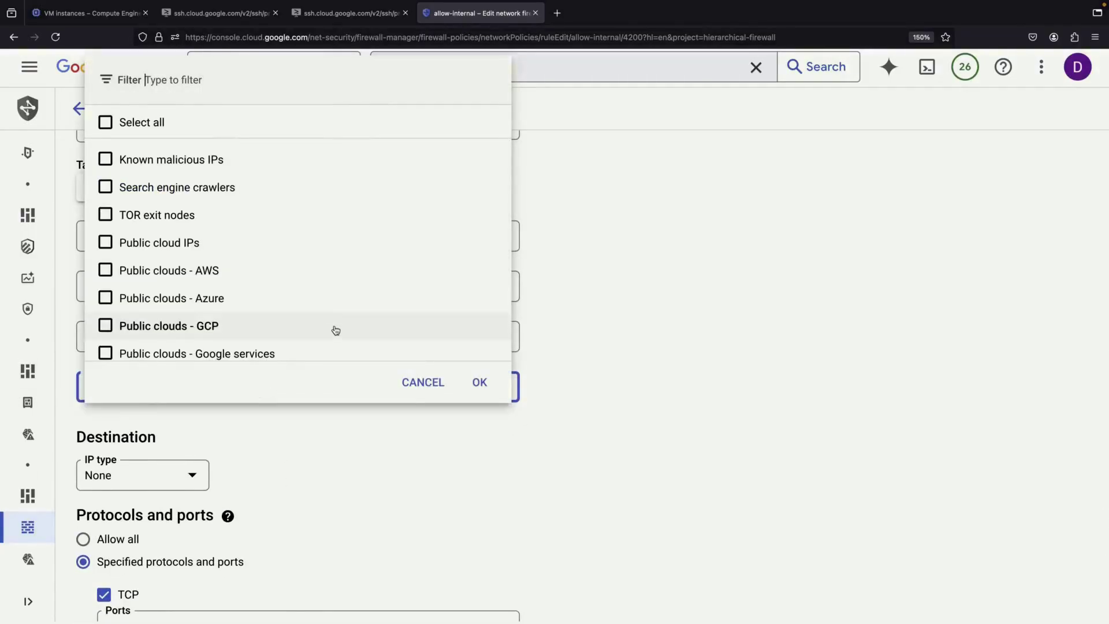
pyautogui.scroll(-2, 337, 332)
pyautogui.scroll(2, 336, 333)
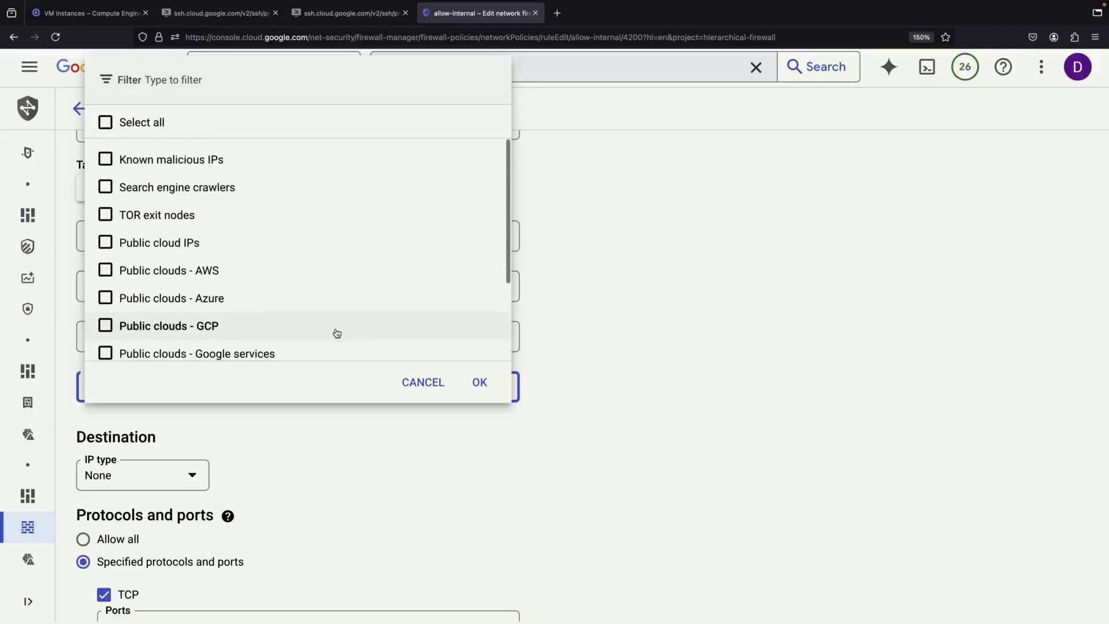
pyautogui.scroll(-2, 272, 352)
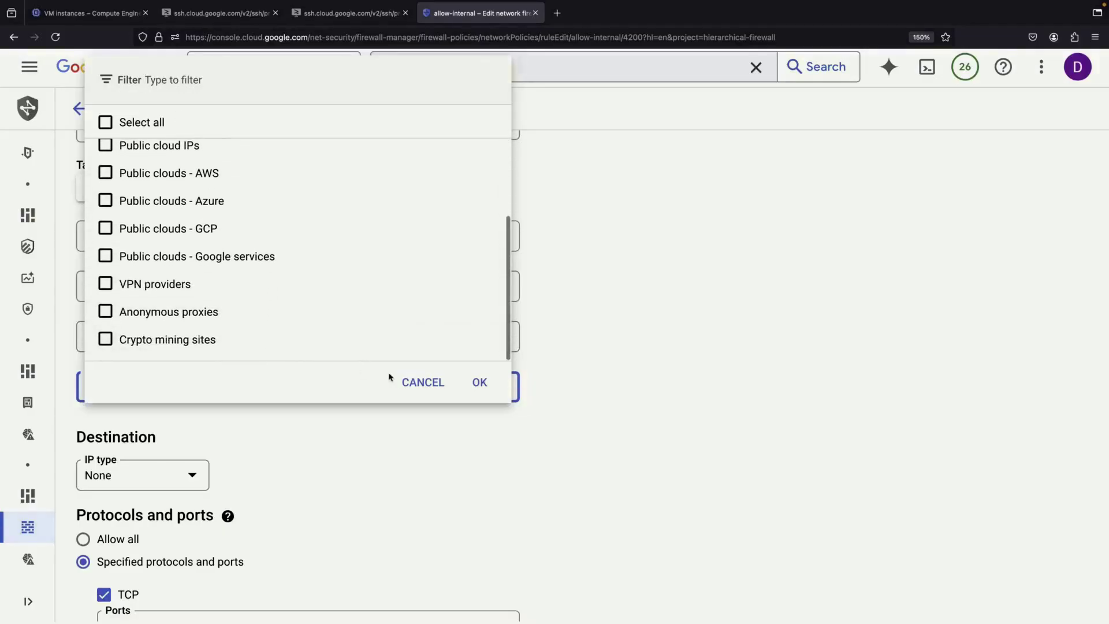
pyautogui.click(409, 391)
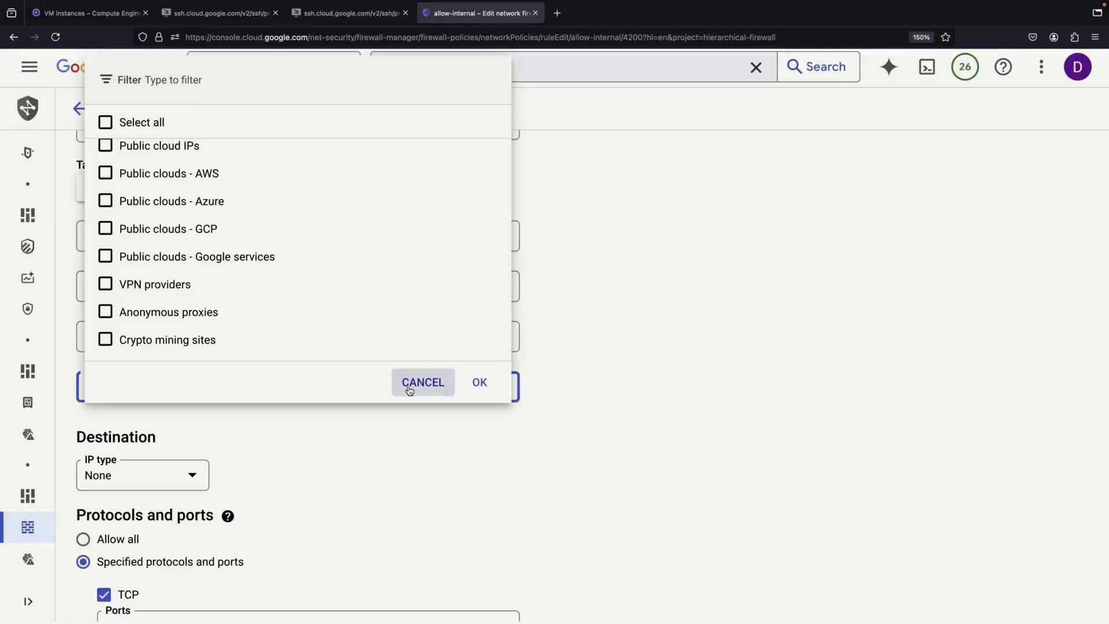
pyautogui.click(427, 383)
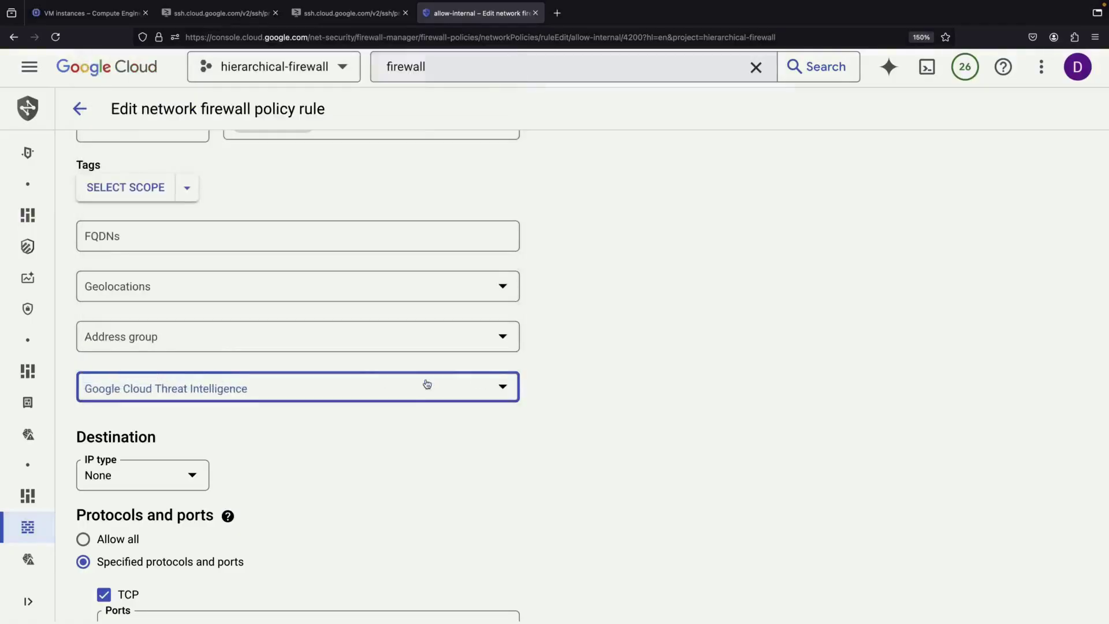
# Check the address group and geolocation choices for the rule's source, leaving both unselected.
pyautogui.scroll(1, 428, 385)
pyautogui.click(317, 368)
pyautogui.click(653, 369)
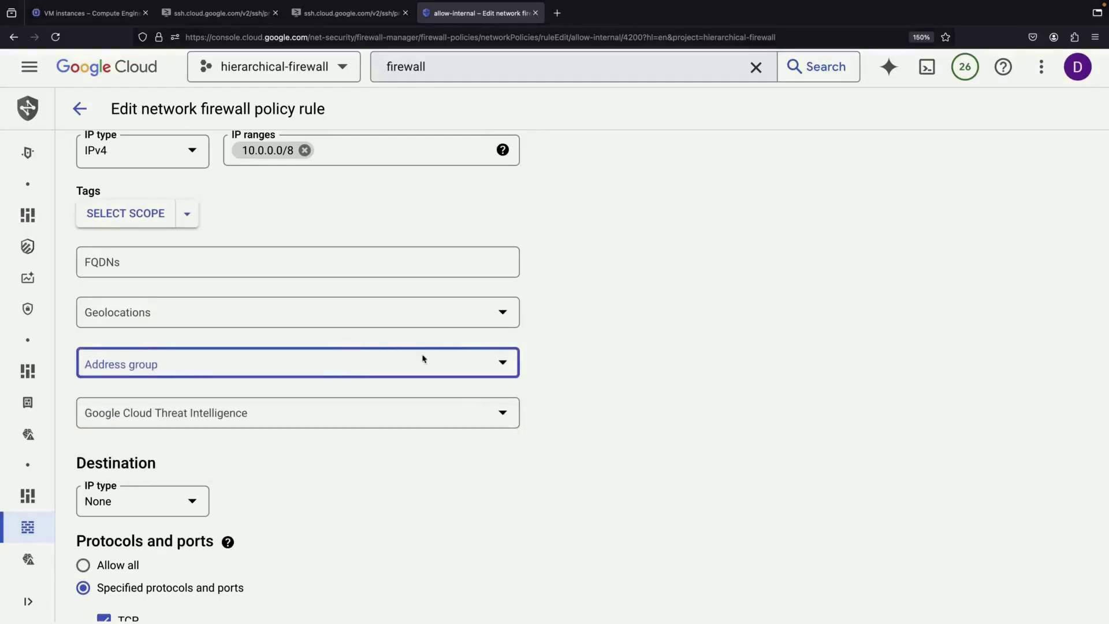
pyautogui.click(420, 314)
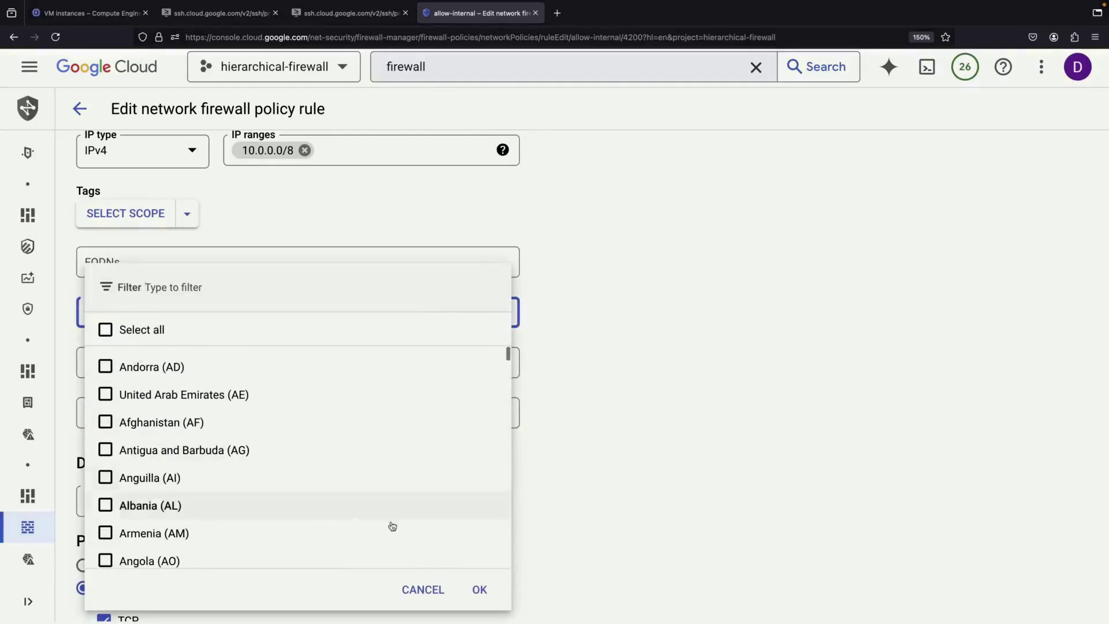
pyautogui.click(423, 587)
# Save the edited priority 4200 rule and dismiss the update notice.
pyautogui.scroll(-6, 346, 462)
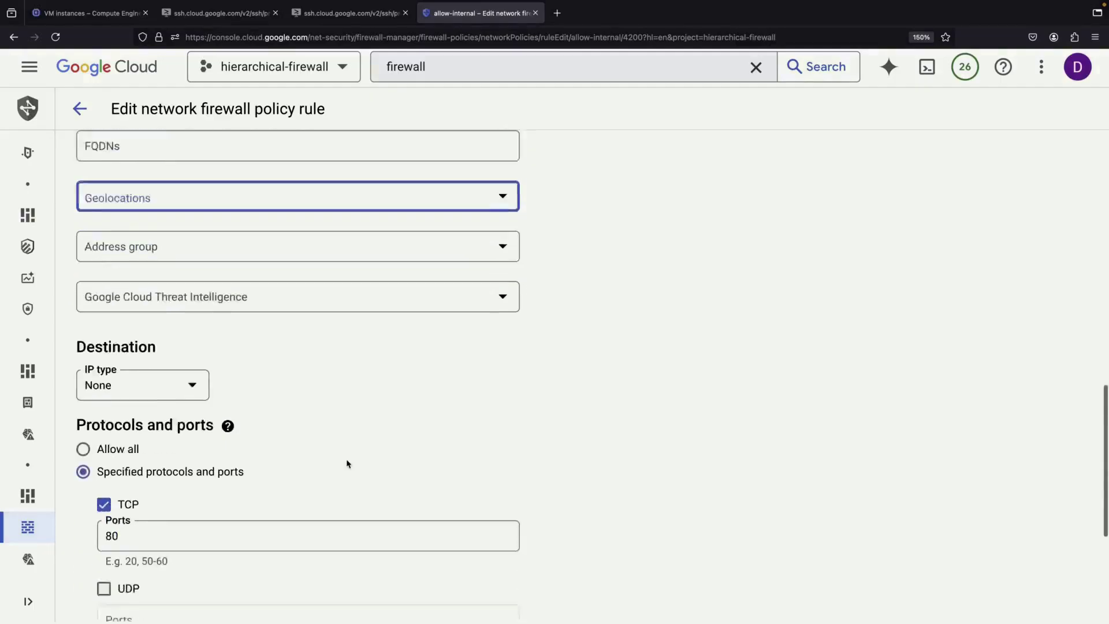
pyautogui.click(104, 585)
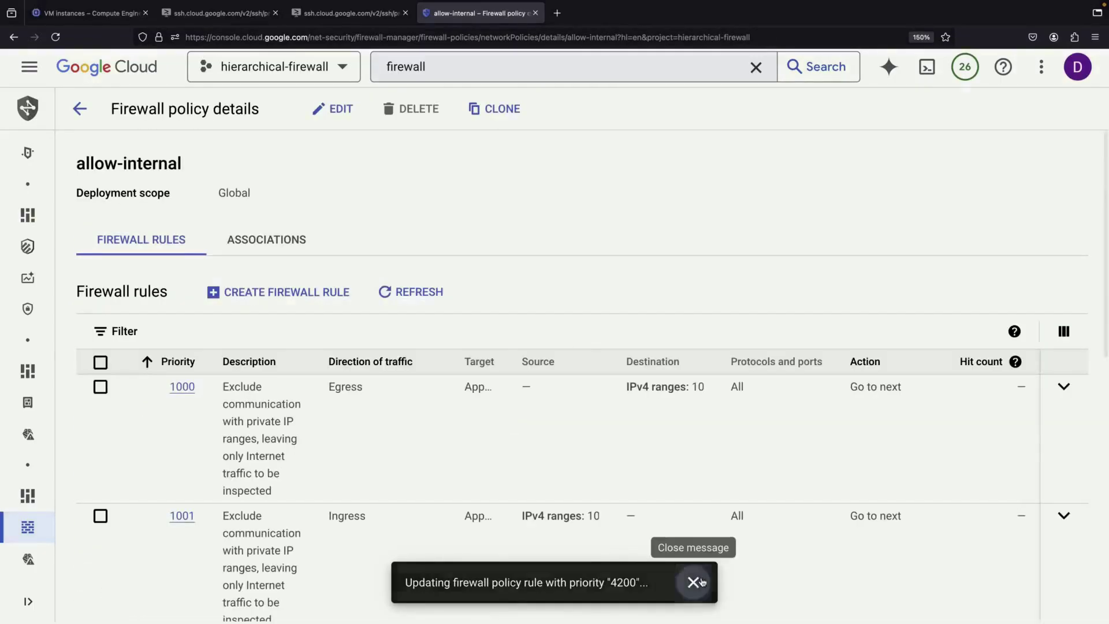
pyautogui.scroll(-8, 474, 506)
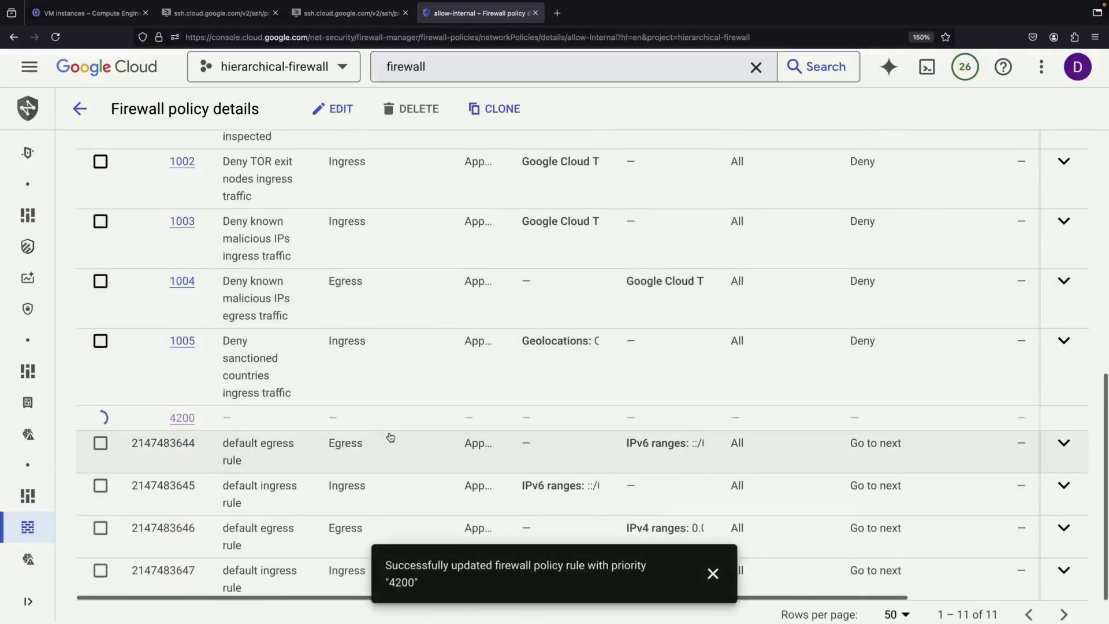
pyautogui.click(713, 572)
pyautogui.click(222, 13)
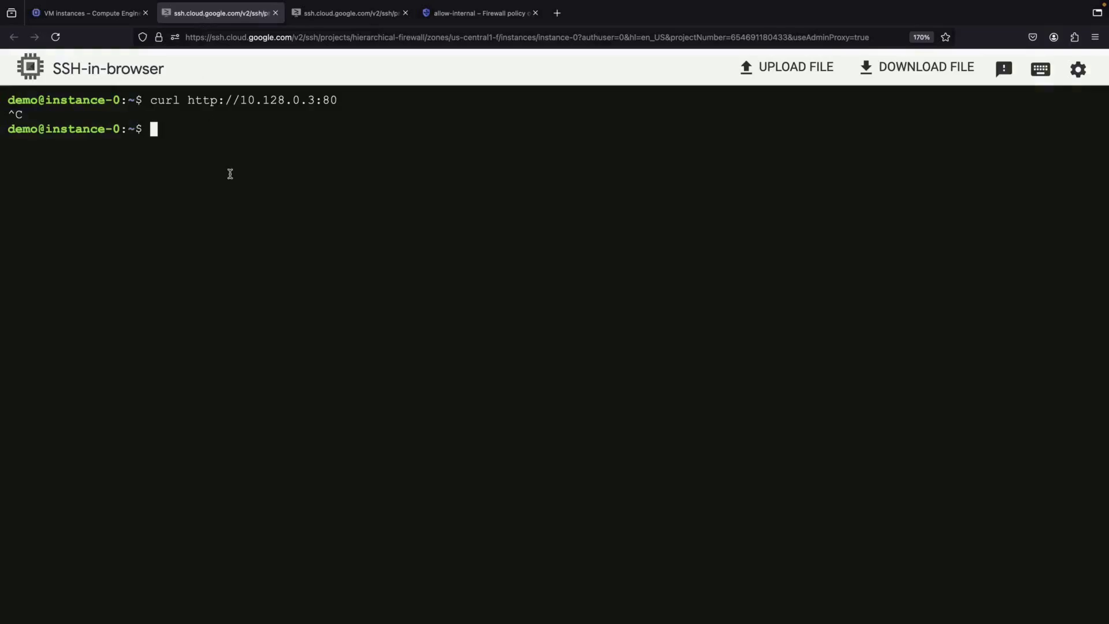
pyautogui.press('Up')
pyautogui.press('Return')
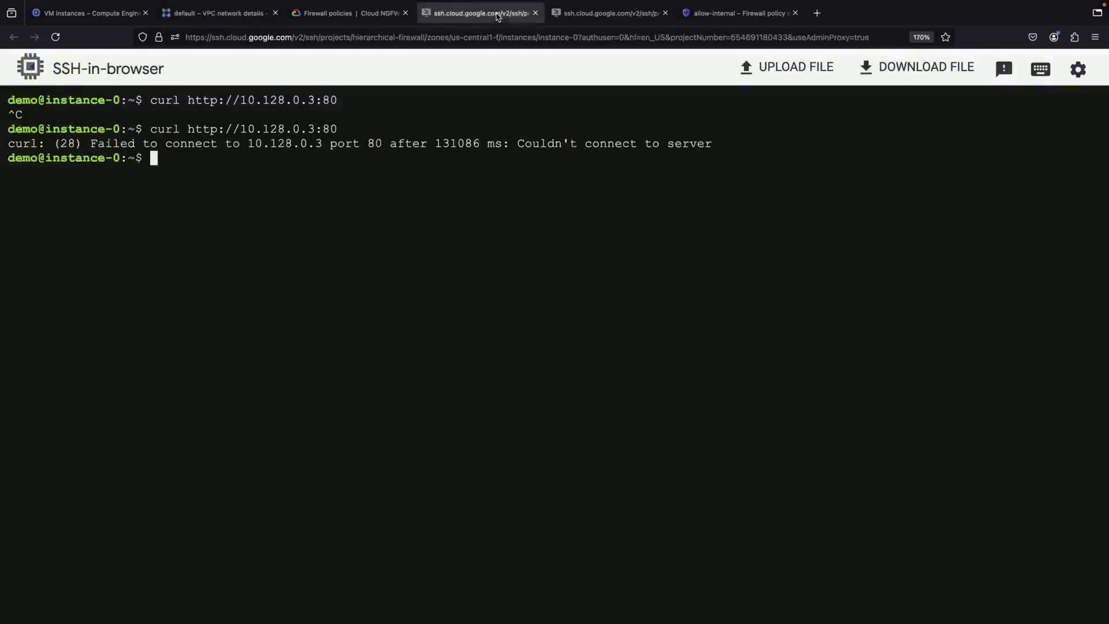
pyautogui.press('Up')
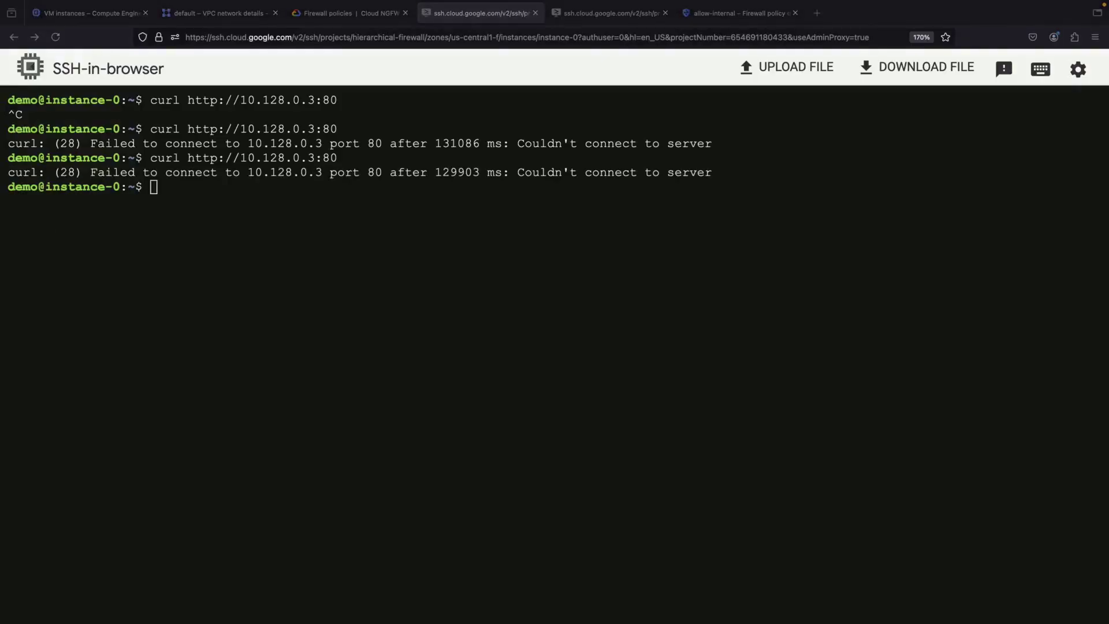
pyautogui.click(227, 302)
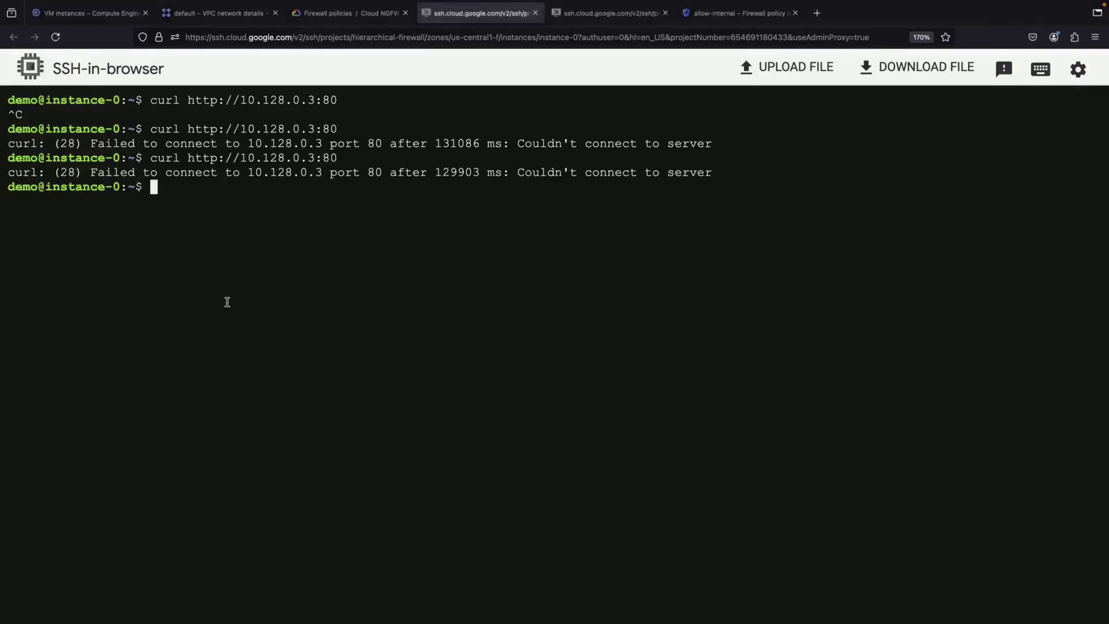
# Return to the allow-internal policy and review its rule list, comparing the priorities with the allow rule's.
pyautogui.click(222, 18)
pyautogui.click(724, 18)
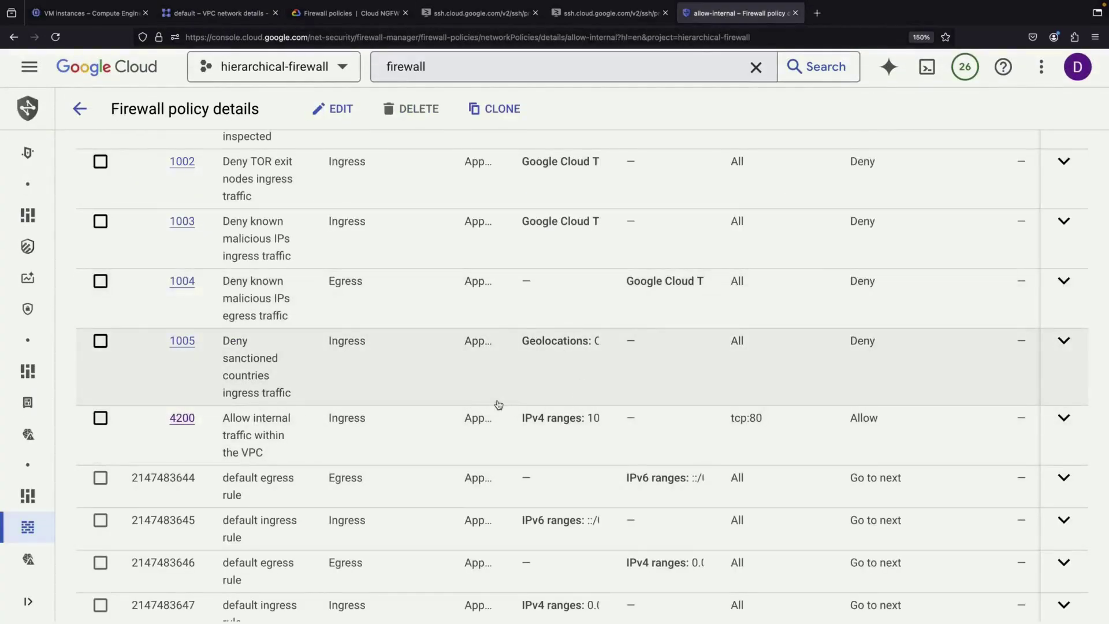
pyautogui.scroll(5, 496, 404)
pyautogui.scroll(1, 497, 404)
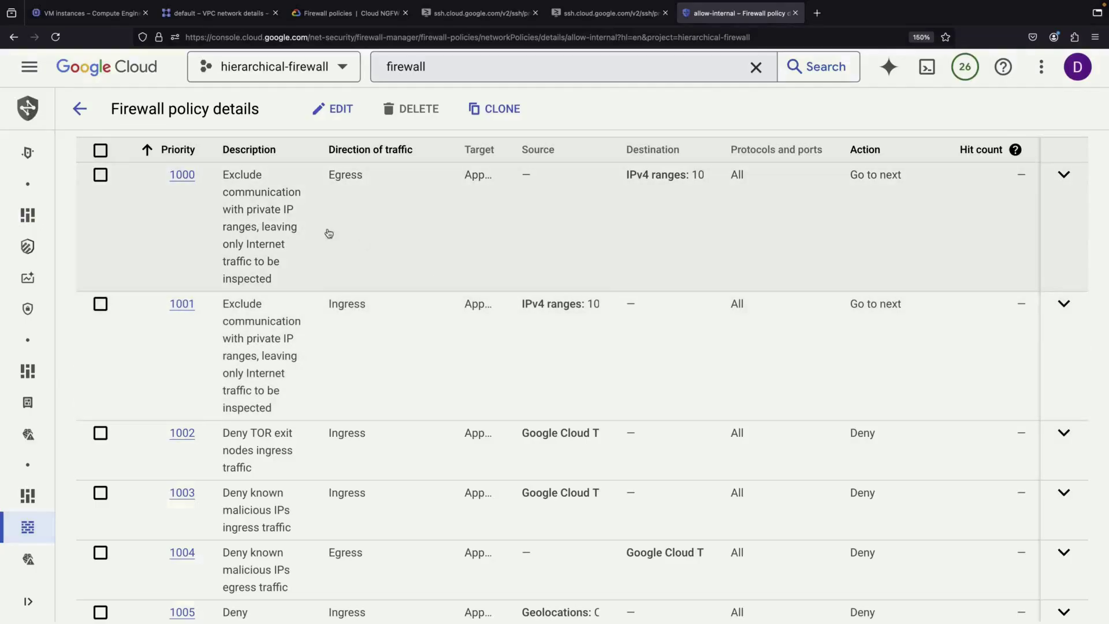
pyautogui.scroll(-3, 384, 294)
pyautogui.scroll(3, 389, 225)
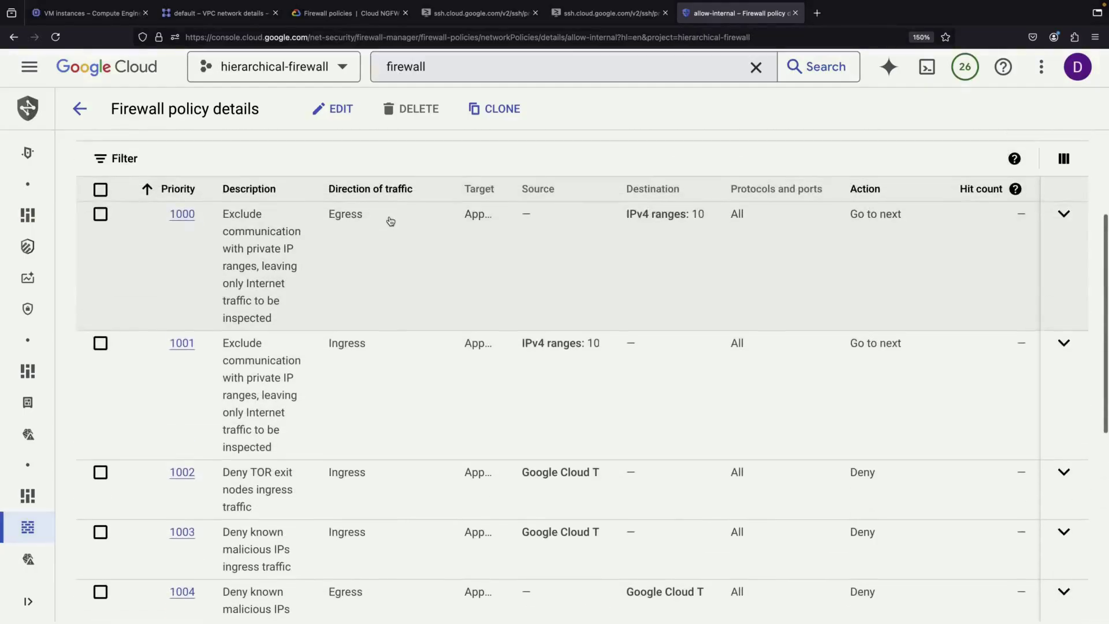
pyautogui.scroll(-4, 581, 415)
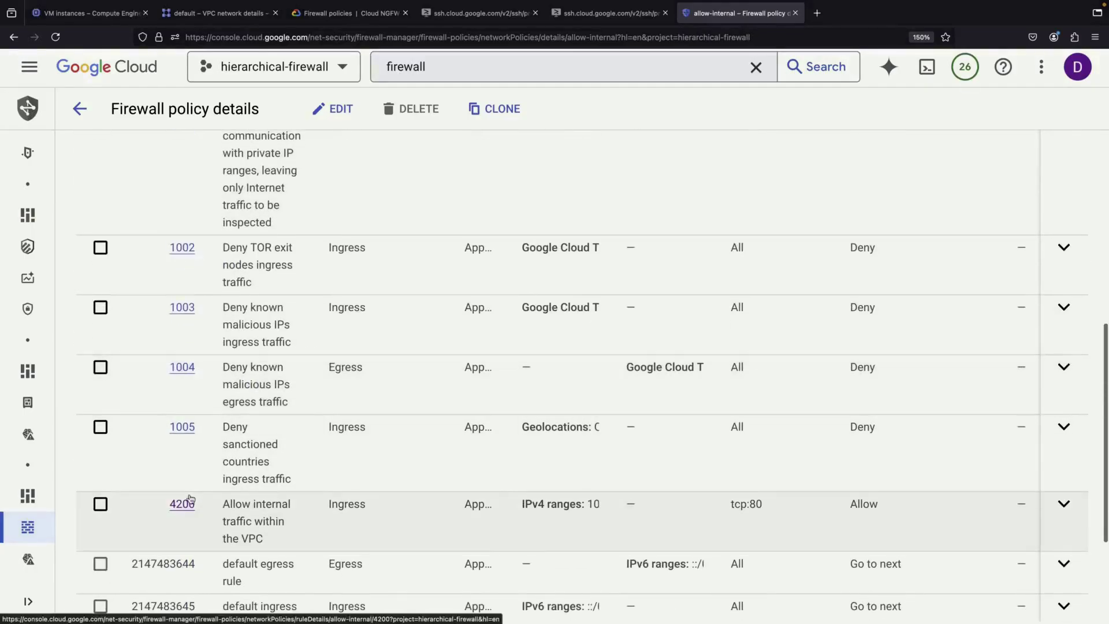
# Change the priority 4200 rule's priority to 42, save it, and check its place in the rule list.
pyautogui.click(186, 507)
pyautogui.click(366, 109)
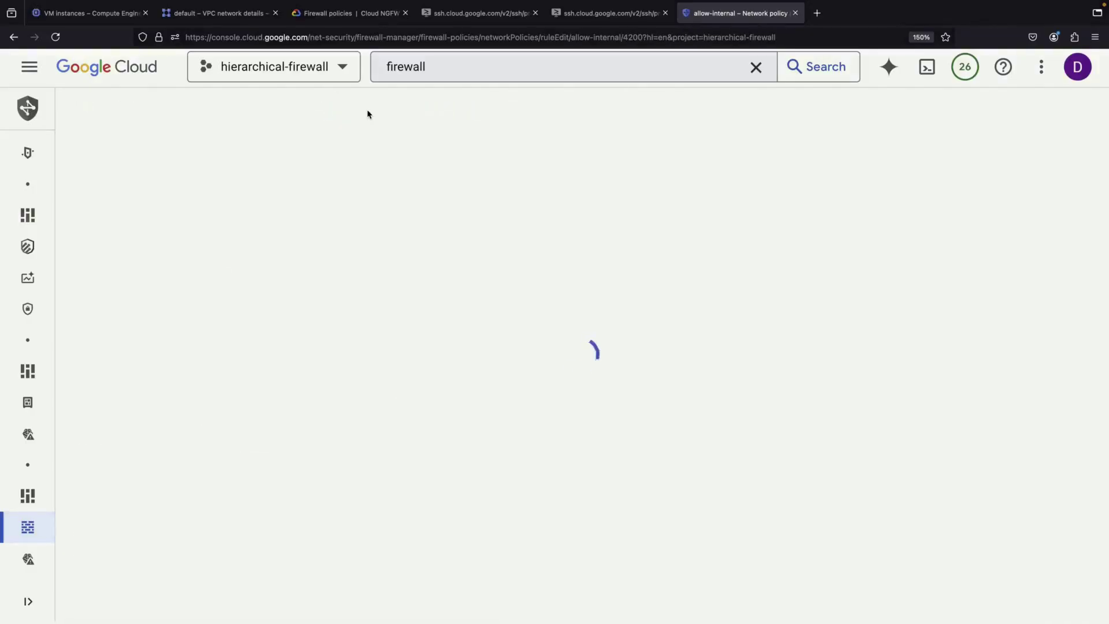
pyautogui.scroll(-2, 215, 376)
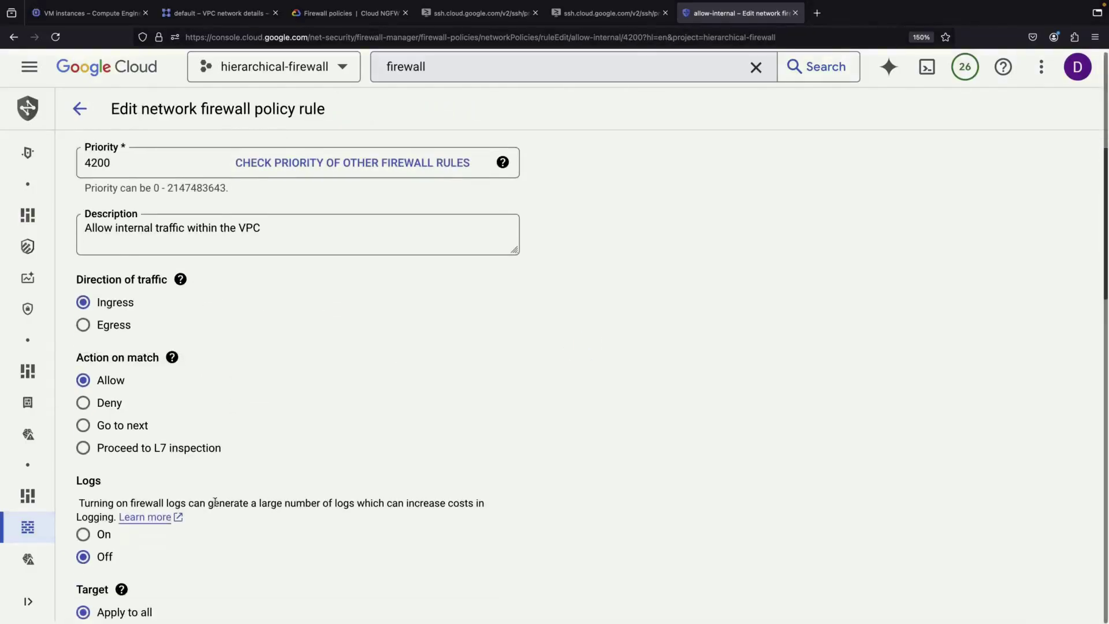
pyautogui.click(141, 168)
pyautogui.press('BackSpace')
pyautogui.press('BackSpace')
pyautogui.scroll(-15, 313, 382)
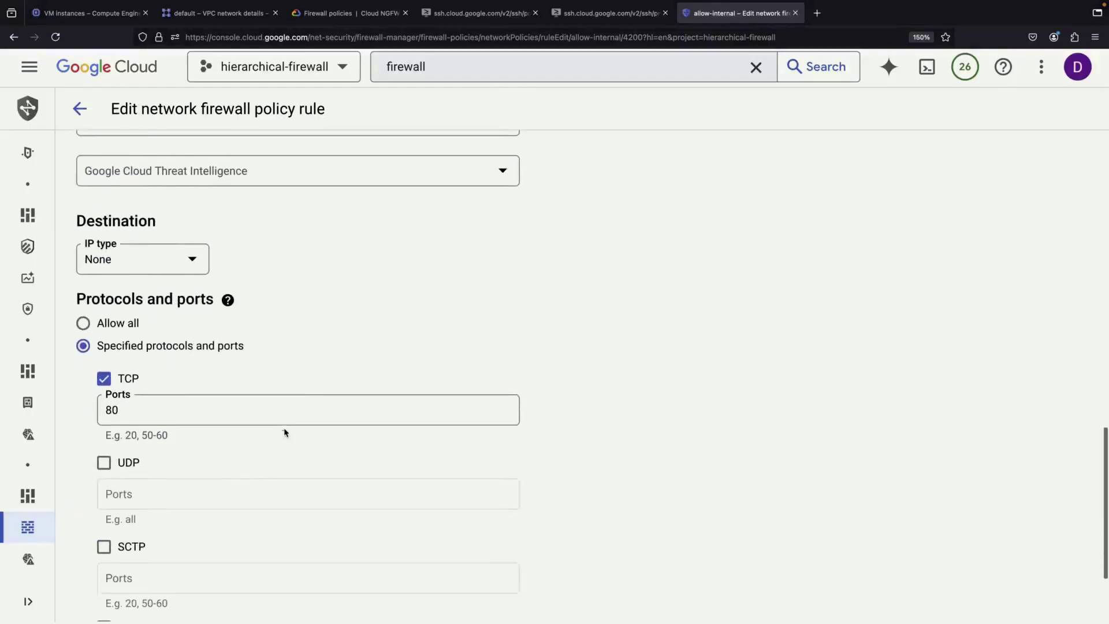
pyautogui.click(99, 584)
pyautogui.scroll(-2, 545, 344)
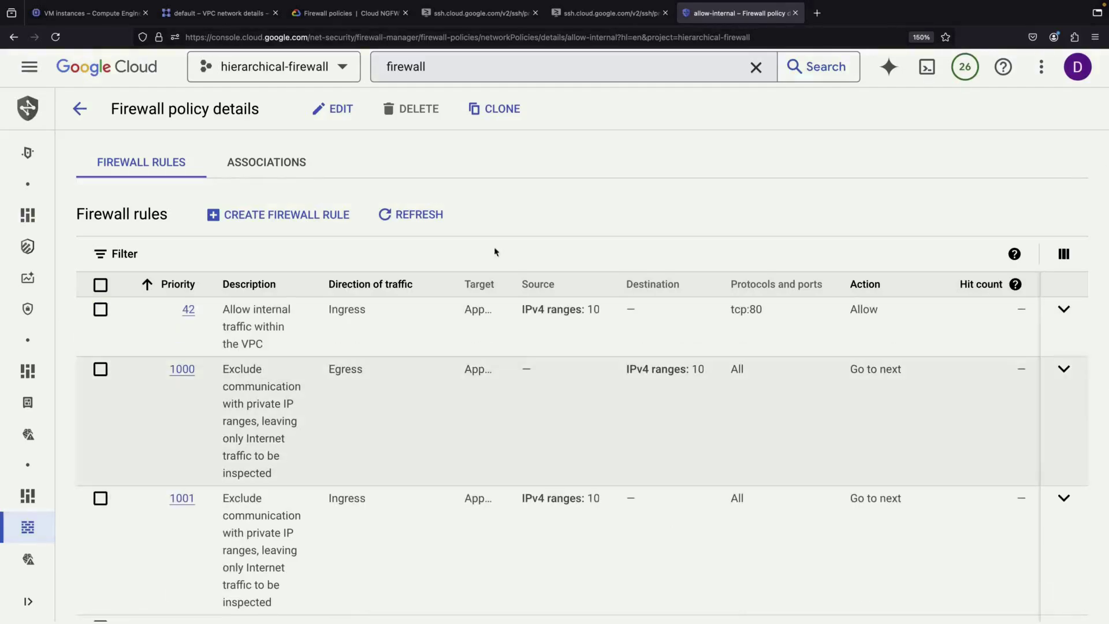
pyautogui.moveTo(186, 4)
pyautogui.click(439, 14)
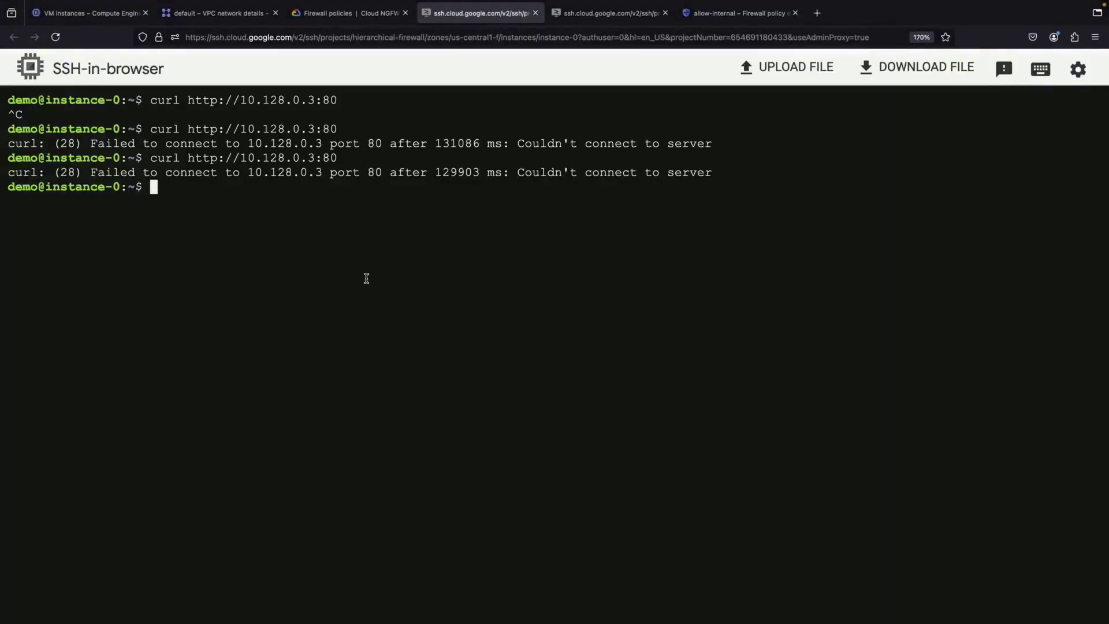
pyautogui.press('Up')
pyautogui.press('Return')
pyautogui.click(609, 12)
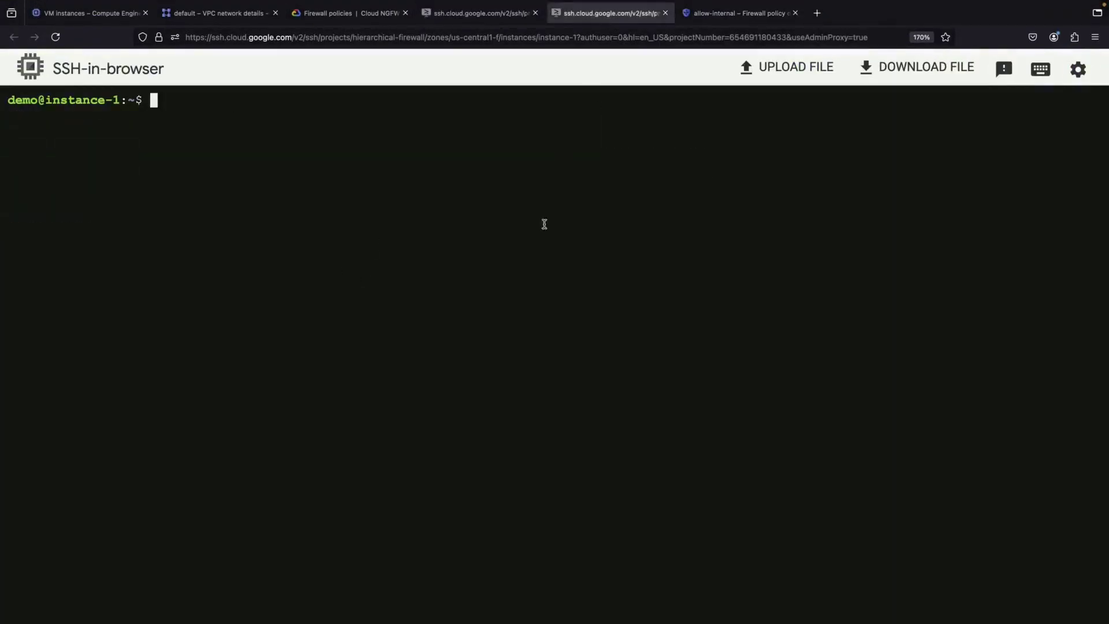
pyautogui.press('Up')
pyautogui.press('Return')
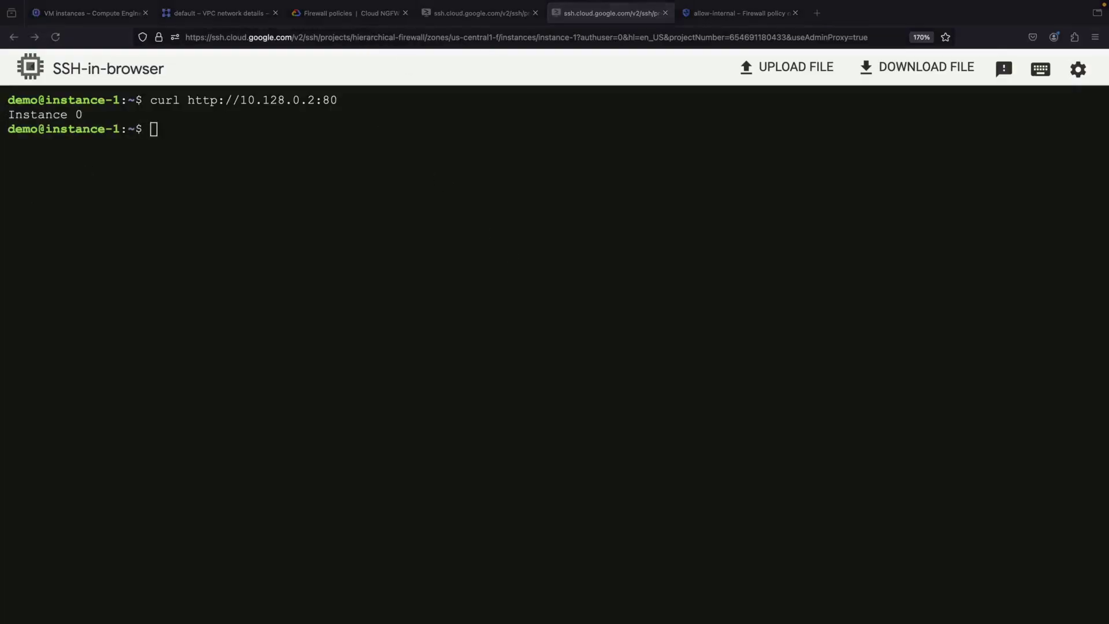
# Open the Cloud NGFW firewall policies documentation and examine the firewall rule resolution flow diagram.
pyautogui.click(350, 13)
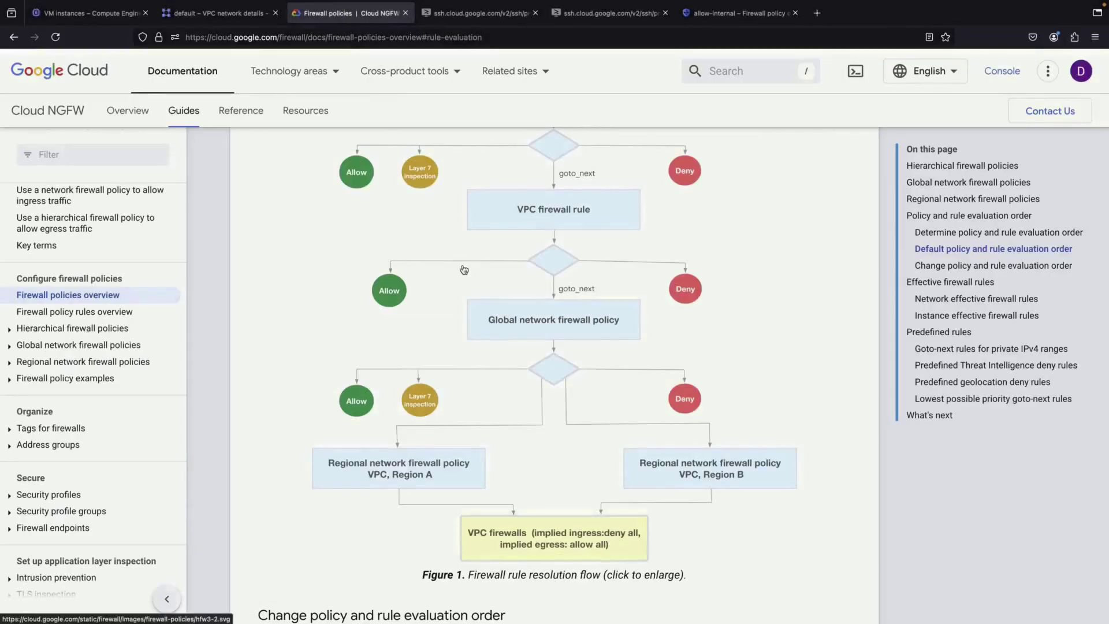
pyautogui.scroll(2, 462, 268)
pyautogui.scroll(-2, 464, 269)
pyautogui.scroll(2, 464, 269)
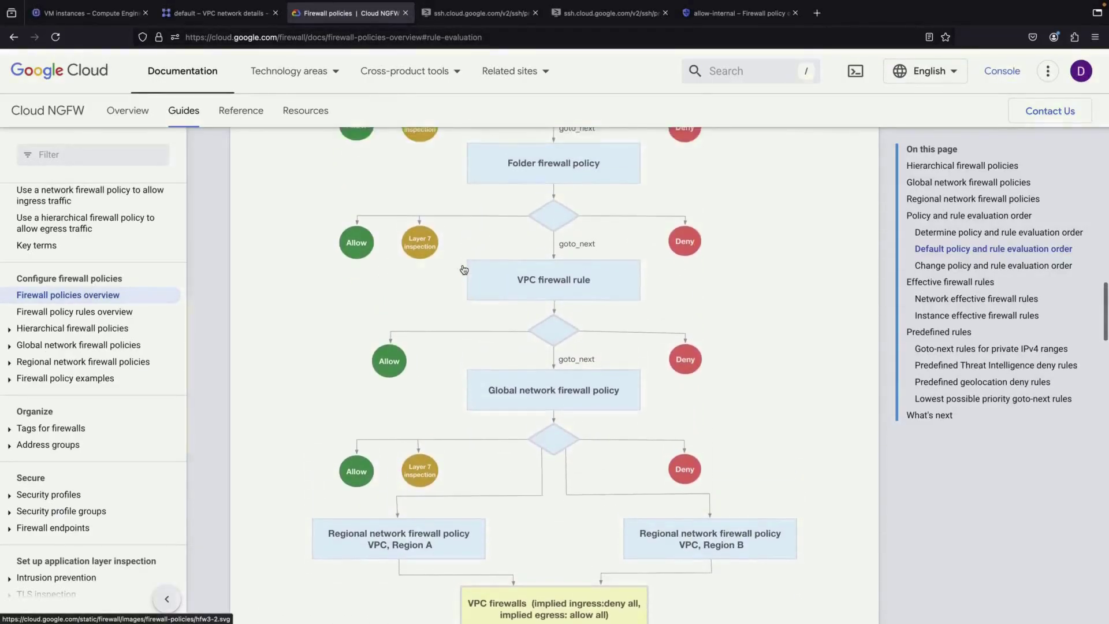
pyautogui.scroll(-2, 455, 406)
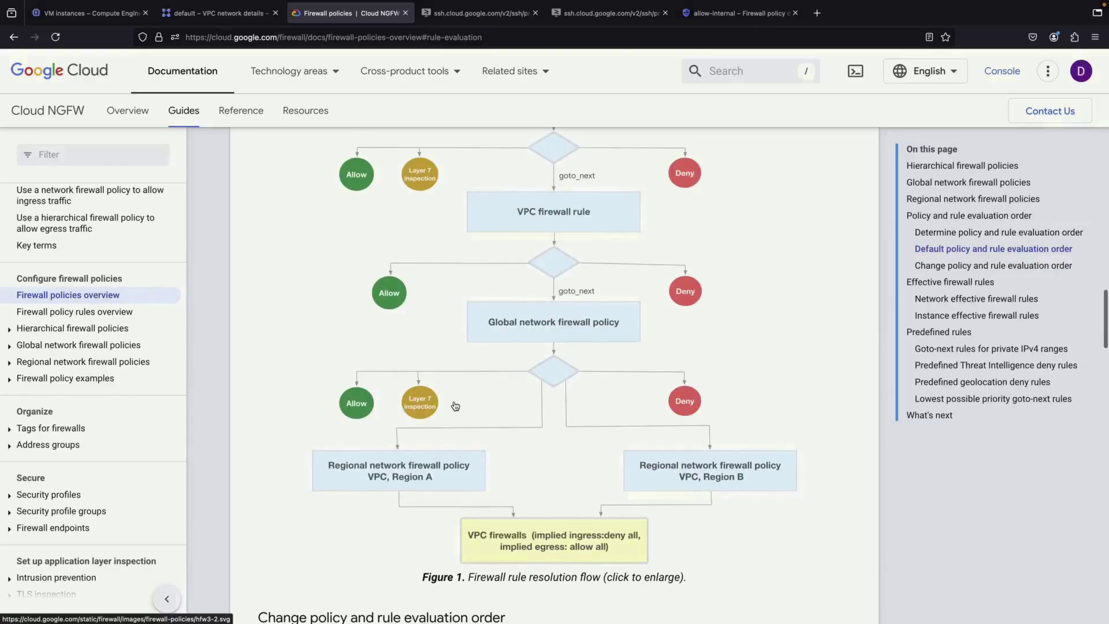